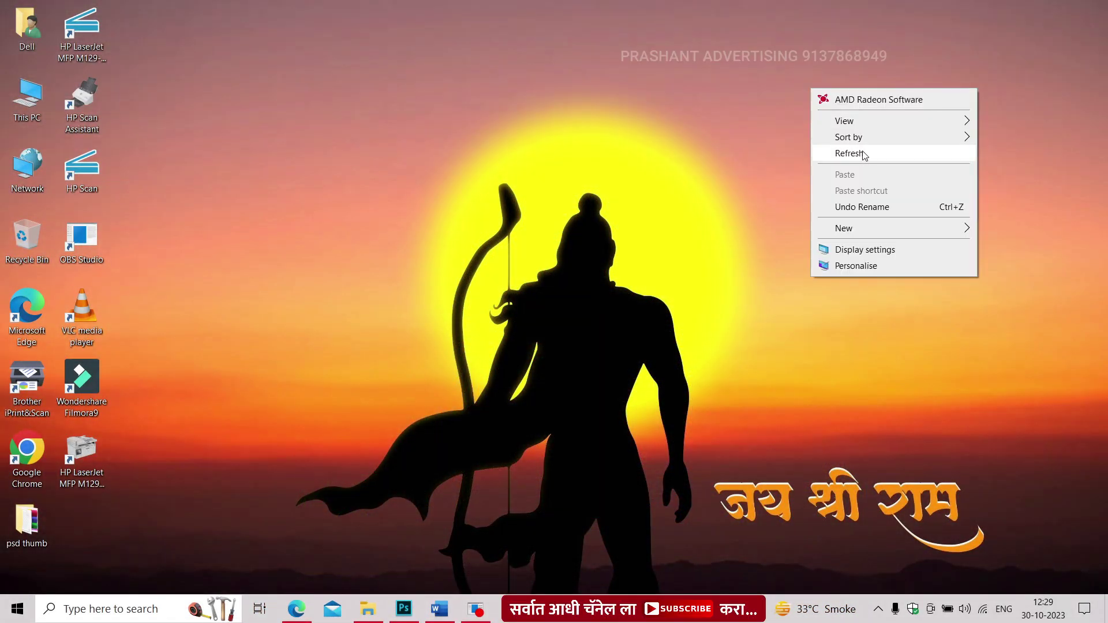
# Step: Refresh the Windows desktop and return to the Photoshop birthday-poster document
pyautogui.click(850, 153)
pyautogui.click(402, 618)
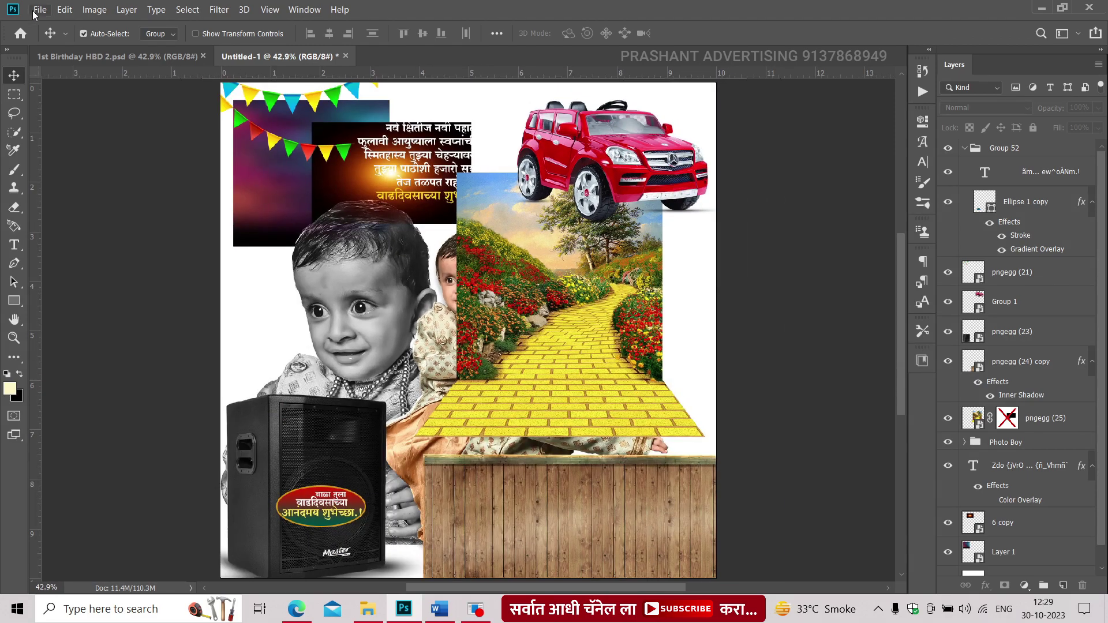
# Step: Create Untitled-2, a blank 10 × 10 inch document at resolution 200
pyautogui.click(39, 10)
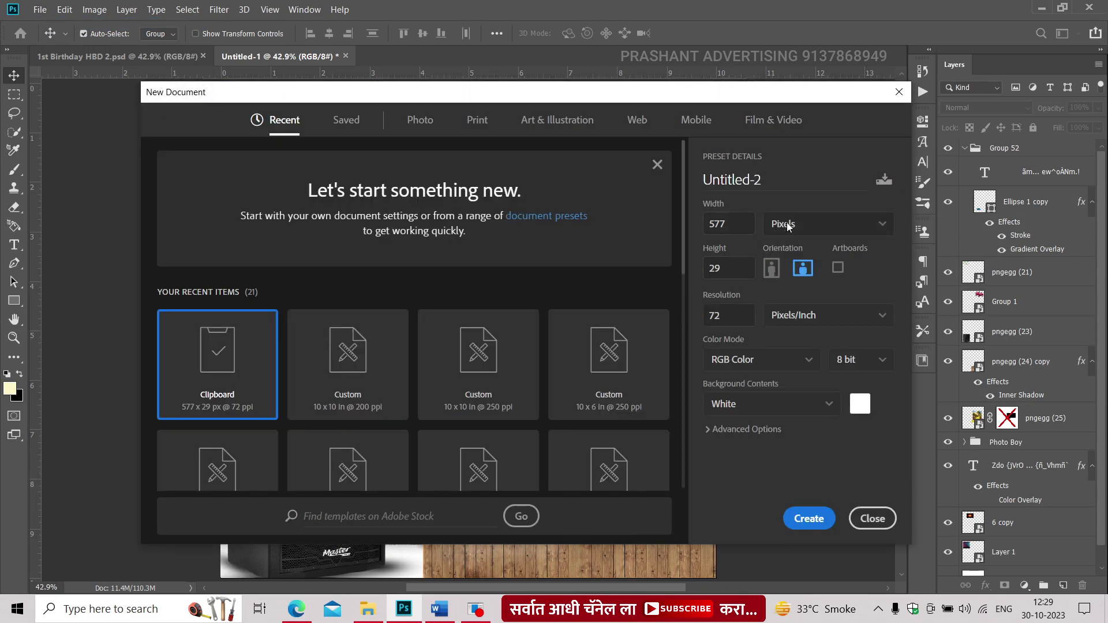
pyautogui.click(785, 226)
pyautogui.click(785, 249)
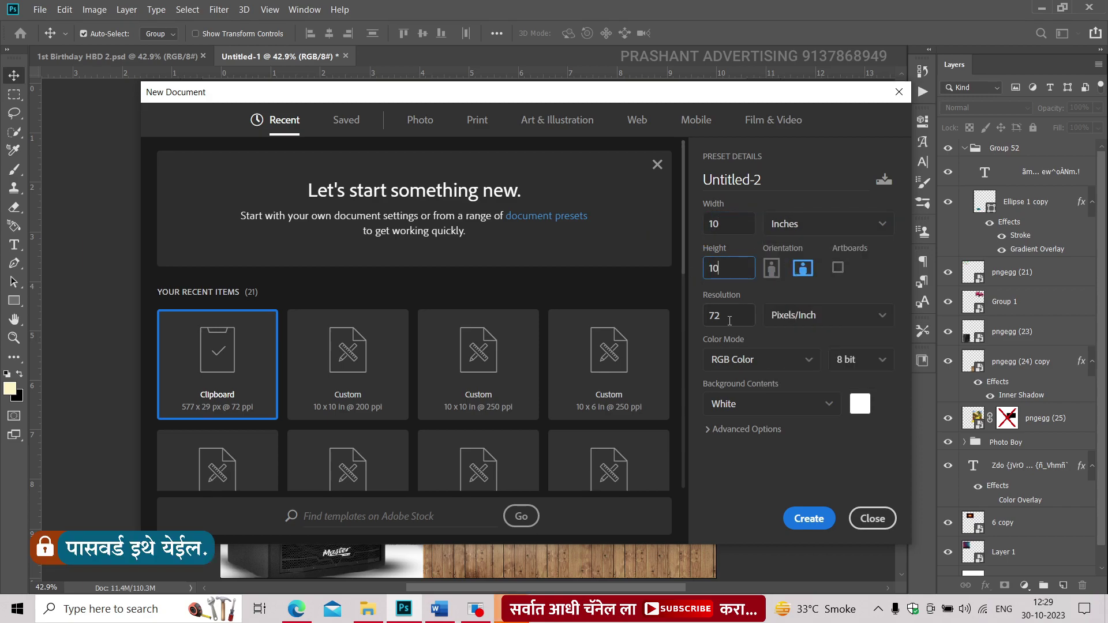
pyautogui.write('00')
pyautogui.press('Return')
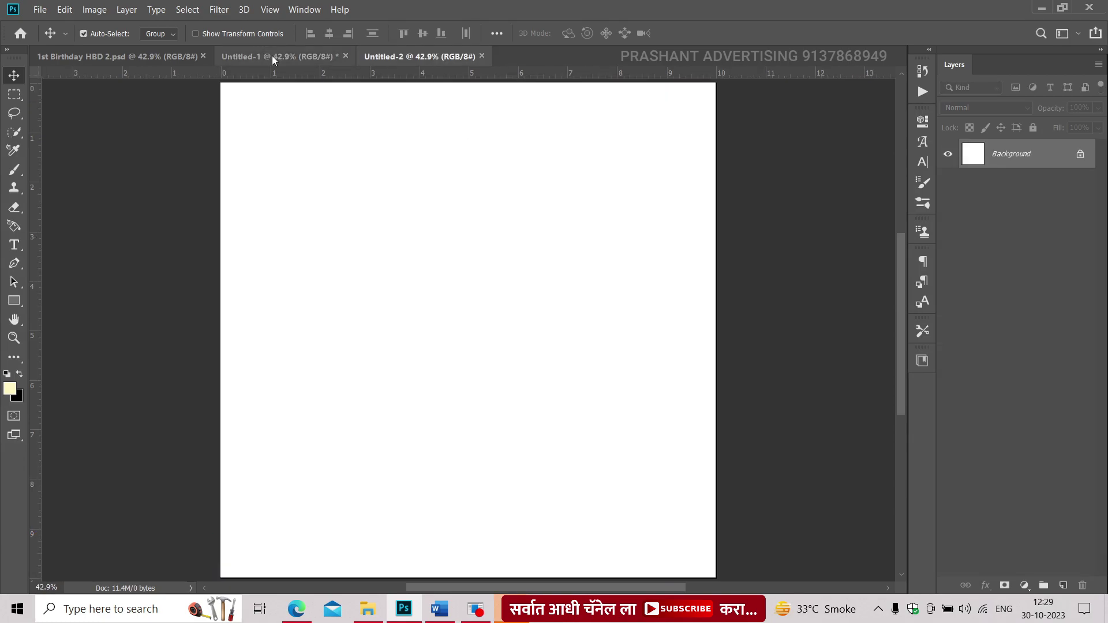
# Step: Copy the dark purple-teal panel layer from the collage into Untitled-2
pyautogui.click(272, 57)
pyautogui.moveTo(274, 201); pyautogui.dragTo(373, 80)
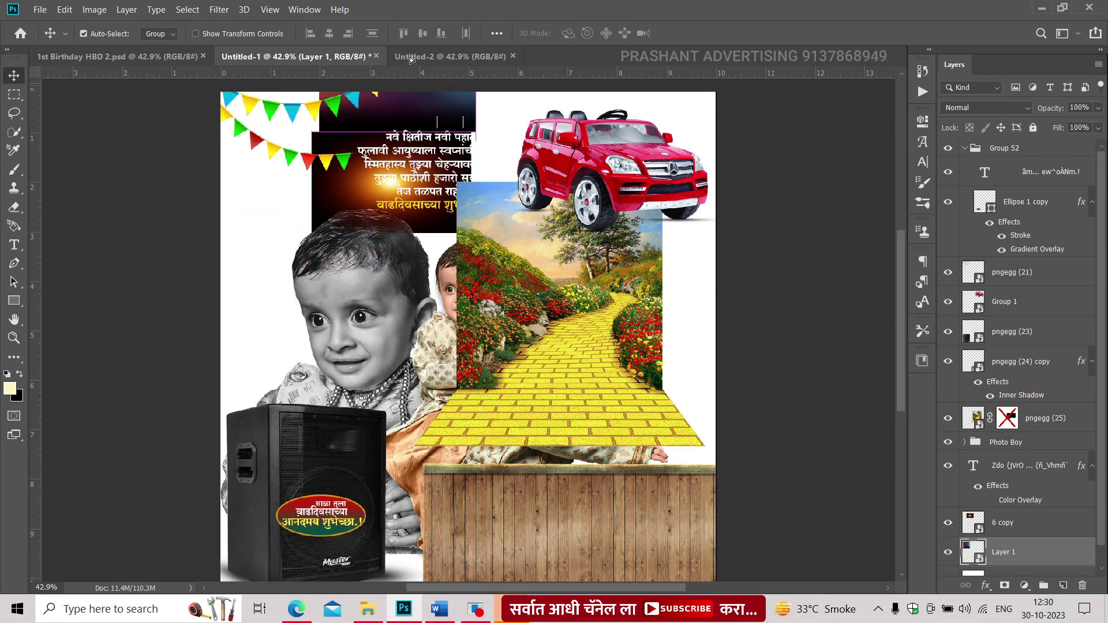
pyautogui.moveTo(372, 81)
pyautogui.mouseDown()
pyautogui.moveTo(423, 212)
pyautogui.moveTo(436, 317)
pyautogui.mouseUp()
pyautogui.scroll(-1, 423, 215)
# Step: Scale and shift the panel so it covers most of the 10-inch canvas
pyautogui.hotkey('ctrl', 't')
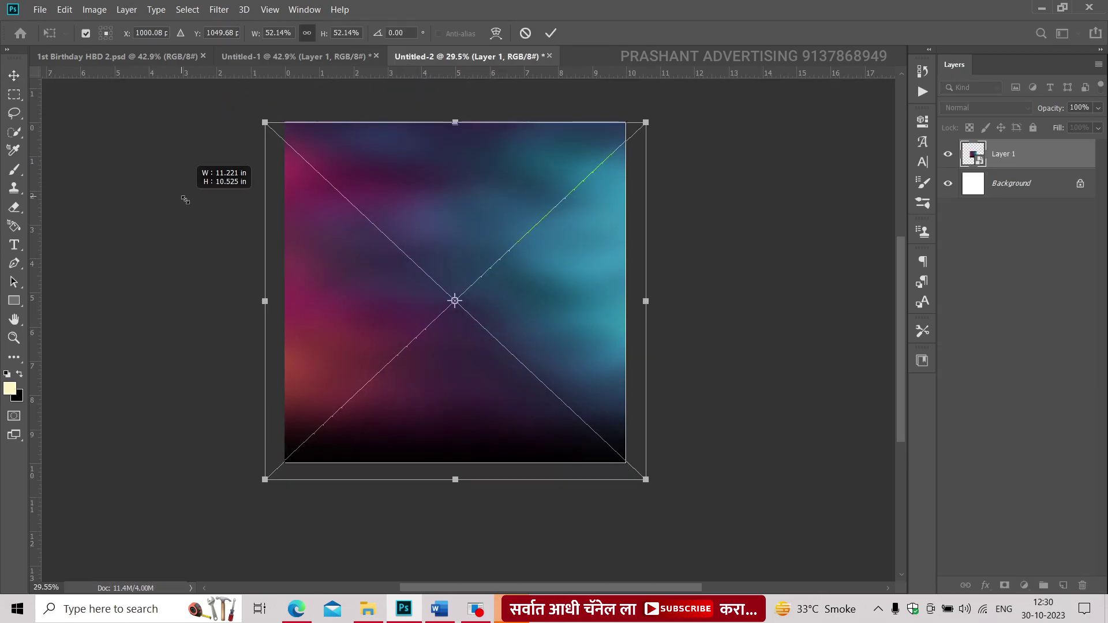
pyautogui.moveTo(397, 248); pyautogui.dragTo(36, 173)
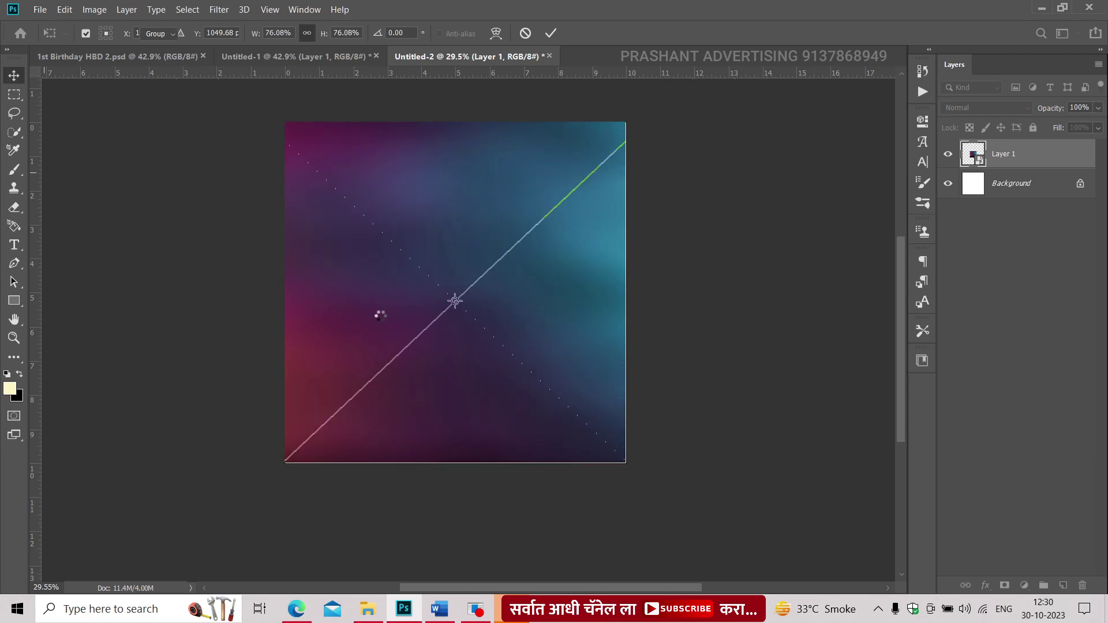
pyautogui.scroll(-1, 380, 315)
pyautogui.scroll(1, 383, 334)
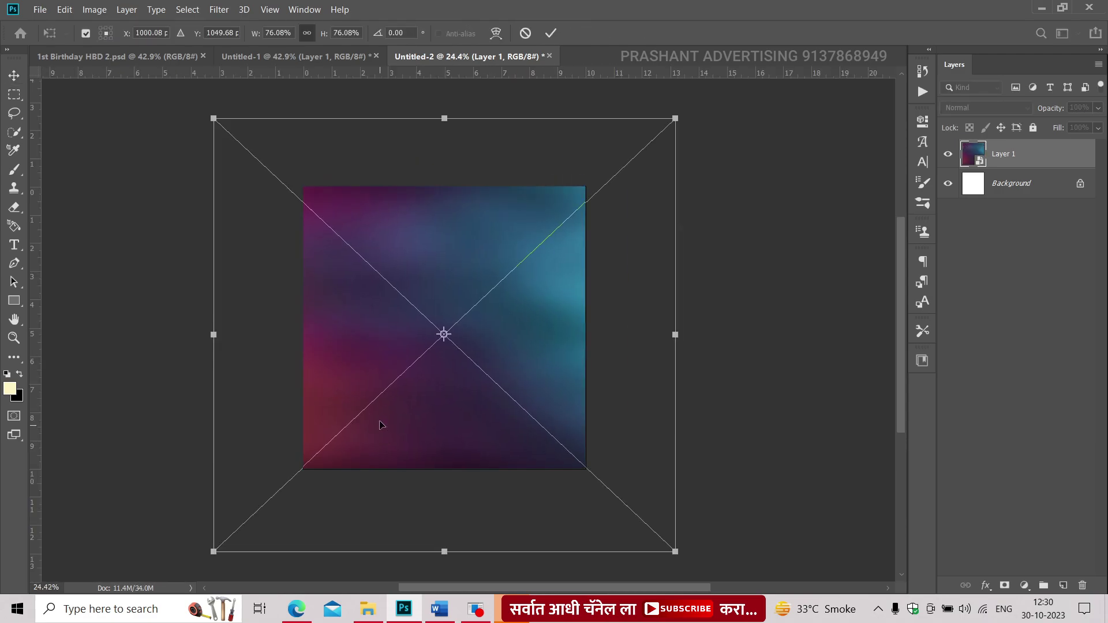
pyautogui.moveTo(380, 425); pyautogui.dragTo(381, 327)
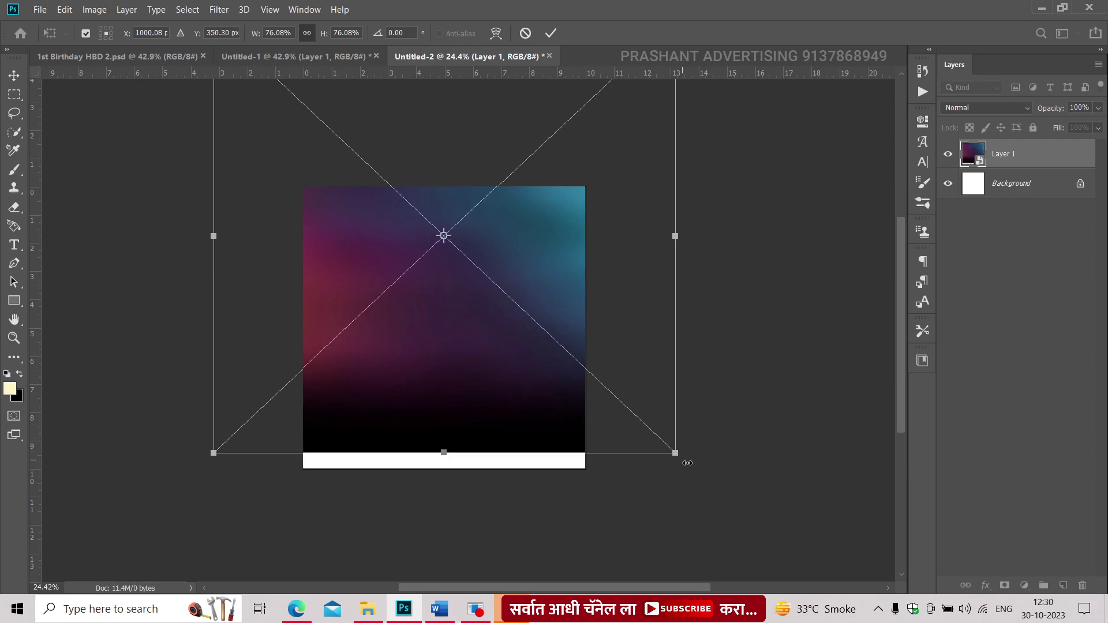
pyautogui.moveTo(688, 463); pyautogui.dragTo(730, 478)
pyautogui.moveTo(488, 398); pyautogui.dragTo(472, 386)
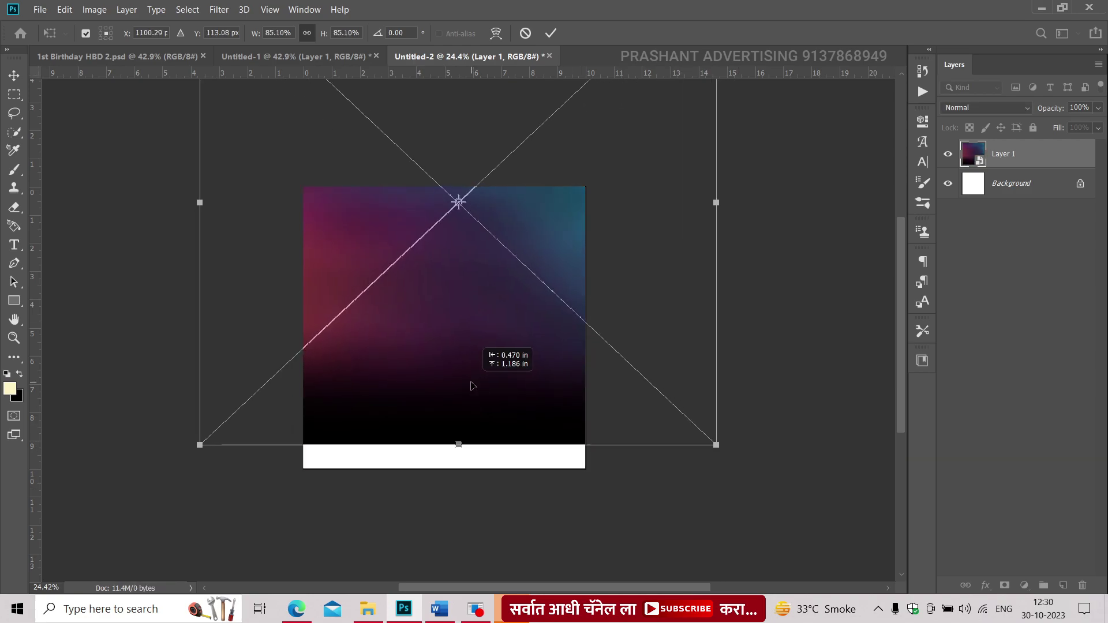
pyautogui.press('Return')
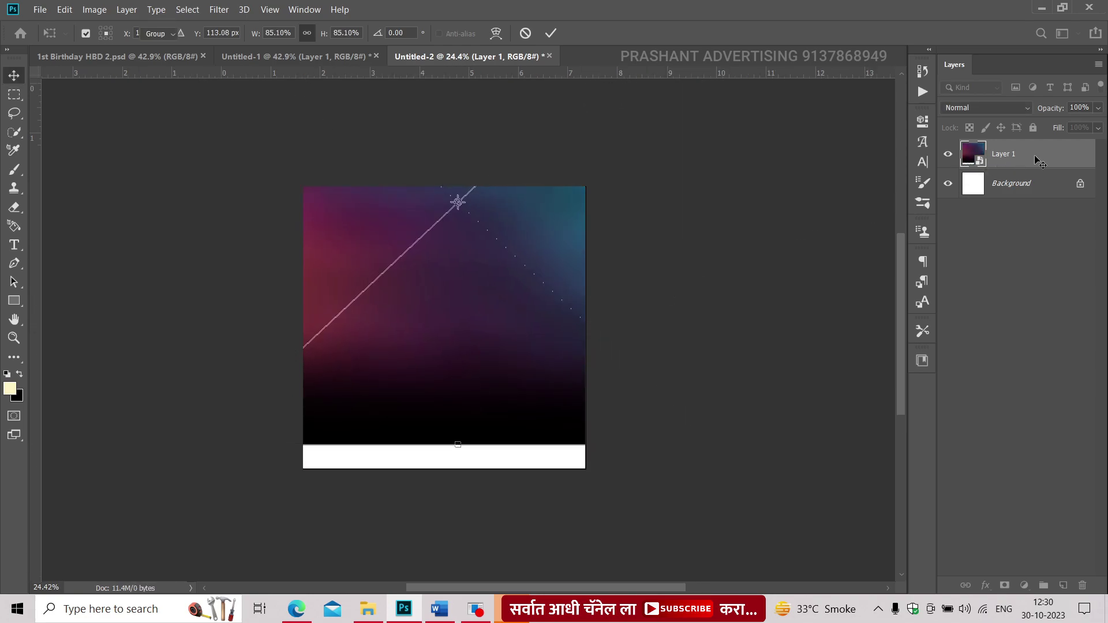
pyautogui.hotkey('ctrl', '0')
pyautogui.write('BAKROUND')
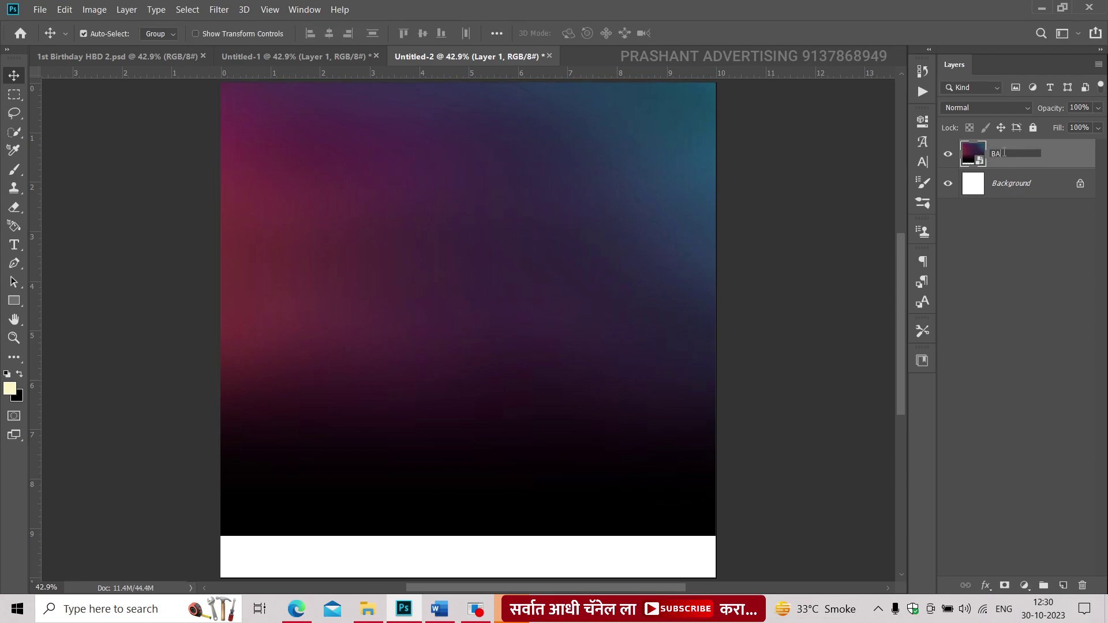
pyautogui.click(782, 206)
# Step: Hide the yellow path image and set the Move tool to pick individual layers
pyautogui.click(231, 59)
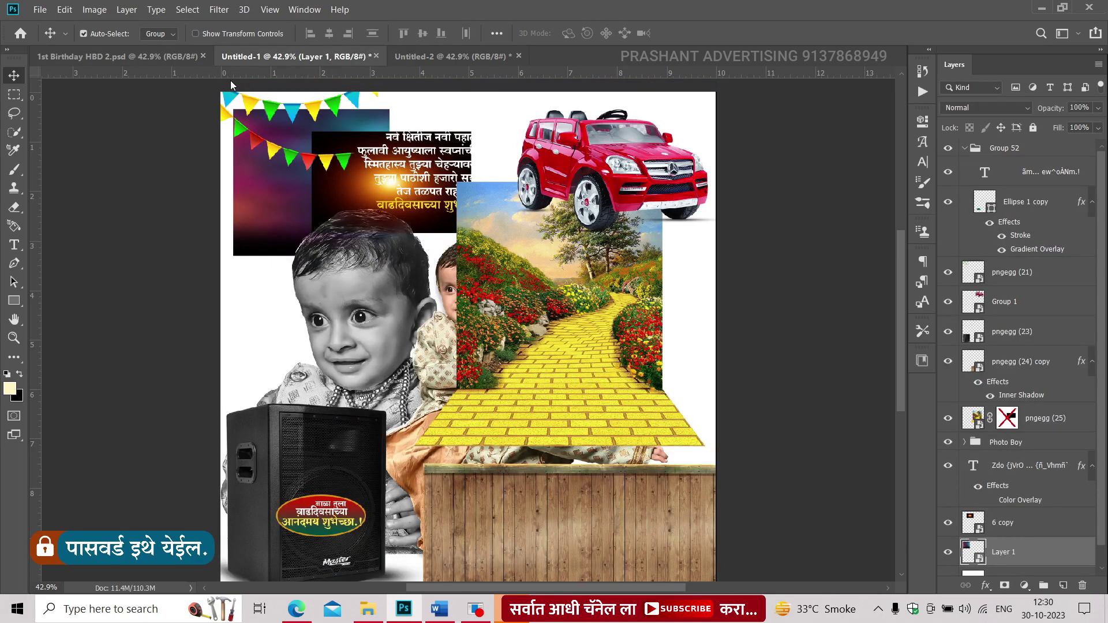
pyautogui.click(202, 310)
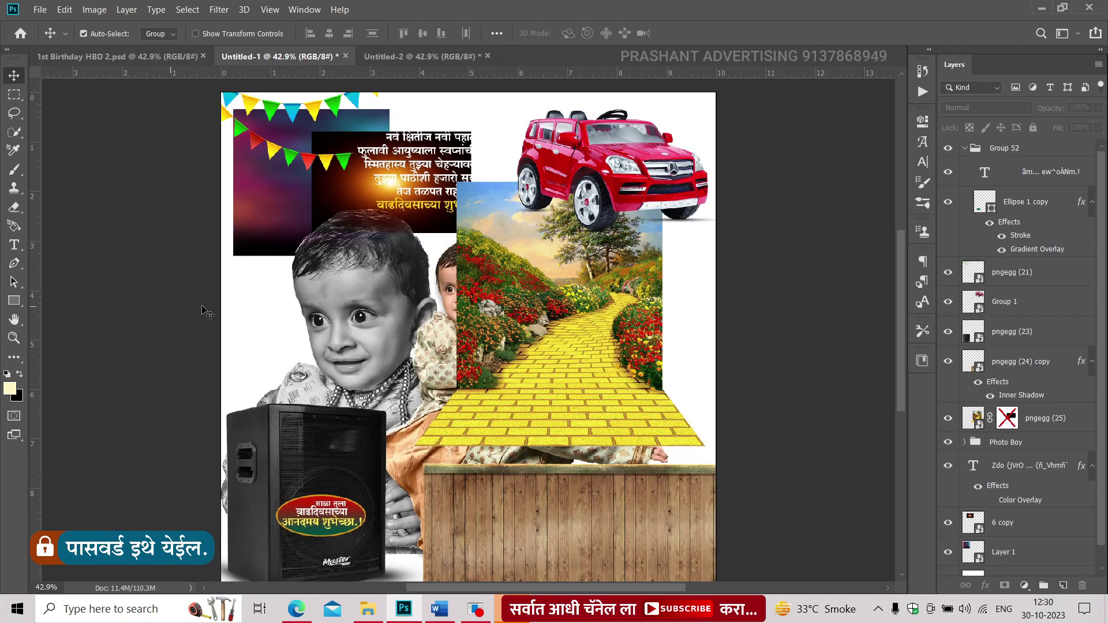
pyautogui.click(1039, 309)
pyautogui.click(948, 309)
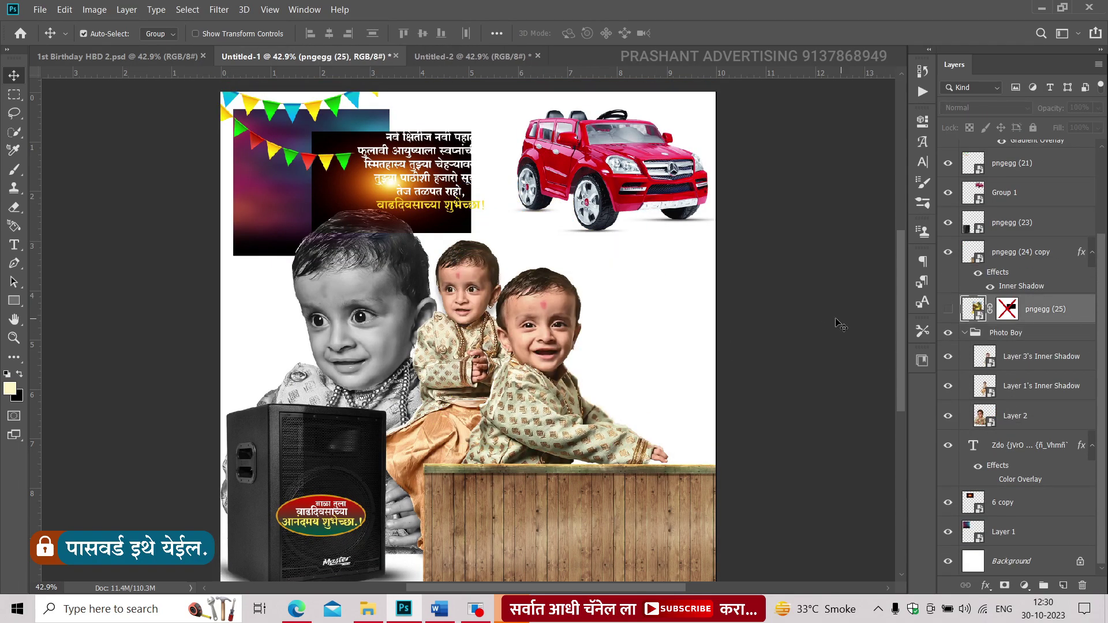
pyautogui.click(169, 34)
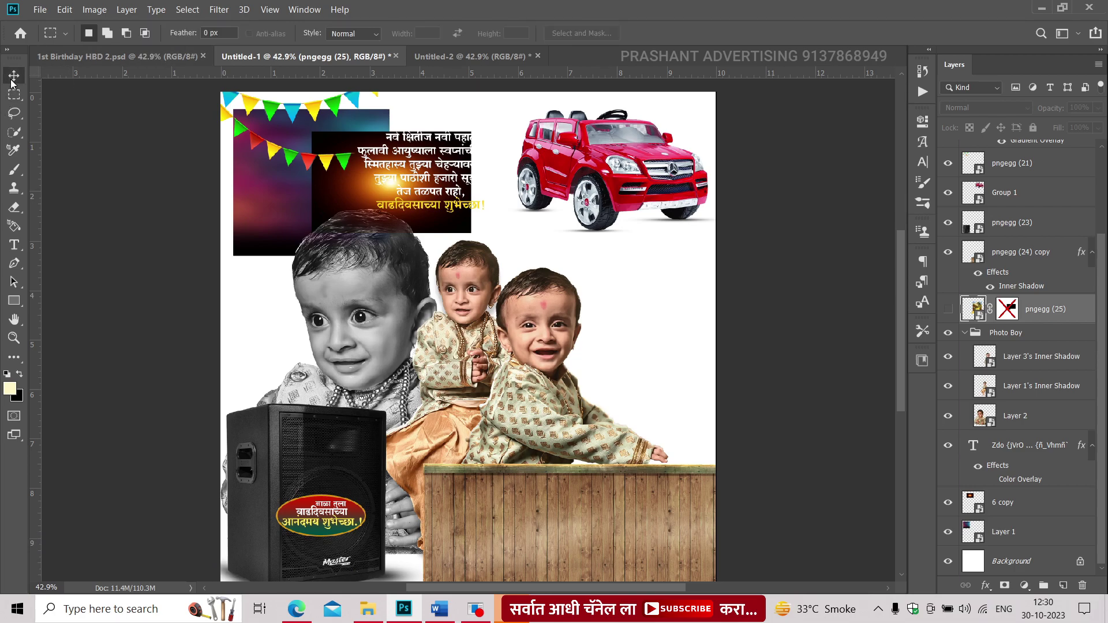
pyautogui.moveTo(364, 319); pyautogui.dragTo(351, 243)
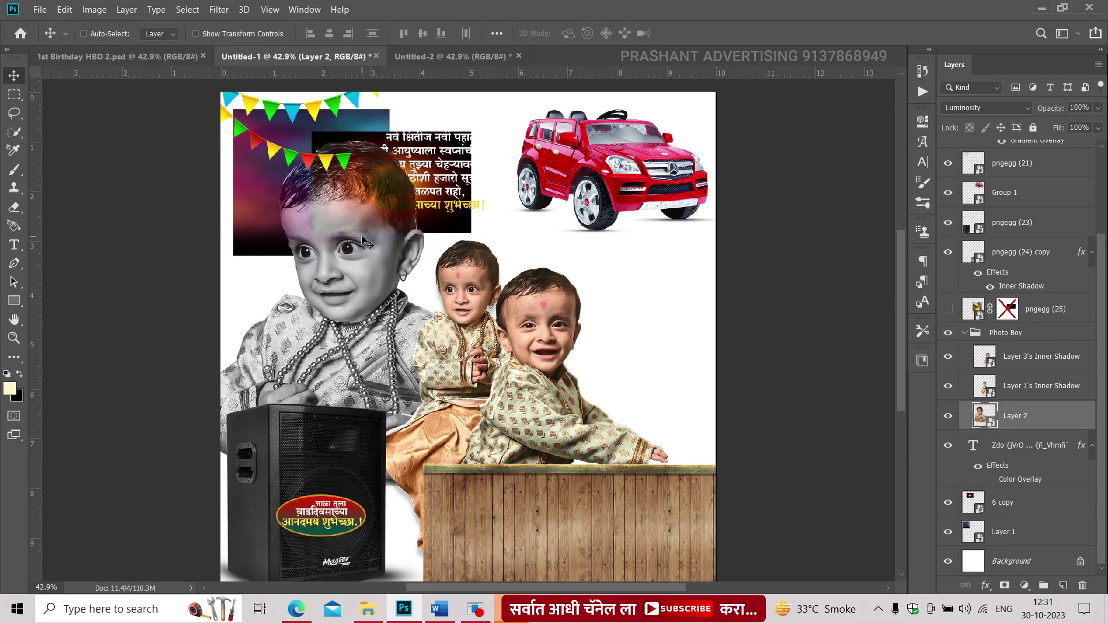
pyautogui.hotkey('ctrl', 'z')
# Step: Copy the three boy photos together into Untitled-2 onto the gradient background
pyautogui.keyDown('shift'); pyautogui.click(1042, 356); pyautogui.keyUp('shift')
pyautogui.moveTo(357, 282)
pyautogui.mouseDown()
pyautogui.moveTo(363, 77)
pyautogui.moveTo(325, 322)
pyautogui.moveTo(496, 332)
pyautogui.moveTo(621, 465)
pyautogui.mouseUp()
pyautogui.moveTo(355, 362); pyautogui.dragTo(363, 352)
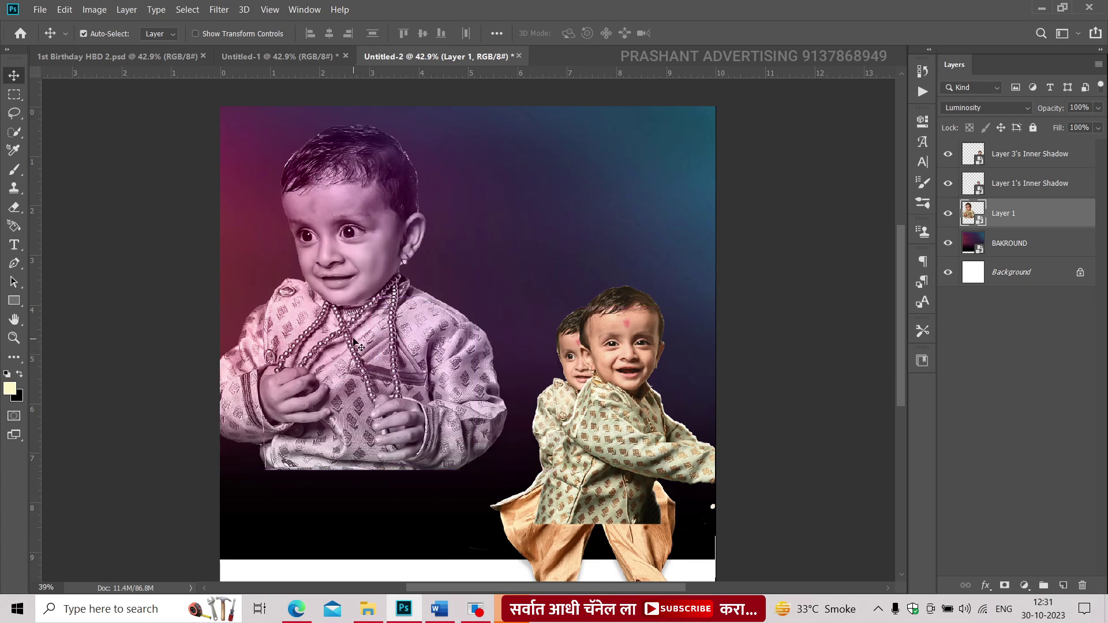
pyautogui.scroll(-2, 358, 346)
pyautogui.scroll(1, 355, 340)
pyautogui.scroll(1, 354, 337)
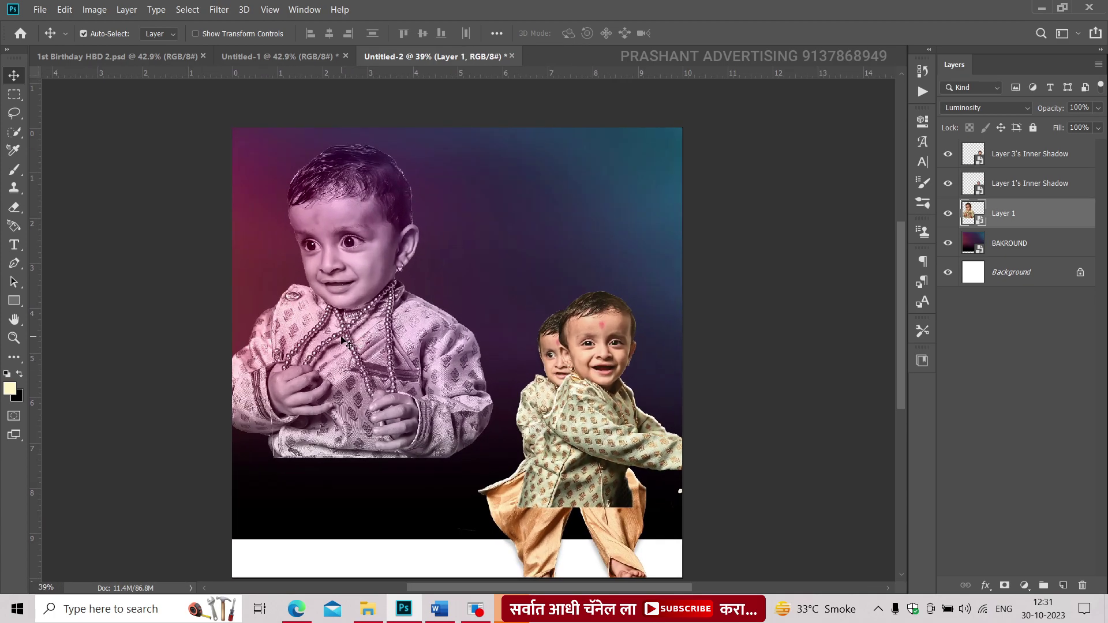
# Step: Arrange the boys overlapping around the pink boy and reorder the two small boys' layers
pyautogui.moveTo(346, 342); pyautogui.dragTo(331, 338)
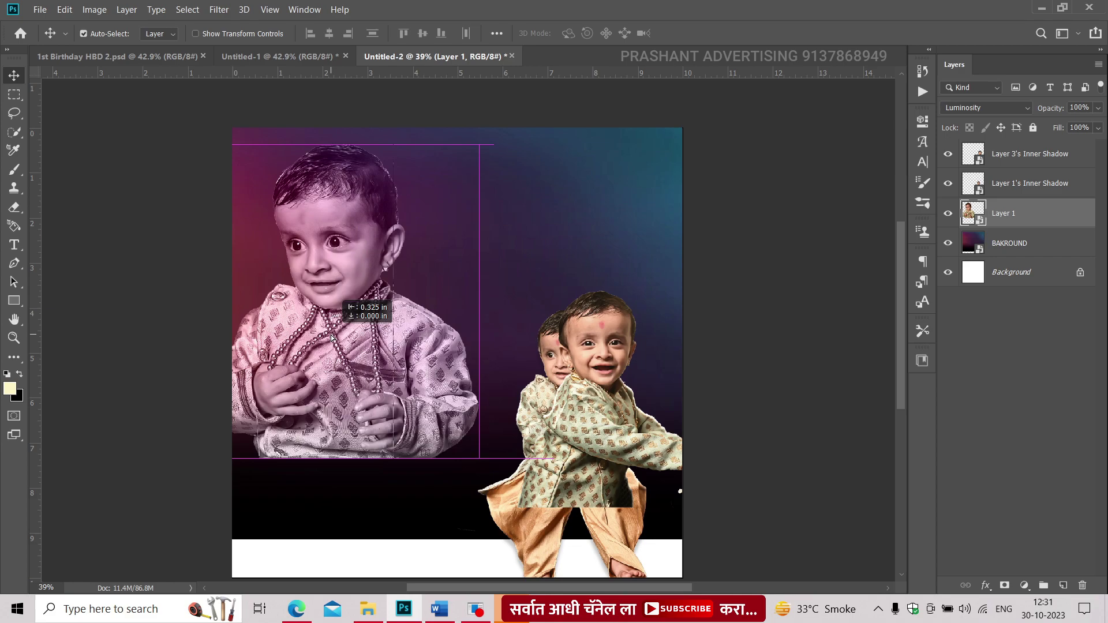
pyautogui.moveTo(546, 363); pyautogui.dragTo(470, 396)
pyautogui.moveTo(632, 404); pyautogui.dragTo(495, 356)
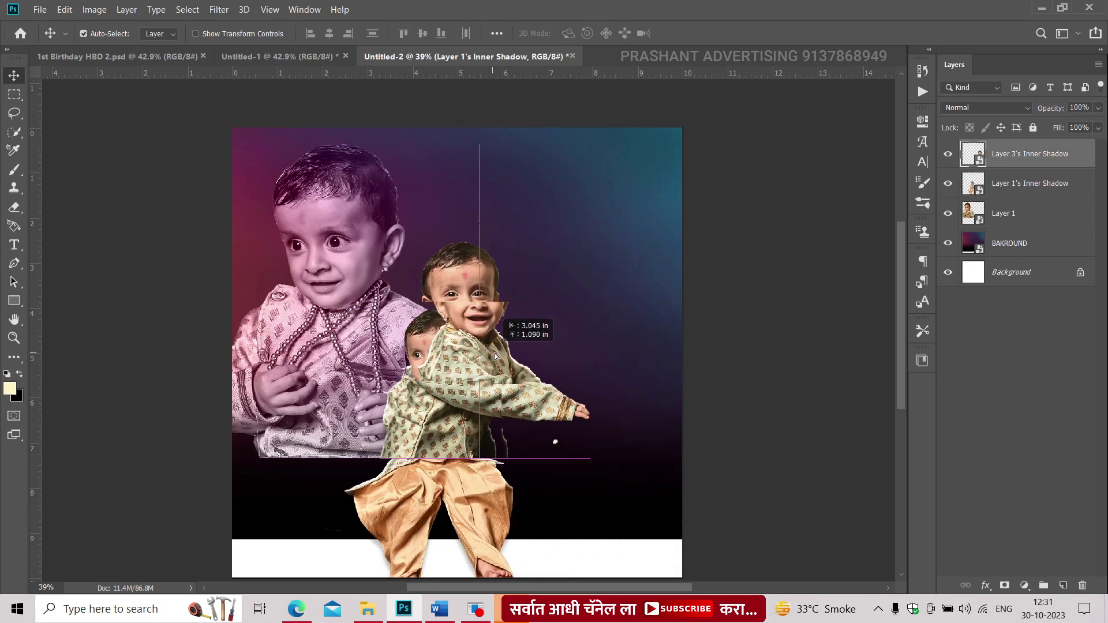
pyautogui.moveTo(1010, 154); pyautogui.dragTo(1008, 195)
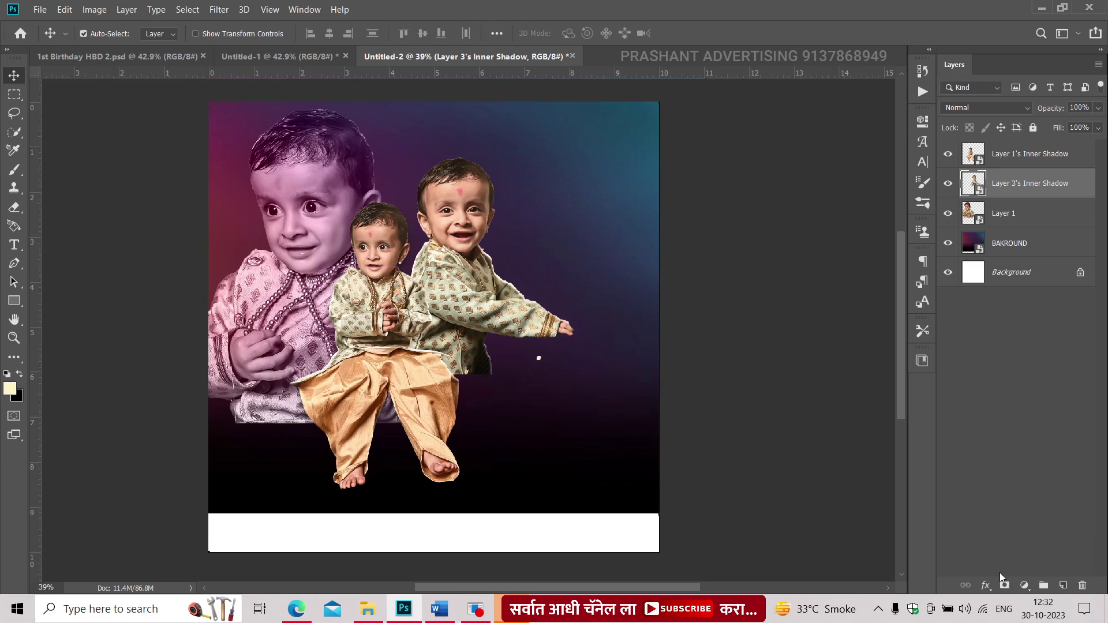
# Step: Erase part of a boy's layer mask, then return to the birthday collage
pyautogui.press('e')
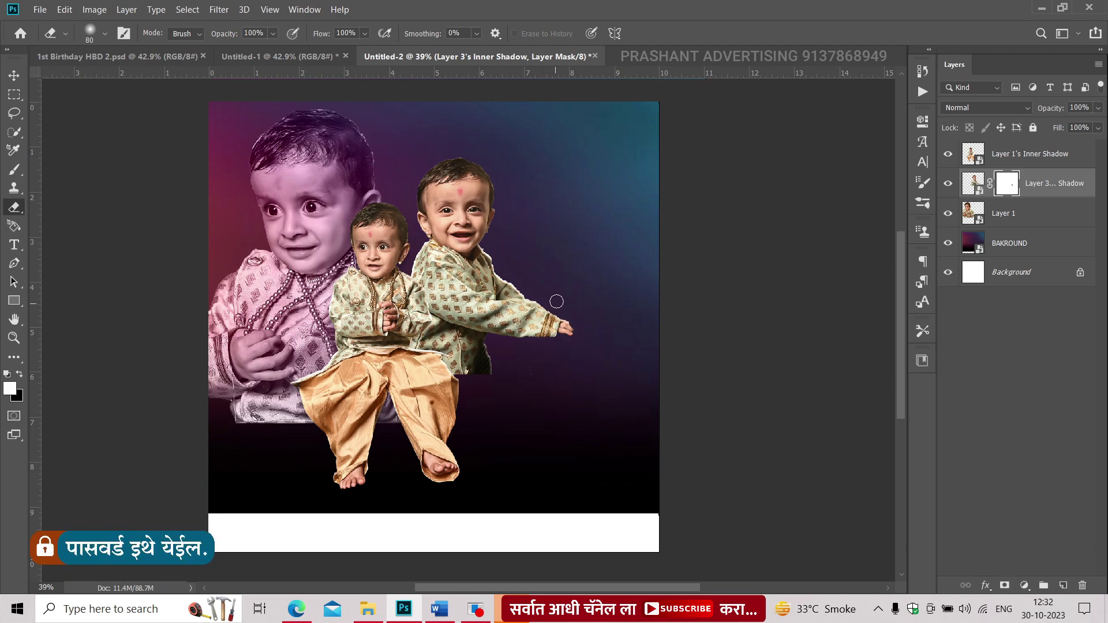
pyautogui.scroll(1, 564, 270)
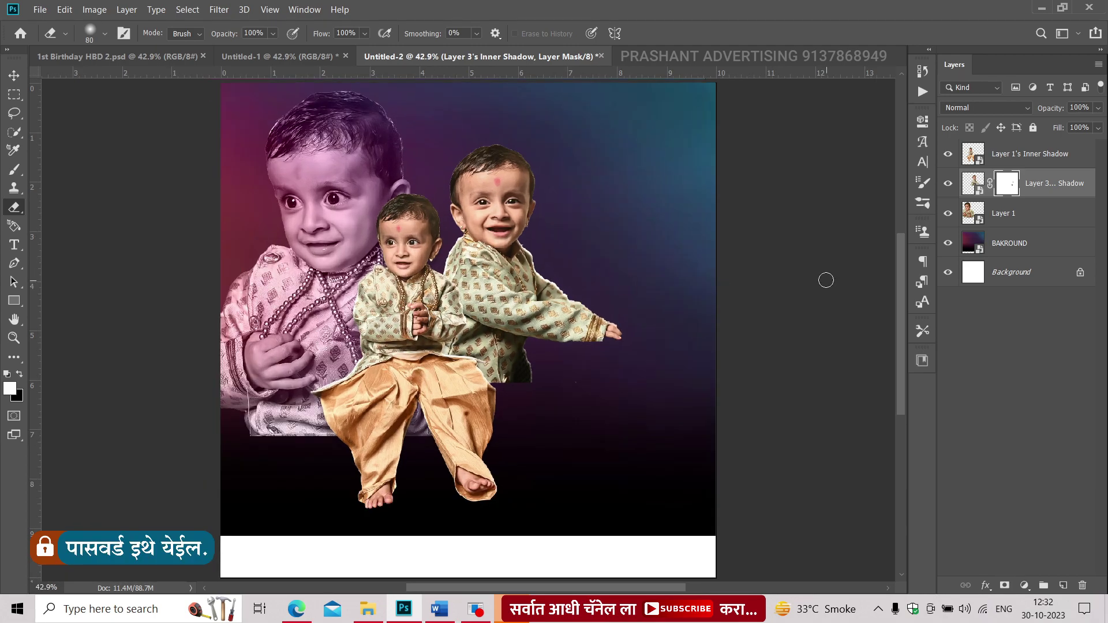
pyautogui.press('v')
pyautogui.click(263, 50)
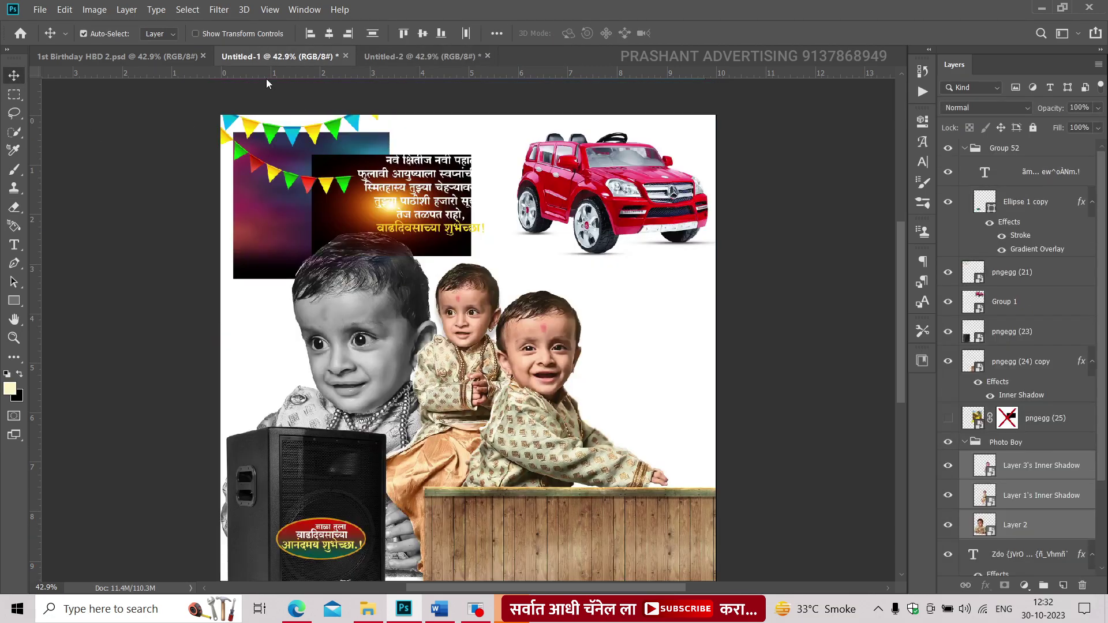
# Step: Copy the wooden box into the second banner and set it at the right edge along guides
pyautogui.scroll(-1, 287, 295)
pyautogui.moveTo(479, 516)
pyautogui.mouseDown()
pyautogui.moveTo(491, 169)
pyautogui.moveTo(453, 319)
pyautogui.mouseUp()
pyautogui.moveTo(657, 428); pyautogui.dragTo(658, 421)
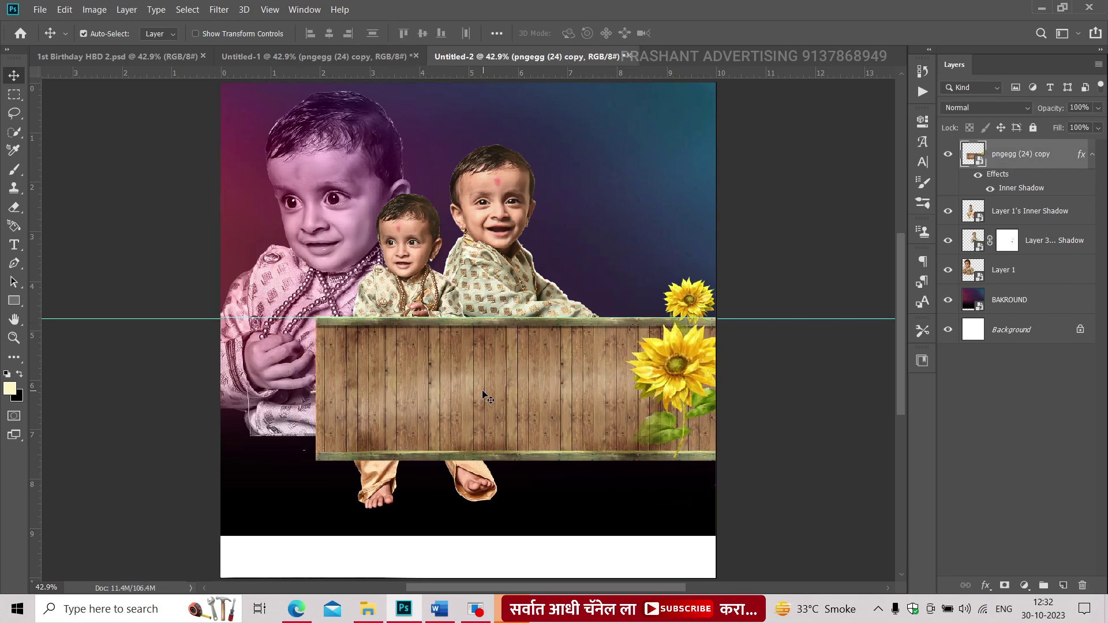
pyautogui.moveTo(483, 395); pyautogui.dragTo(542, 381)
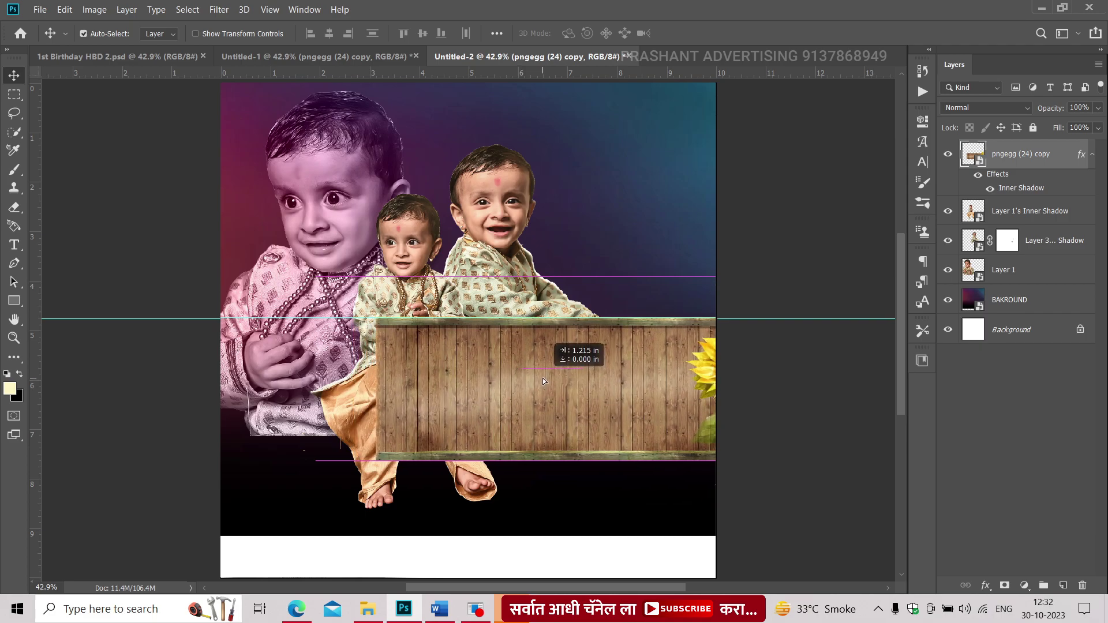
pyautogui.moveTo(542, 380); pyautogui.dragTo(542, 379)
pyautogui.moveTo(521, 73); pyautogui.dragTo(521, 79)
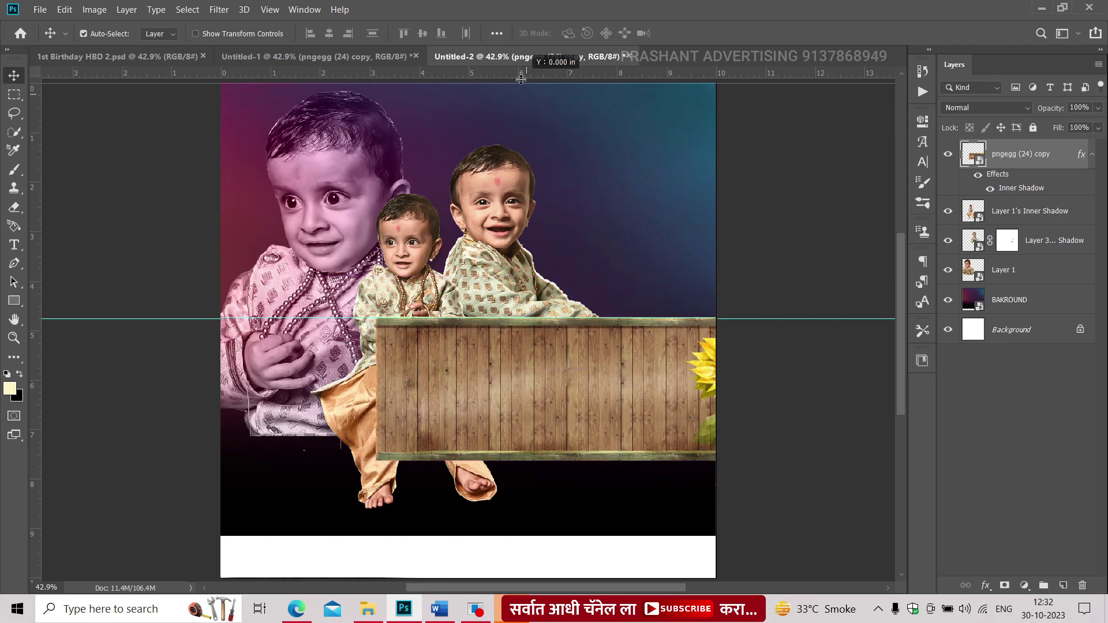
# Step: Duplicate the wooden fence and move both fence layers behind the children
pyautogui.click(306, 56)
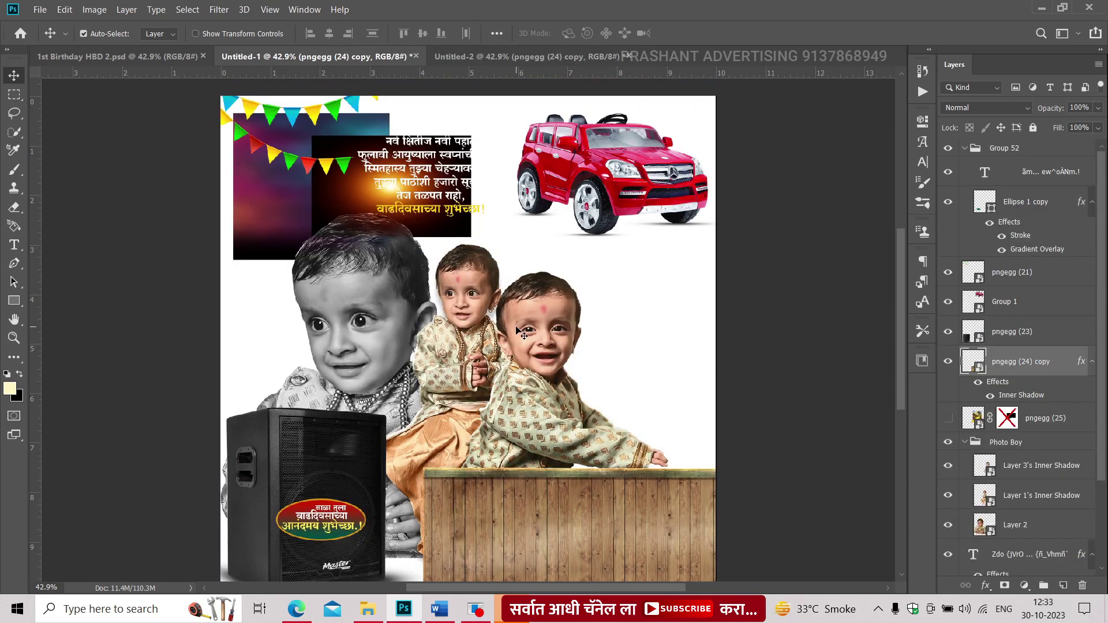
pyautogui.scroll(-2, 1009, 343)
pyautogui.scroll(-2, 1004, 346)
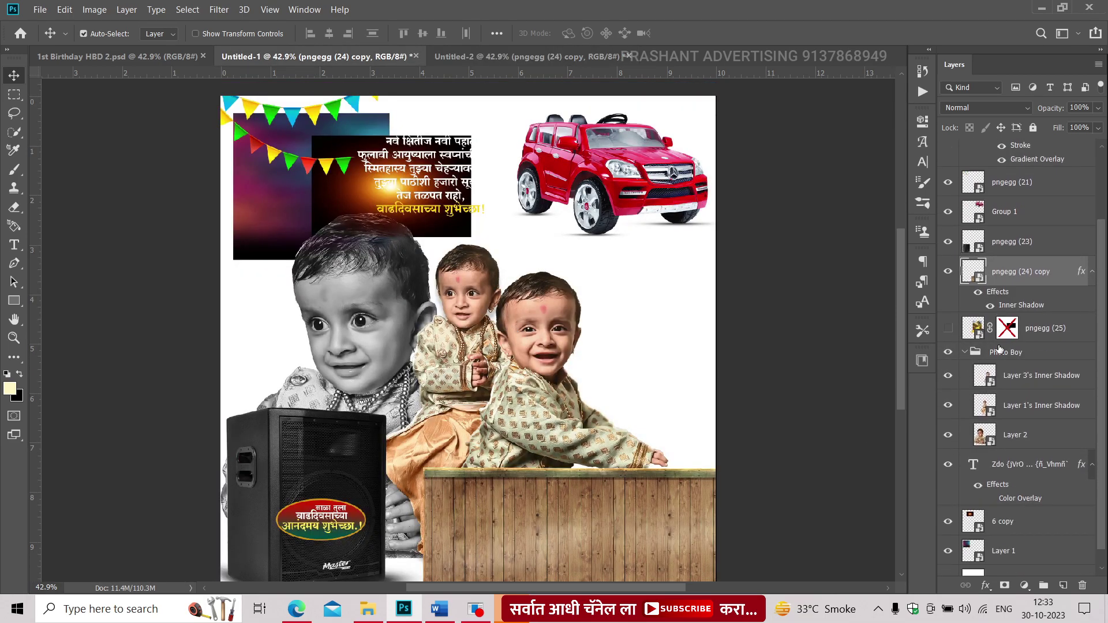
pyautogui.scroll(-2, 441, 394)
pyautogui.click(520, 56)
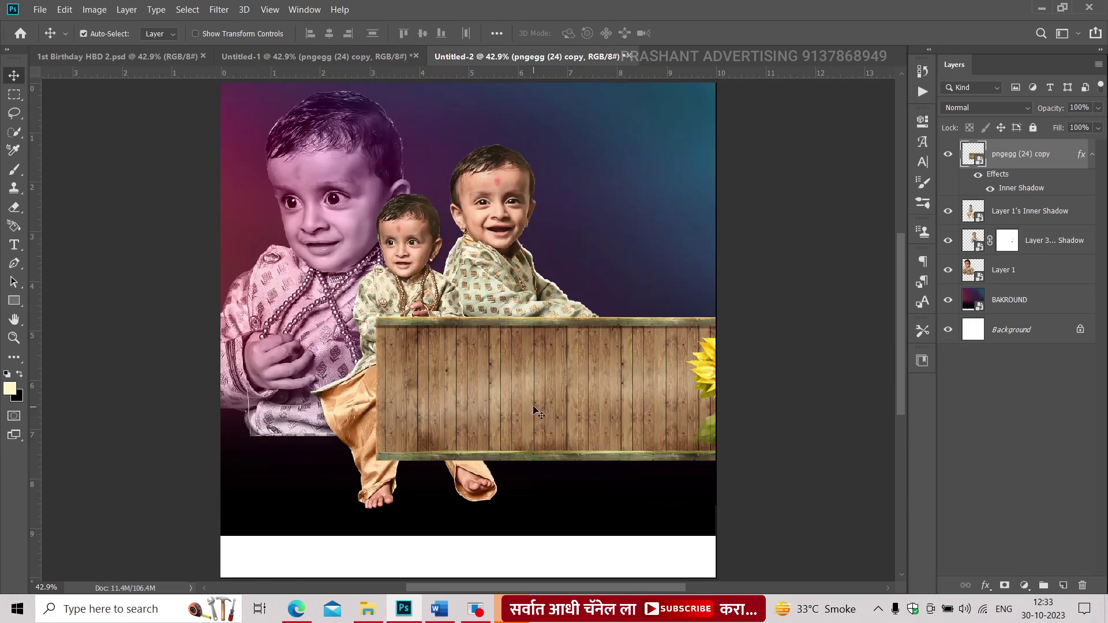
pyautogui.hotkey('ctrl', 'j')
pyautogui.keyDown('shift'); pyautogui.click(1021, 211); pyautogui.keyUp('shift')
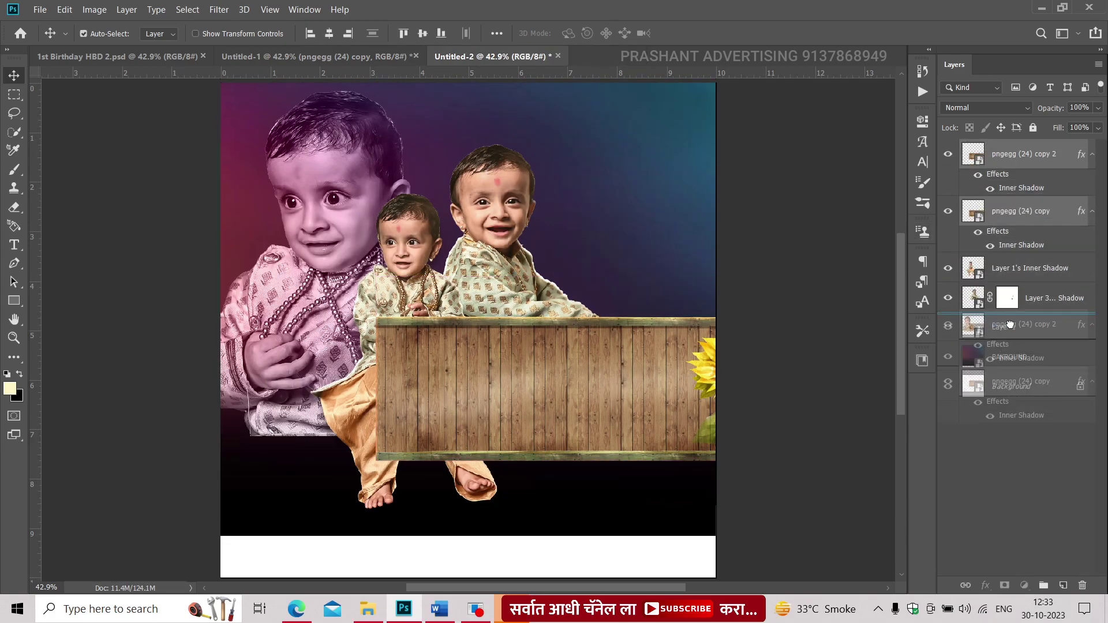
pyautogui.moveTo(1022, 211); pyautogui.dragTo(1008, 343)
pyautogui.click(1022, 243)
# Step: Mirror the fence copy horizontally, scale it to 67%, and place it at the lower left
pyautogui.hotkey('ctrl', 't')
pyautogui.rightClick(653, 377)
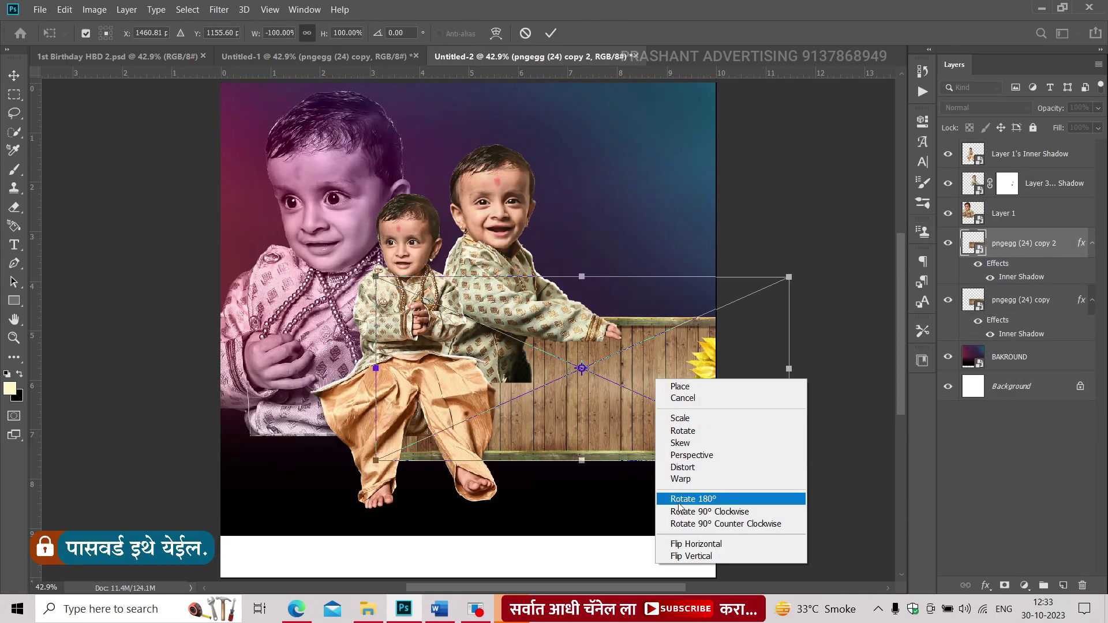
pyautogui.click(693, 545)
pyautogui.moveTo(789, 276); pyautogui.dragTo(653, 327)
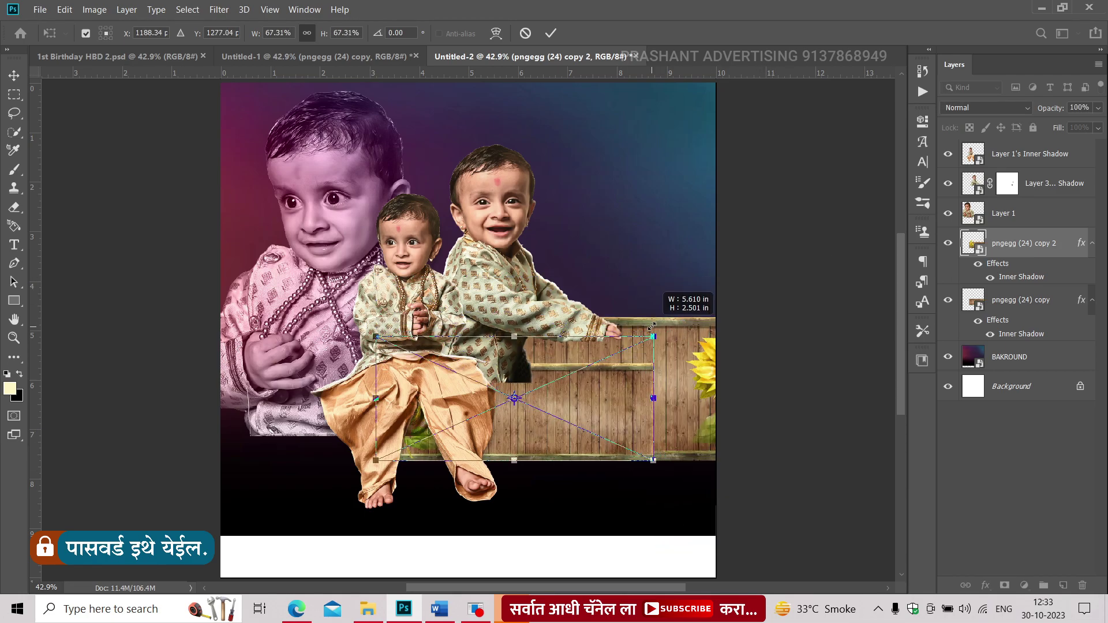
pyautogui.press('Return')
pyautogui.moveTo(1022, 243); pyautogui.dragTo(1019, 335)
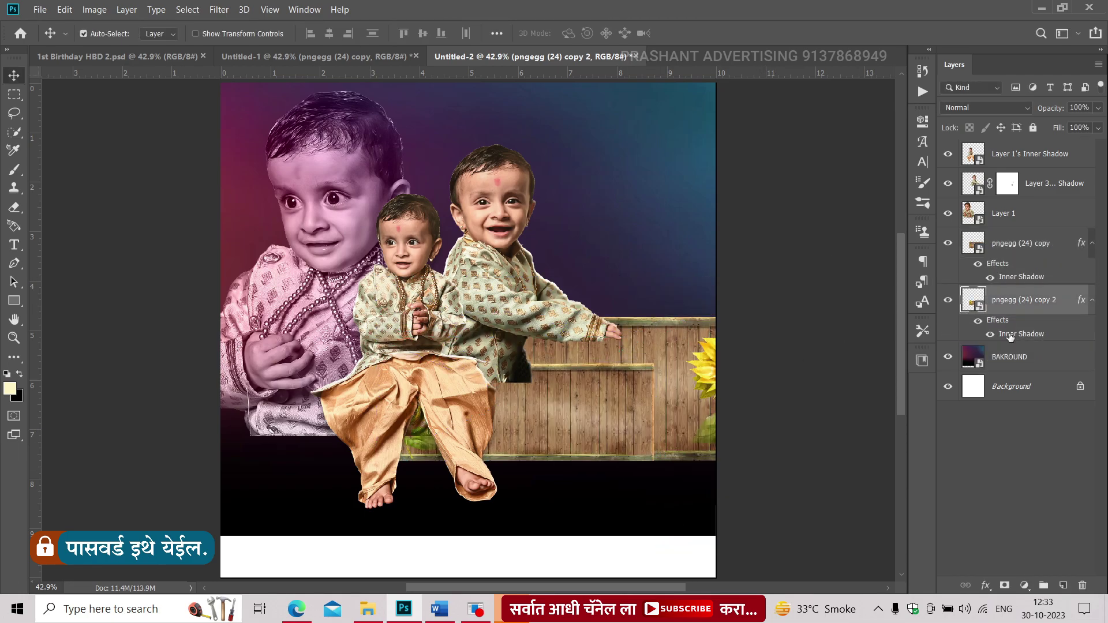
pyautogui.moveTo(424, 460); pyautogui.dragTo(639, 306)
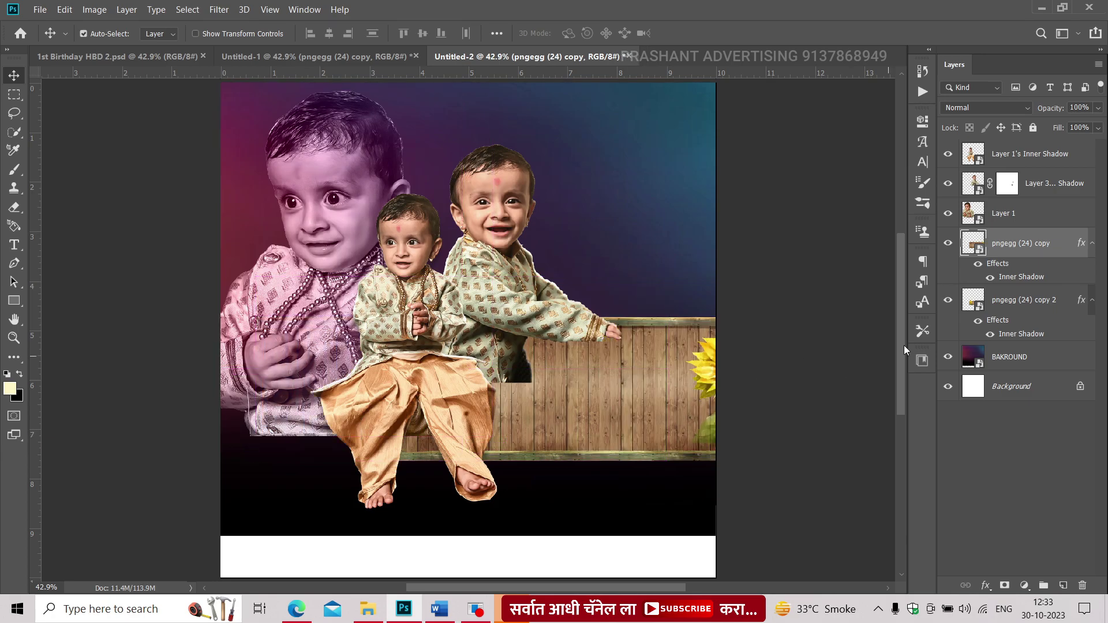
pyautogui.hotkey('ctrl', 't')
pyautogui.moveTo(537, 434); pyautogui.dragTo(375, 434)
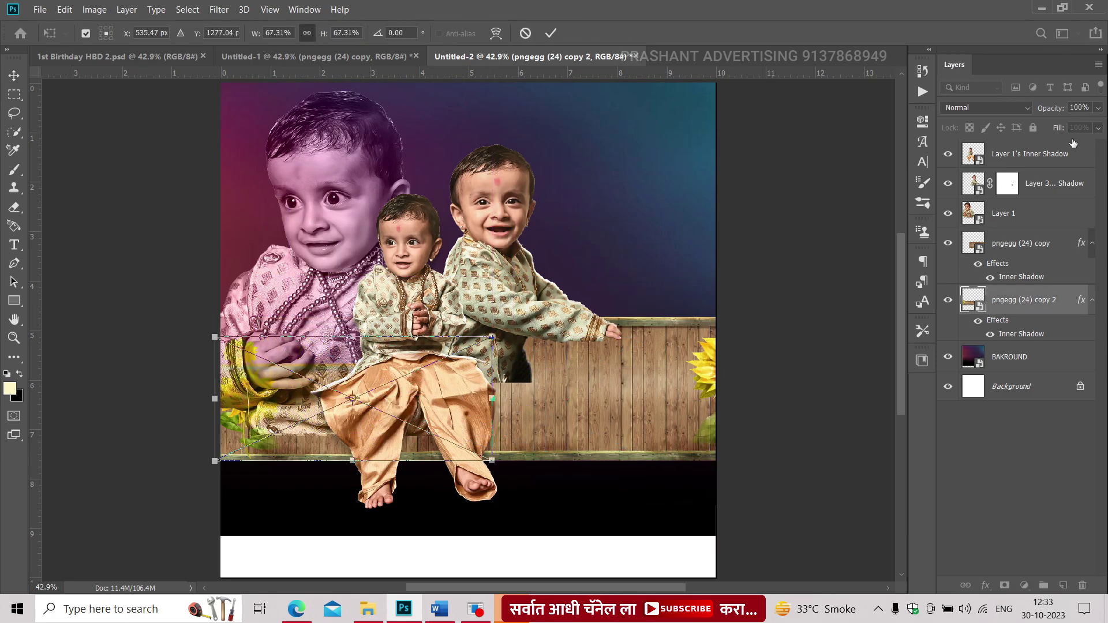
pyautogui.press('Return')
# Step: Stack the fences above the children, bring the middle boy forward, and nudge the mirrored fence left
pyautogui.keyDown('shift'); pyautogui.click(1021, 243); pyautogui.keyUp('shift')
pyautogui.moveTo(1022, 243); pyautogui.dragTo(1016, 145)
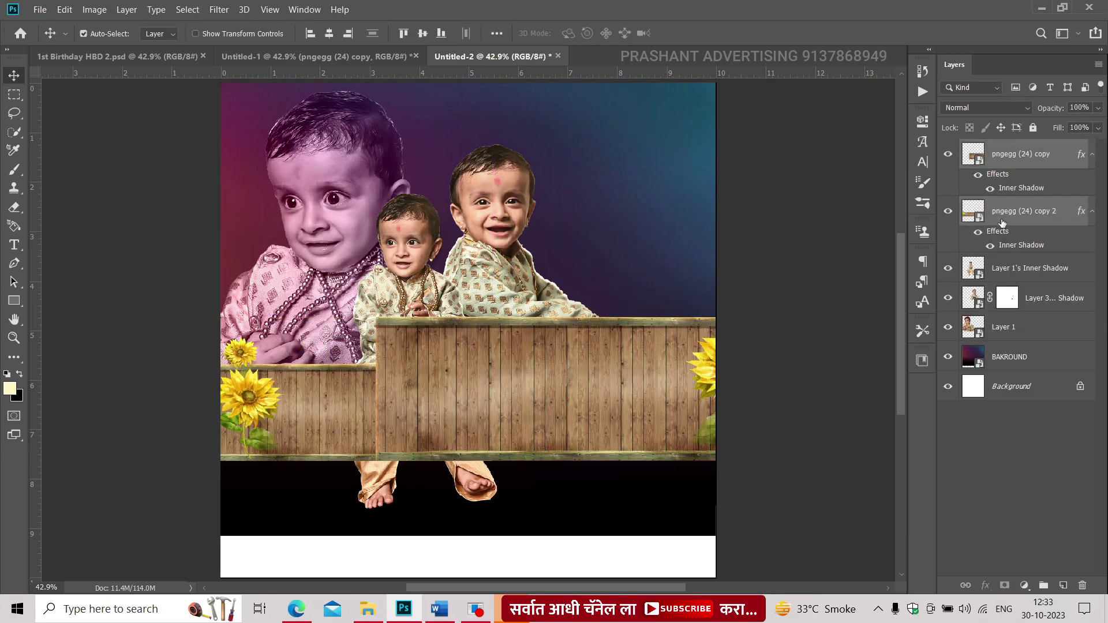
pyautogui.moveTo(1031, 268); pyautogui.dragTo(1016, 148)
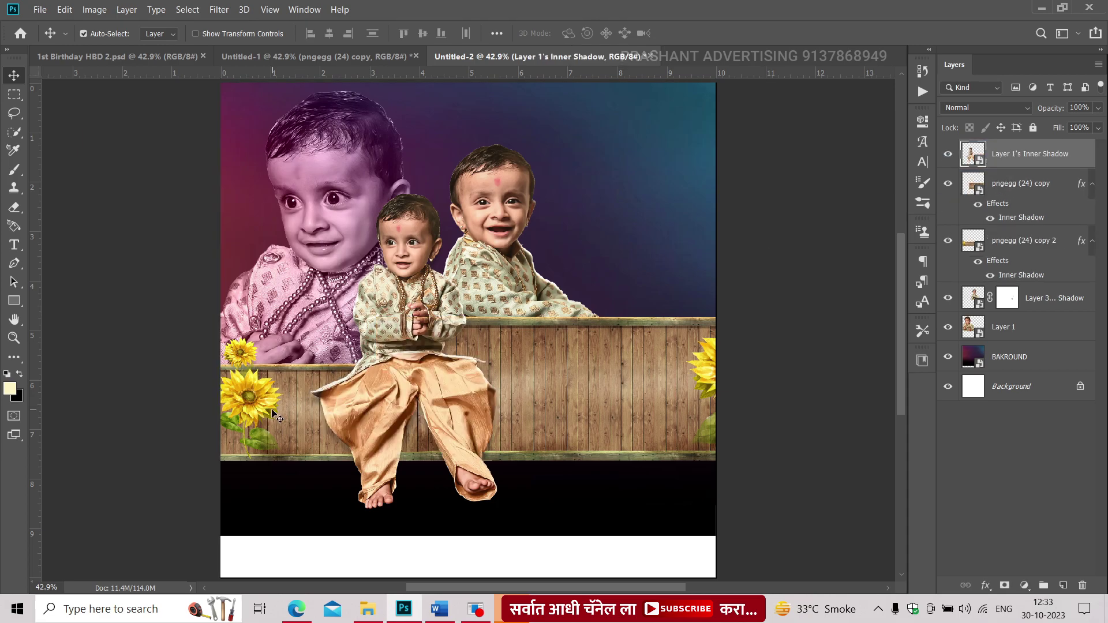
pyautogui.moveTo(275, 408); pyautogui.dragTo(246, 403)
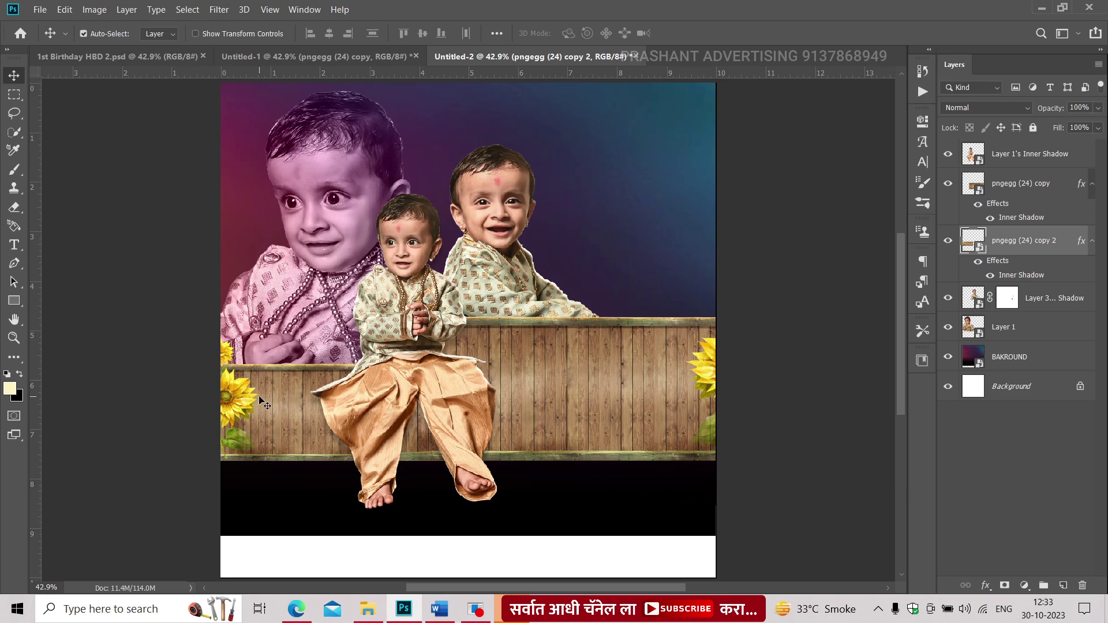
pyautogui.press('Left')
pyautogui.press('Left')
pyautogui.press('Left')
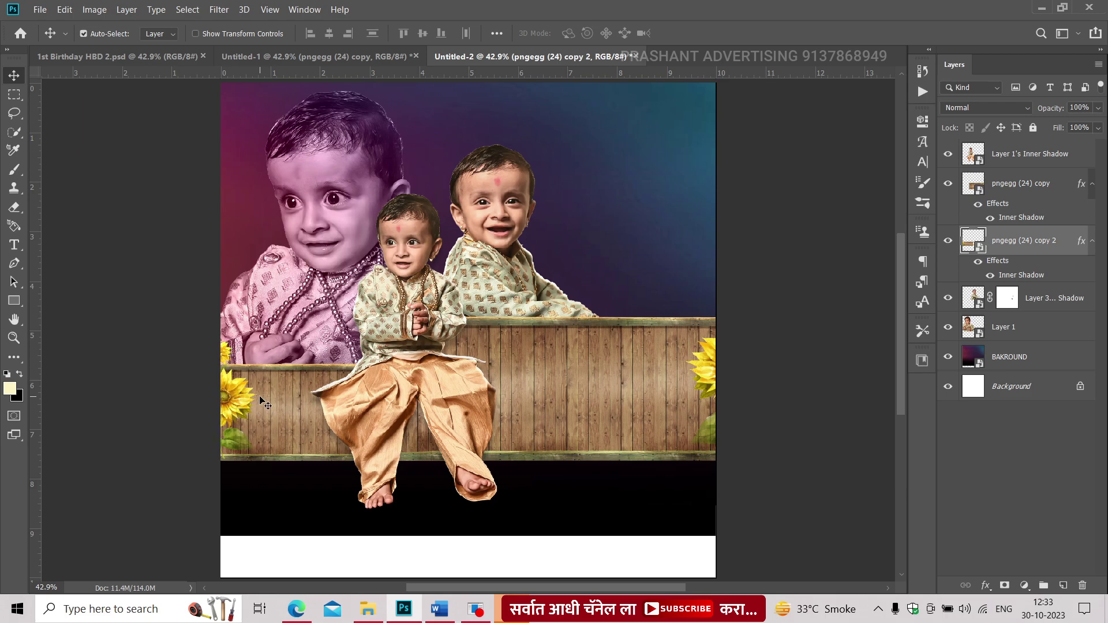
# Step: Raise the right boy slightly and zoom in on the banner
pyautogui.click(429, 353)
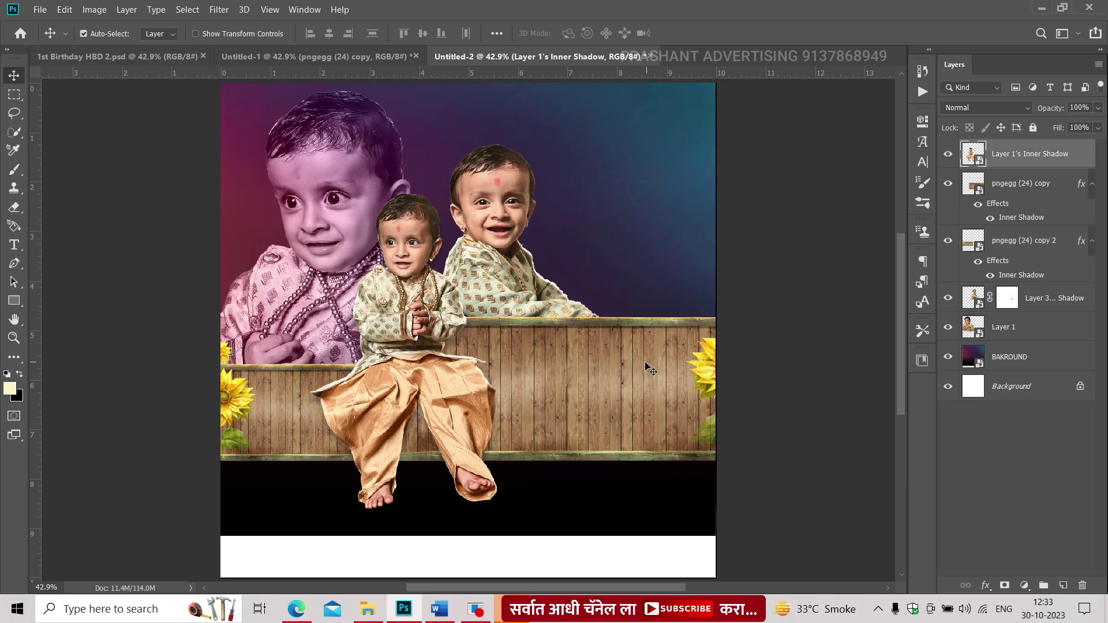
pyautogui.scroll(1, 495, 374)
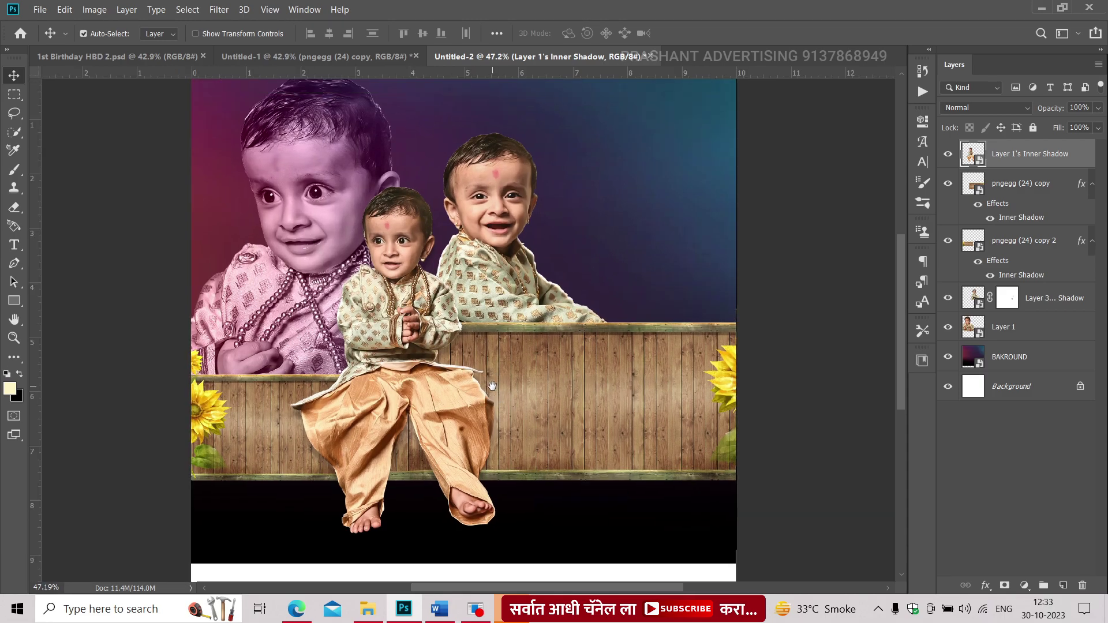
pyautogui.moveTo(512, 281)
pyautogui.mouseDown()
pyautogui.moveTo(508, 263)
pyautogui.moveTo(494, 261)
pyautogui.mouseUp()
pyautogui.scroll(-1, 504, 267)
pyautogui.hotkey('ctrl', 'r')
pyautogui.scroll(1, 379, 389)
pyautogui.hotkey('ctrl', 'r')
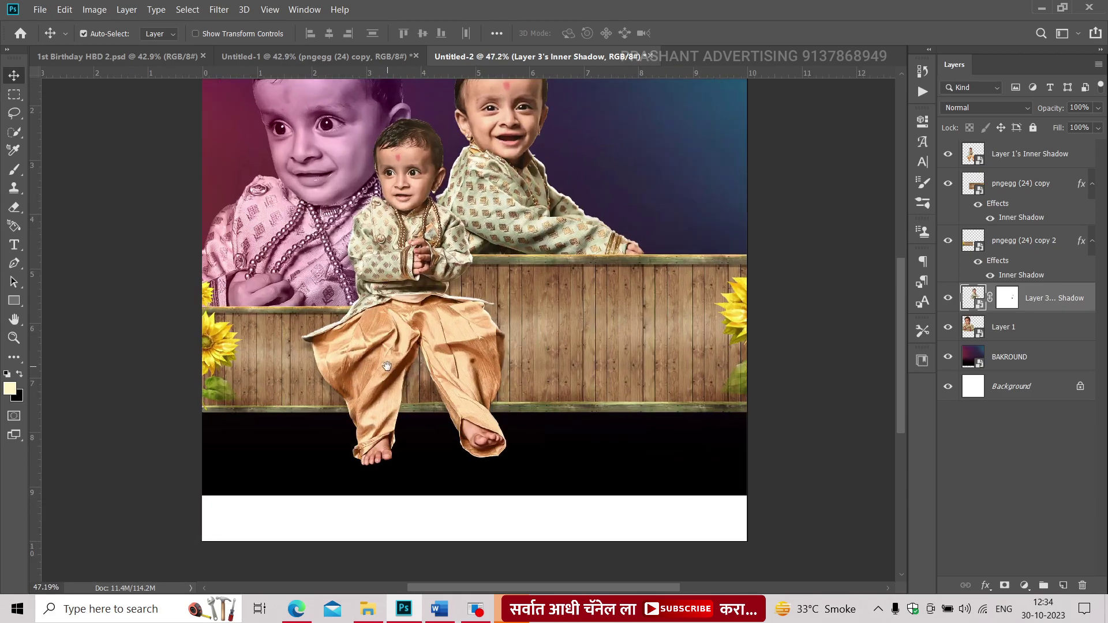
pyautogui.click(407, 351)
pyautogui.click(1025, 195)
# Step: Copy the black pngegg (23) speaker into Untitled-2 and seat the middle boy on it
pyautogui.click(292, 57)
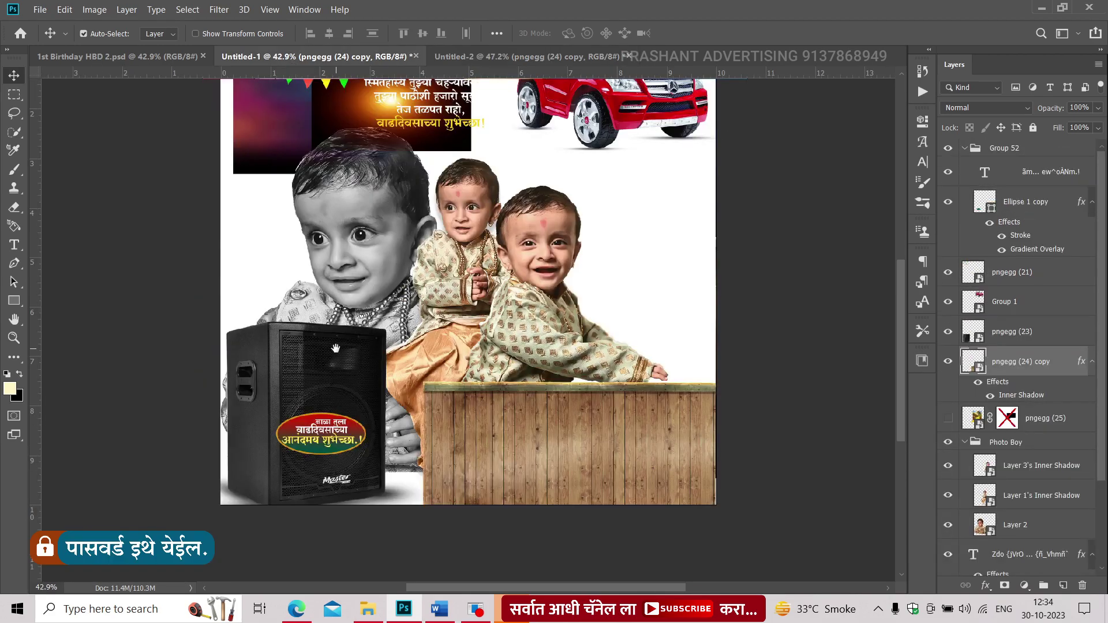
pyautogui.scroll(1, 537, 288)
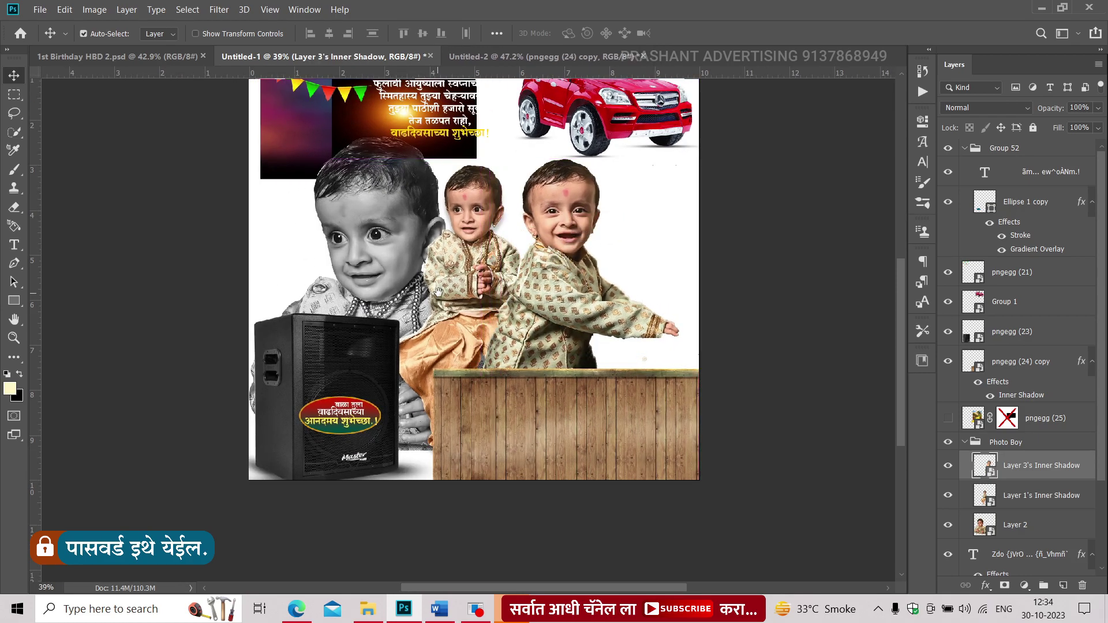
pyautogui.moveTo(327, 388)
pyautogui.mouseDown()
pyautogui.moveTo(547, 56)
pyautogui.moveTo(447, 427)
pyautogui.mouseUp()
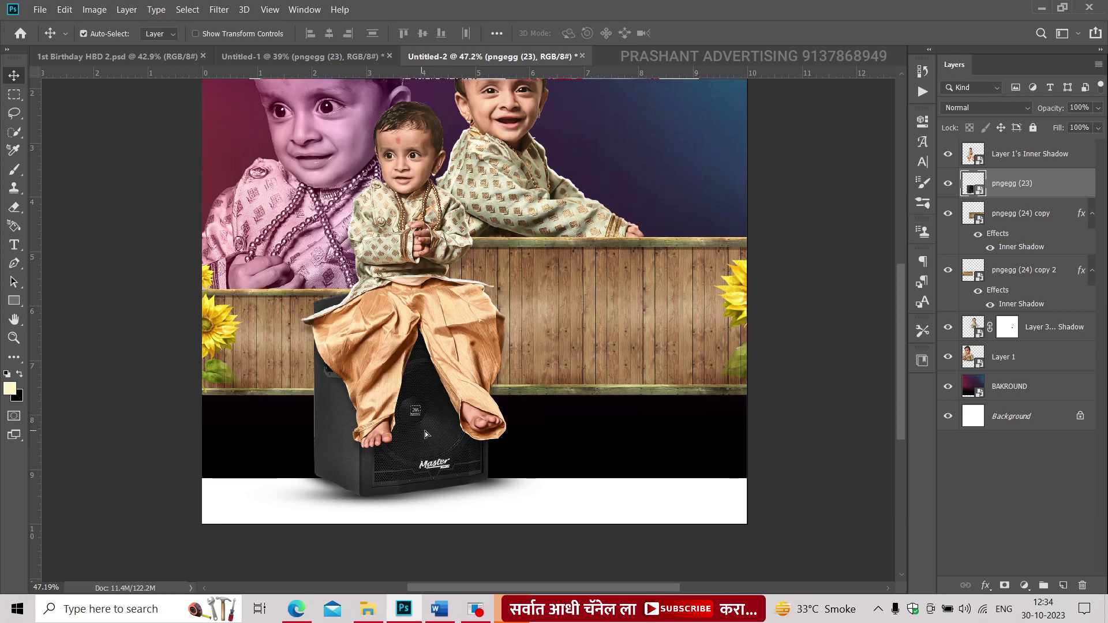
pyautogui.moveTo(425, 431); pyautogui.dragTo(430, 429)
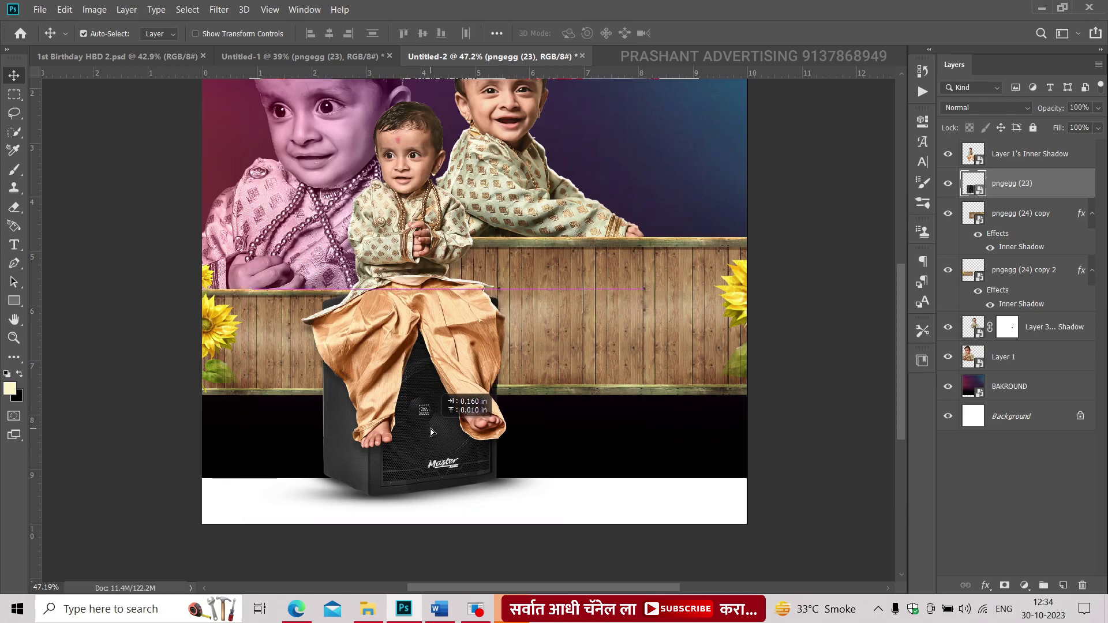
pyautogui.moveTo(430, 432); pyautogui.dragTo(430, 431)
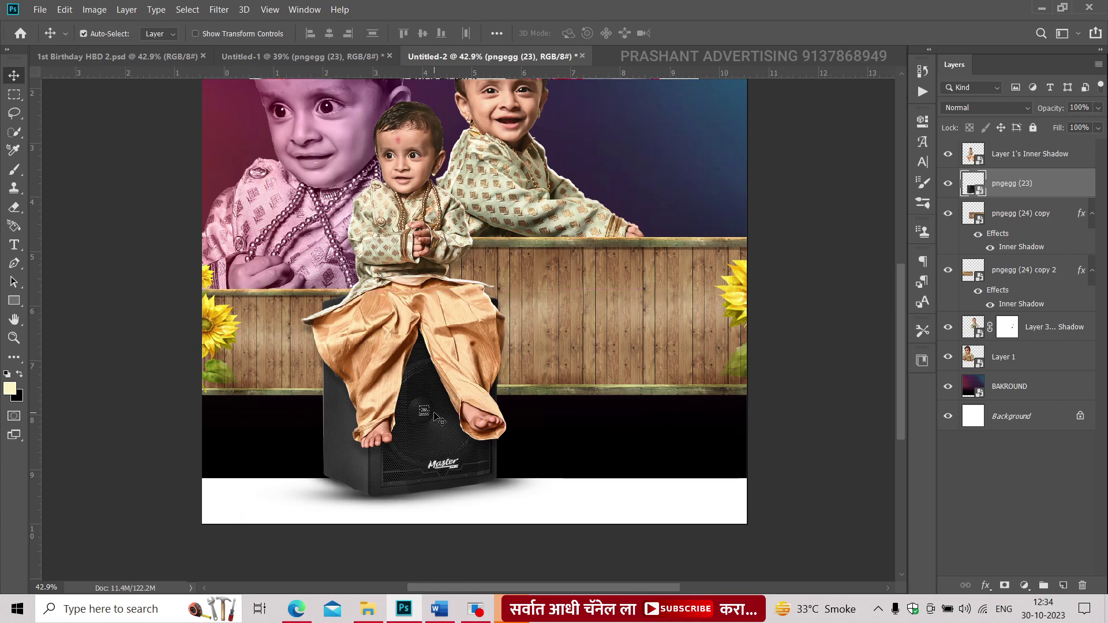
pyautogui.scroll(-1, 439, 420)
pyautogui.scroll(2, 430, 404)
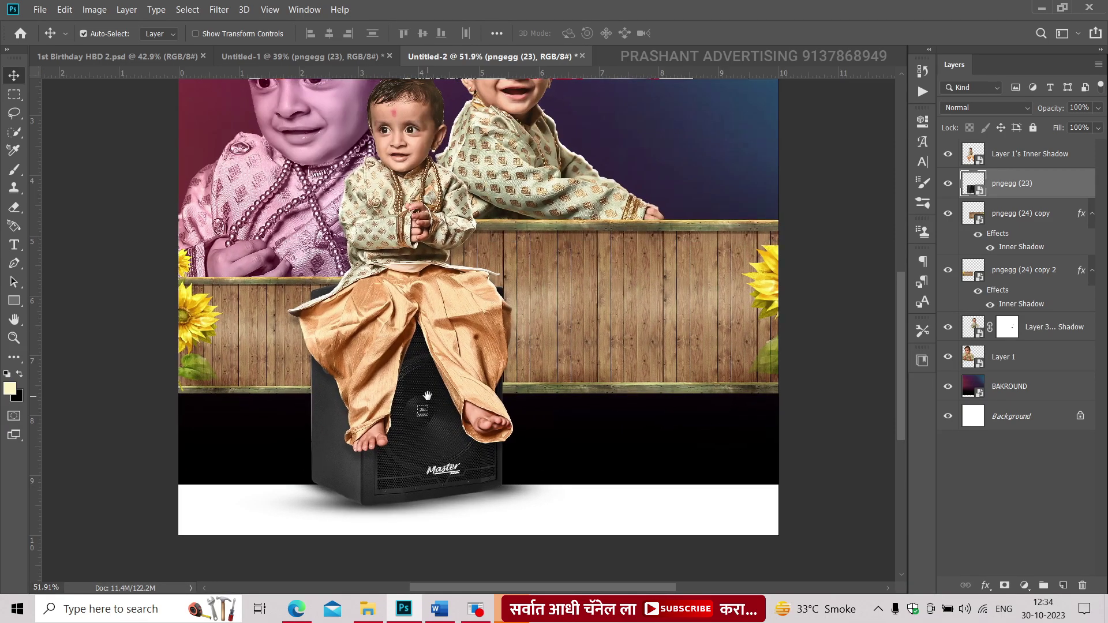
pyautogui.scroll(-2, 427, 396)
pyautogui.scroll(1, 634, 346)
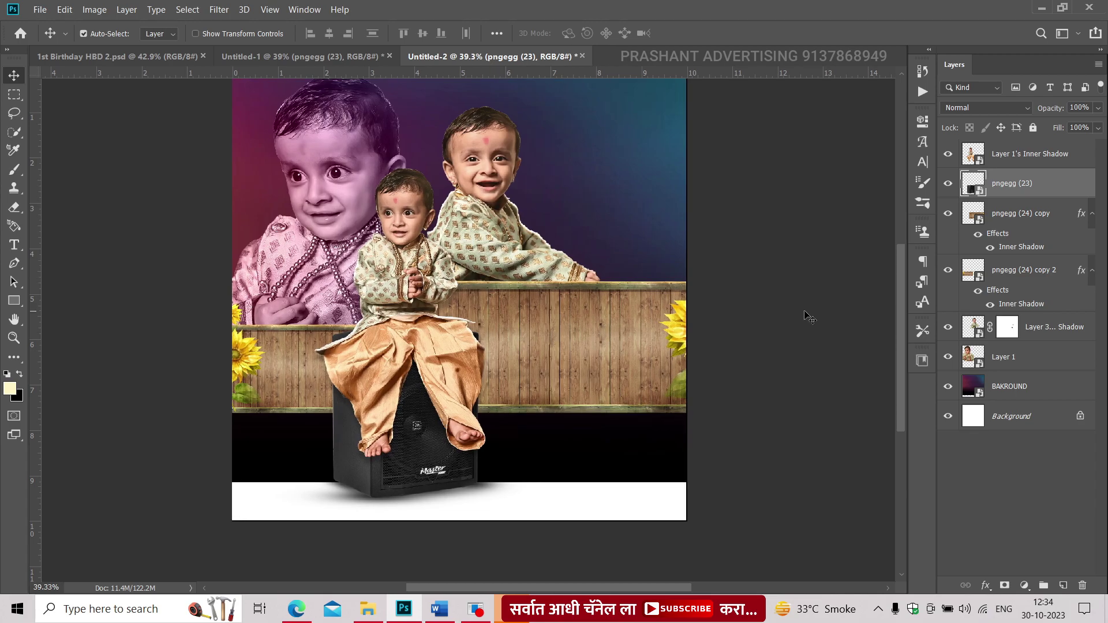
pyautogui.keyDown('ctrl'); pyautogui.click(1002, 185); pyautogui.keyUp('ctrl')
pyautogui.moveTo(1003, 155); pyautogui.dragTo(383, 247)
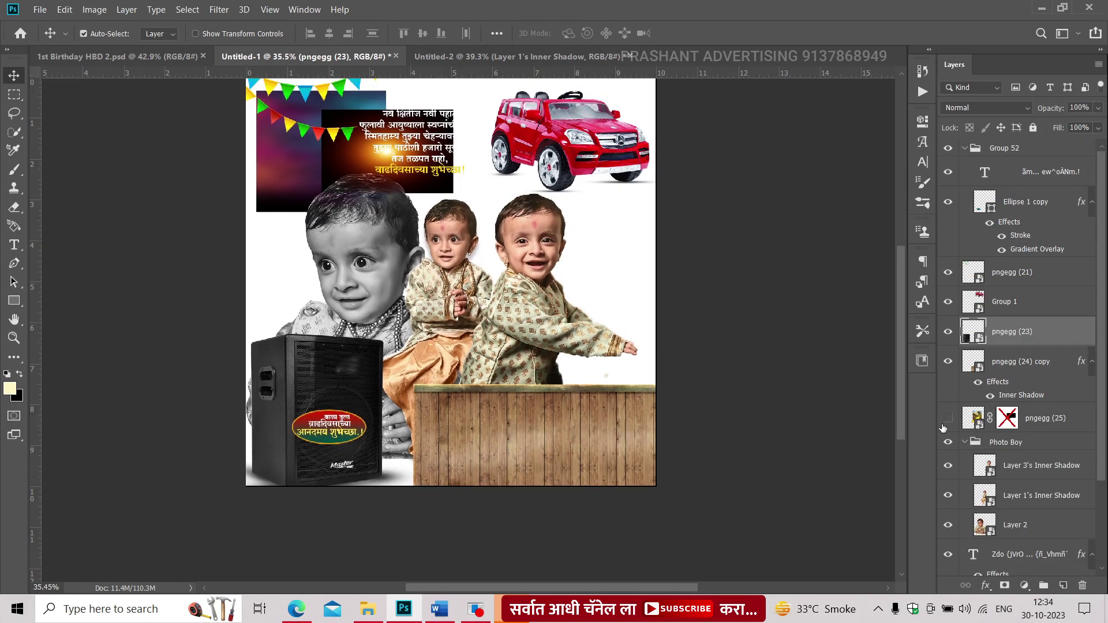
# Step: Copy the yellow brick path image into the banner, place it behind the children, and enlarge it
pyautogui.moveTo(947, 424)
pyautogui.mouseDown()
pyautogui.moveTo(461, 64)
pyautogui.moveTo(438, 269)
pyautogui.mouseUp()
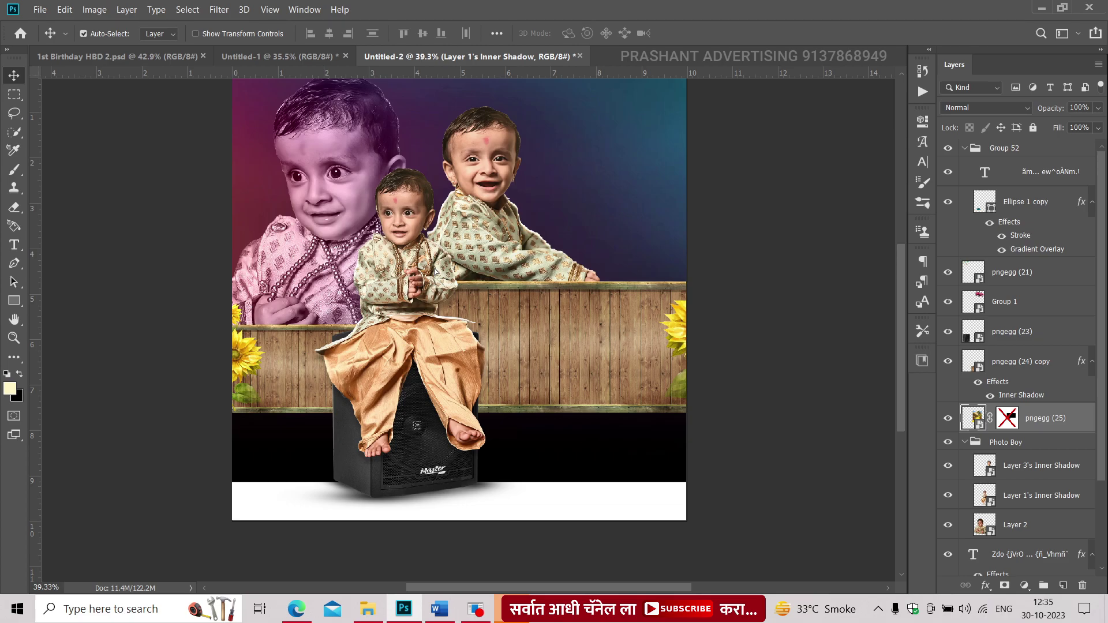
pyautogui.moveTo(436, 271); pyautogui.dragTo(449, 269)
pyautogui.scroll(-3, 449, 270)
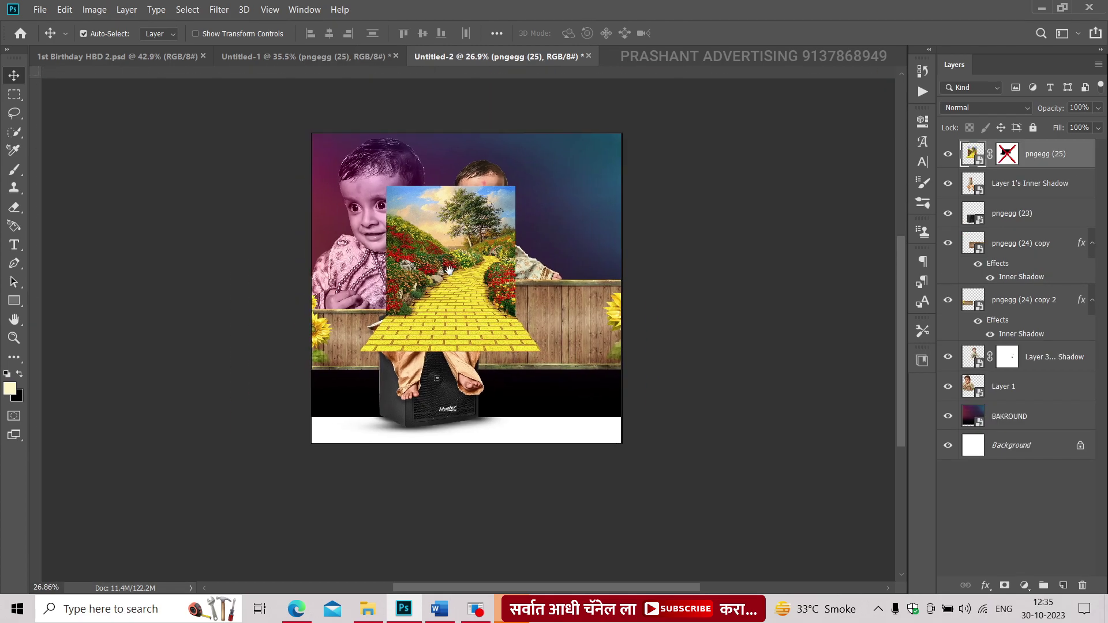
pyautogui.moveTo(1053, 166); pyautogui.dragTo(1044, 401)
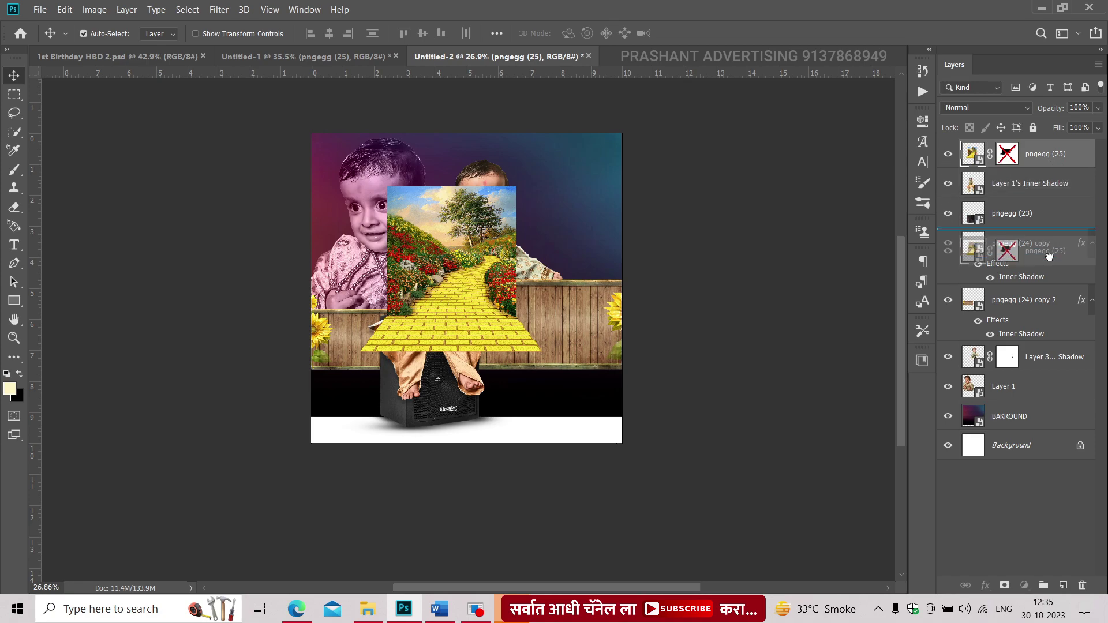
pyautogui.hotkey('ctrl', 't')
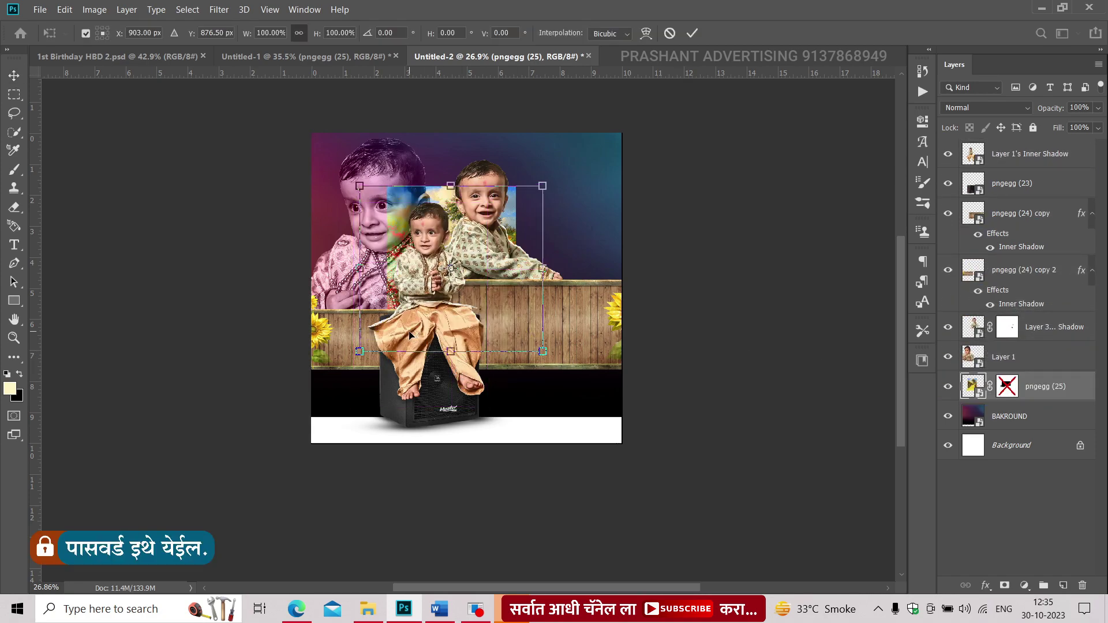
pyautogui.moveTo(360, 352); pyautogui.dragTo(250, 457)
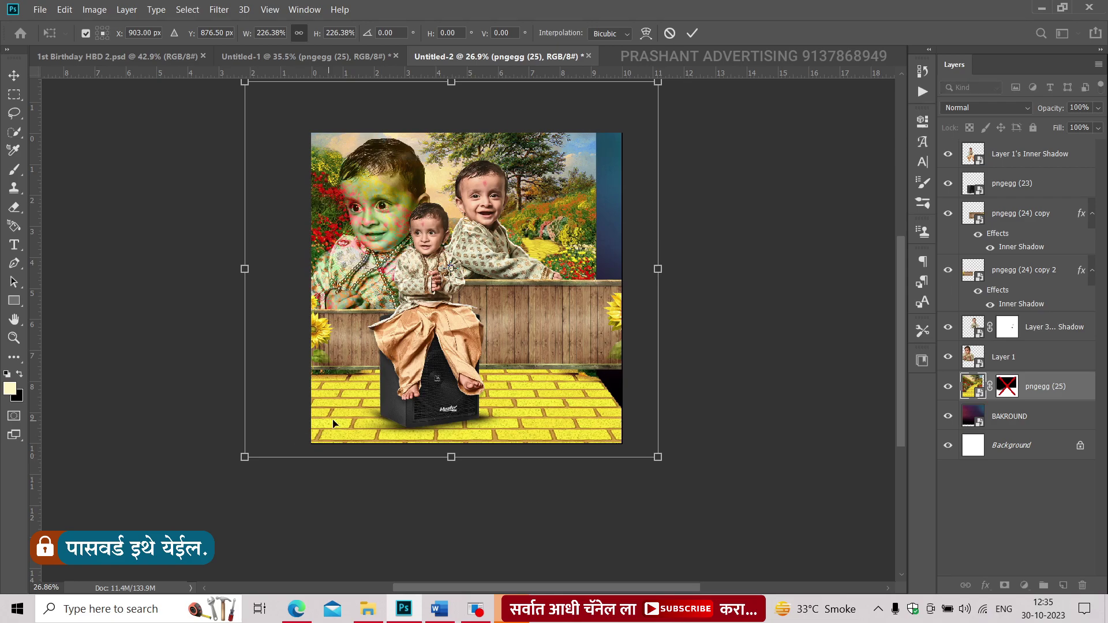
pyautogui.press('Return')
# Step: Re-enable the floor image's mask, scale it to about 108%, and nudge it upward
pyautogui.keyDown('shift'); pyautogui.click(1004, 387); pyautogui.keyUp('shift')
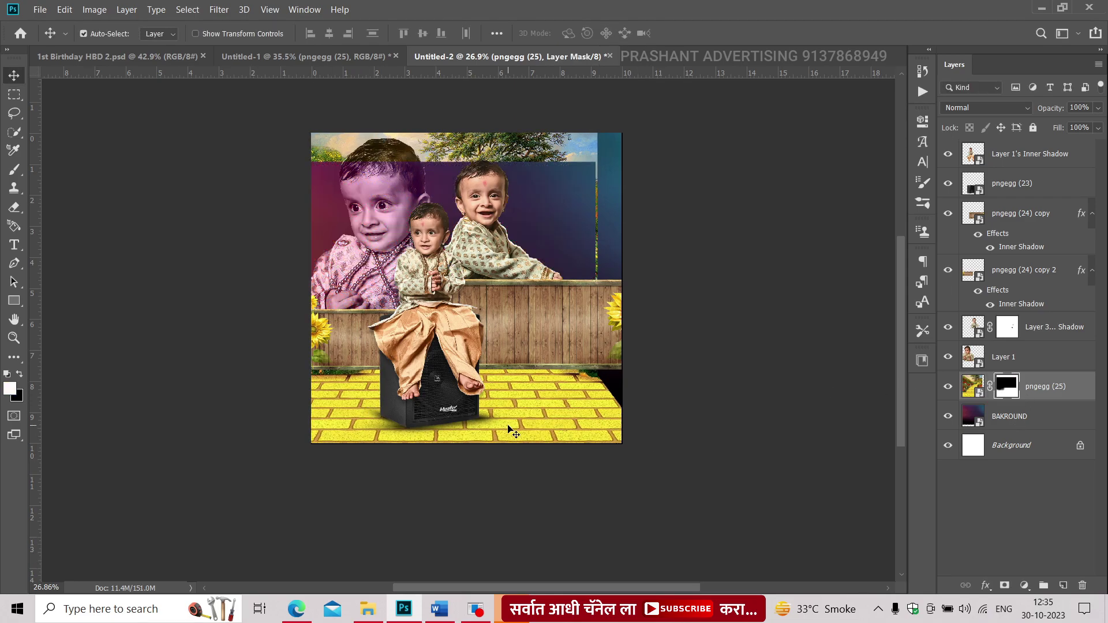
pyautogui.scroll(1, 508, 429)
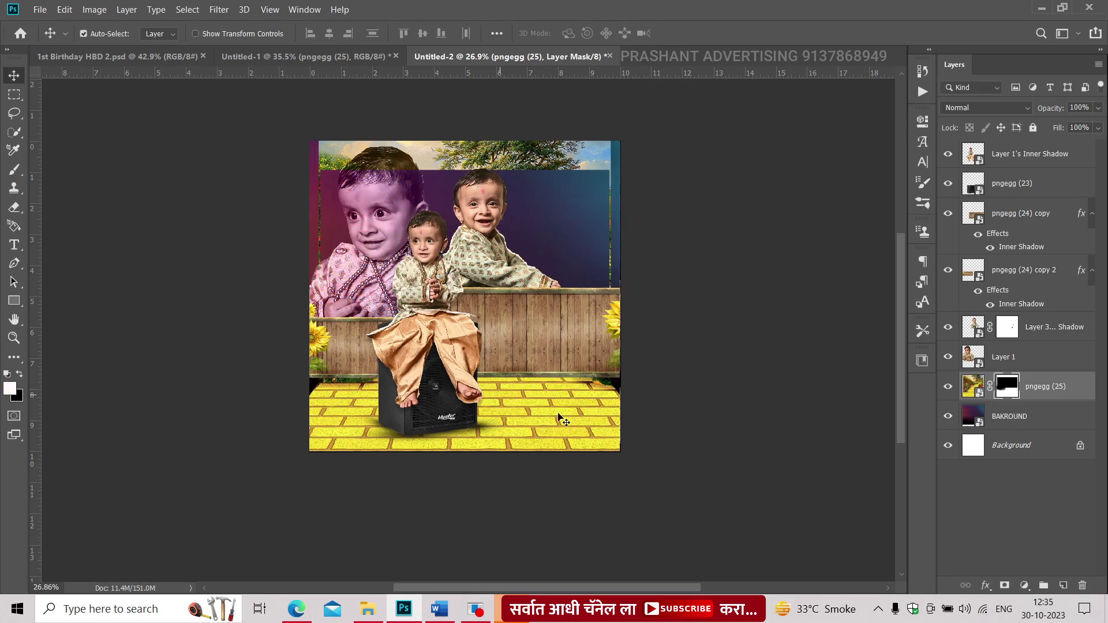
pyautogui.hotkey('ctrl', 't')
pyautogui.scroll(1, 559, 416)
pyautogui.moveTo(700, 480); pyautogui.dragTo(711, 491)
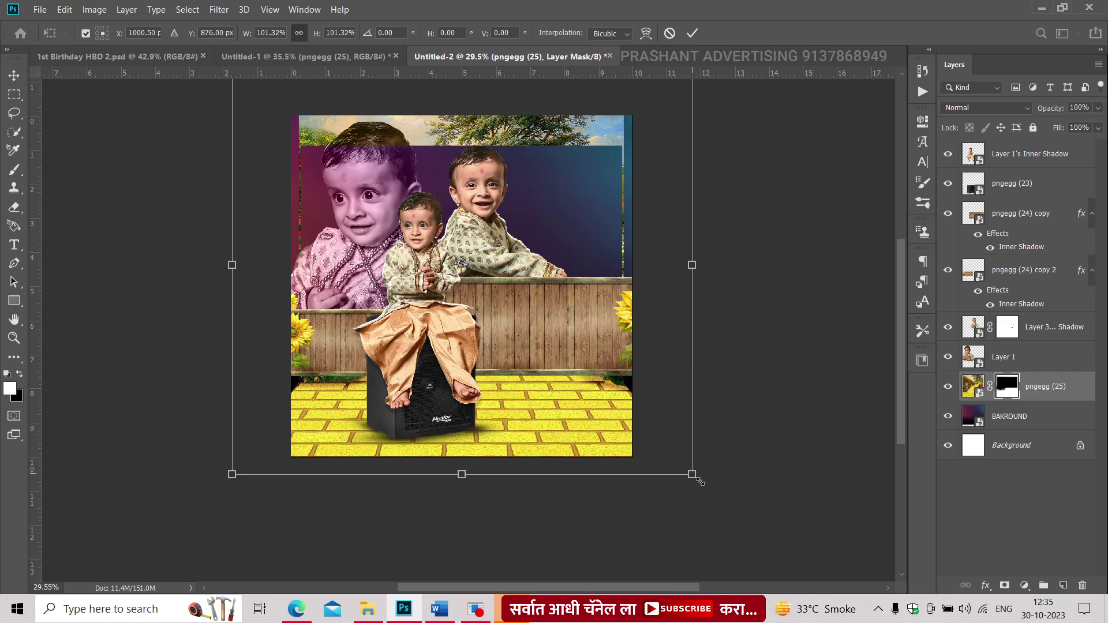
pyautogui.press('Return')
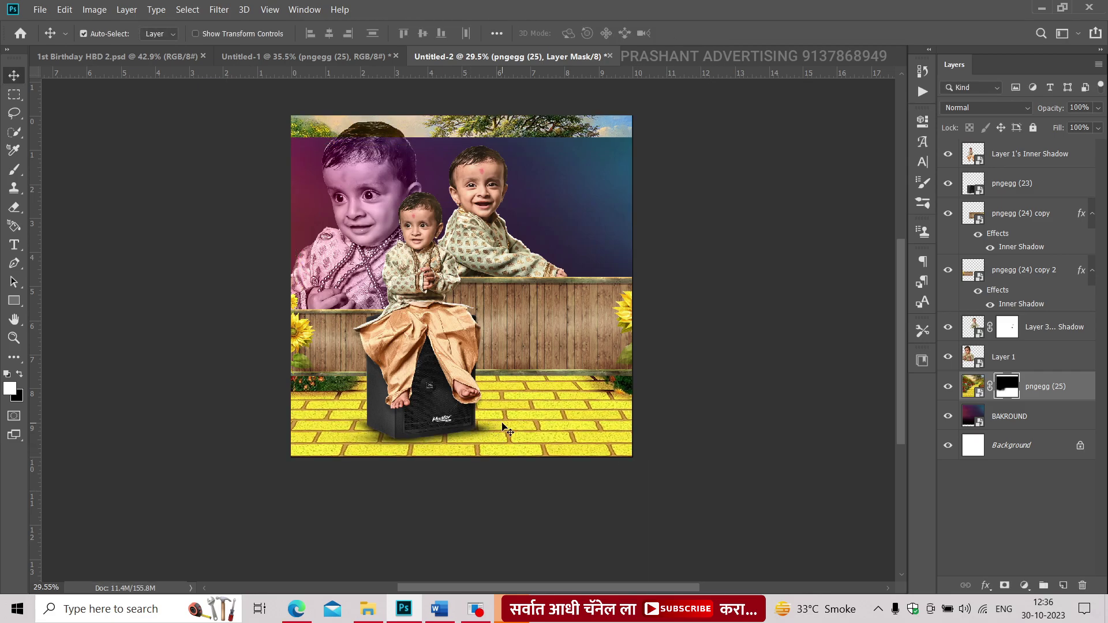
pyautogui.moveTo(502, 427); pyautogui.dragTo(502, 404)
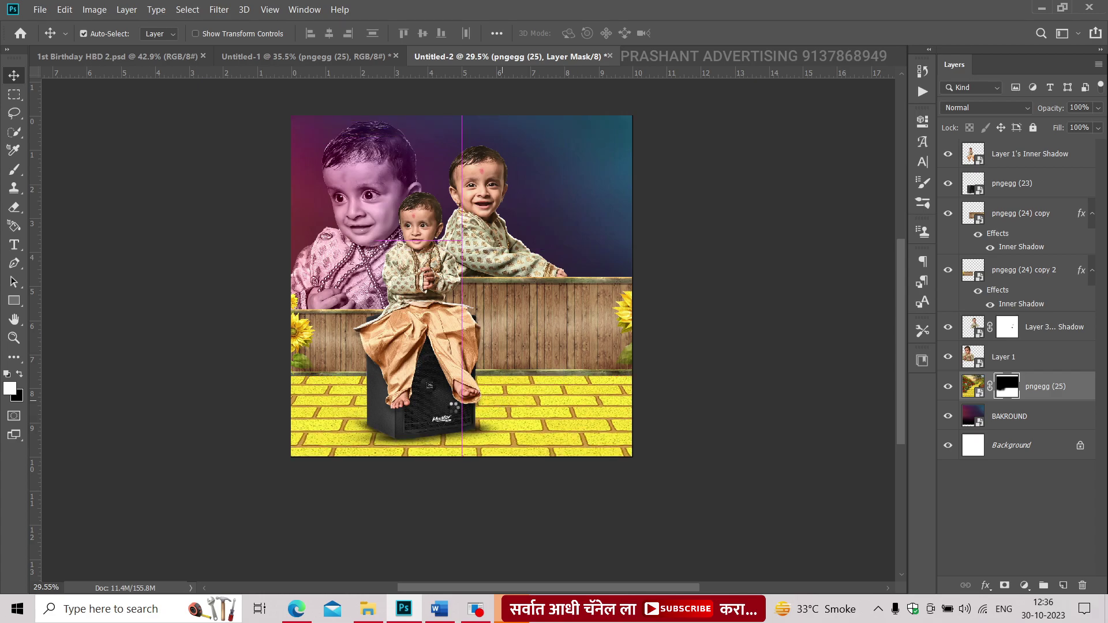
pyautogui.scroll(2, 443, 160)
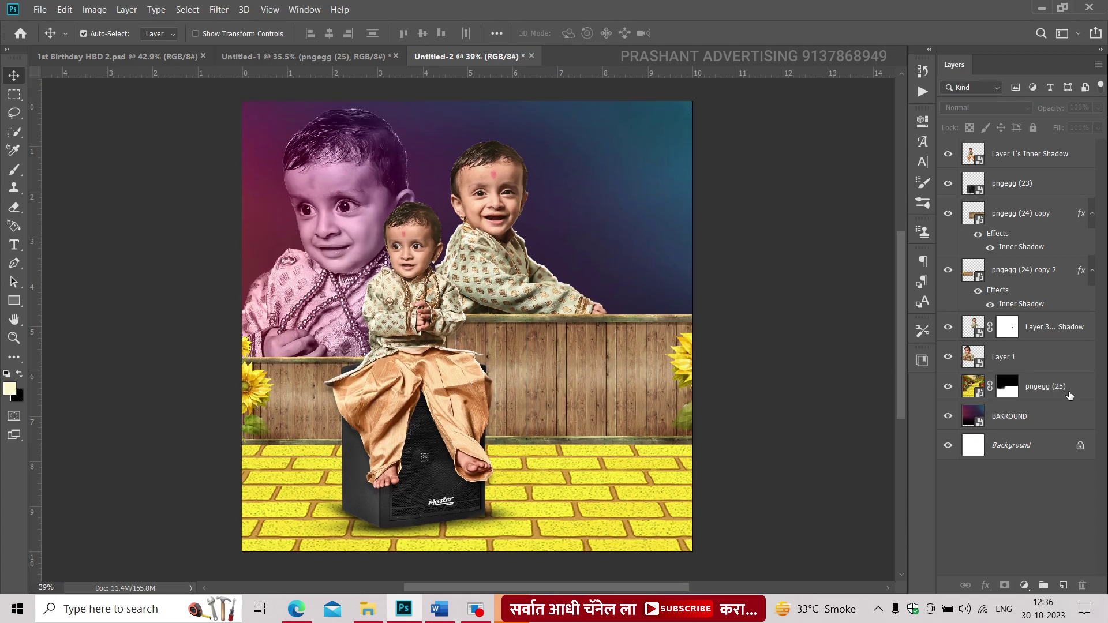
pyautogui.click(1069, 395)
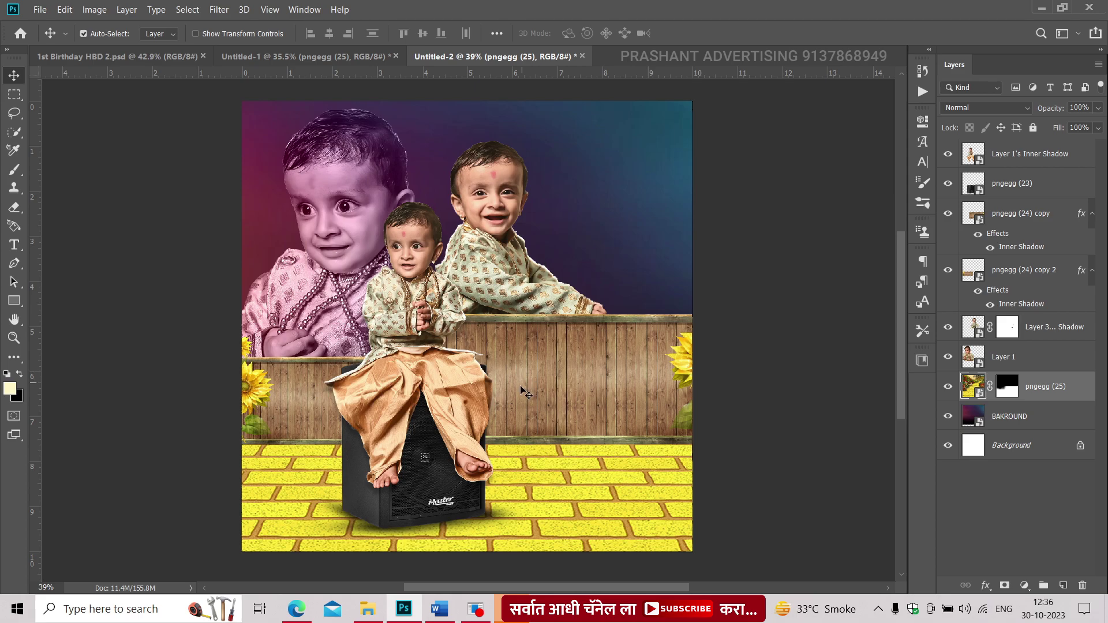
# Step: Put both fence layers into Group 1
pyautogui.scroll(1, 520, 387)
pyautogui.click(714, 386)
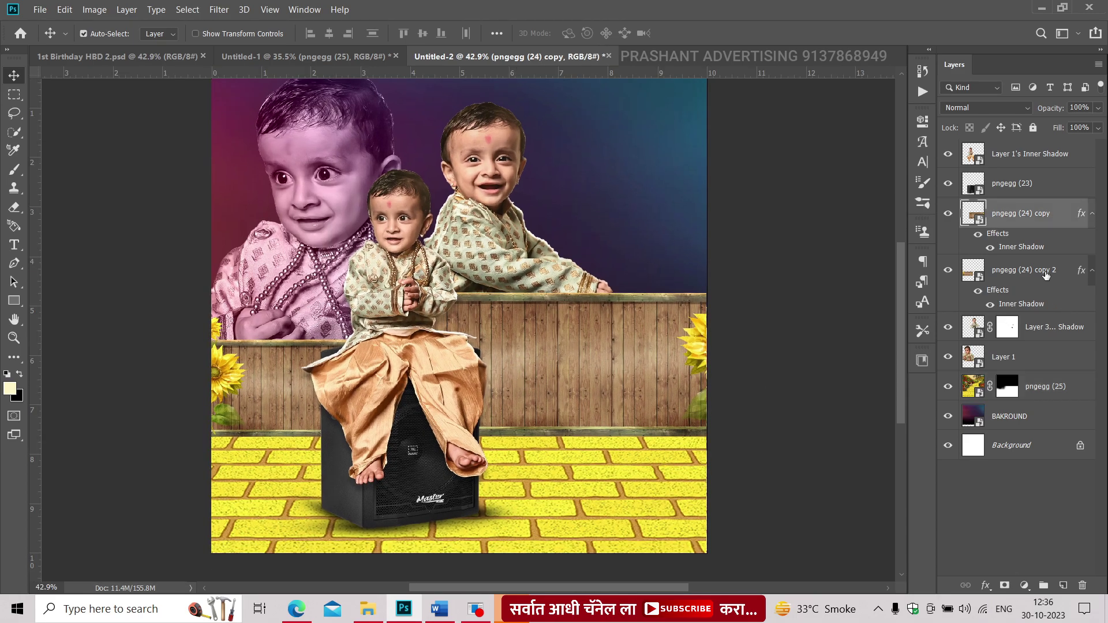
pyautogui.hotkey('ctrl', 'g')
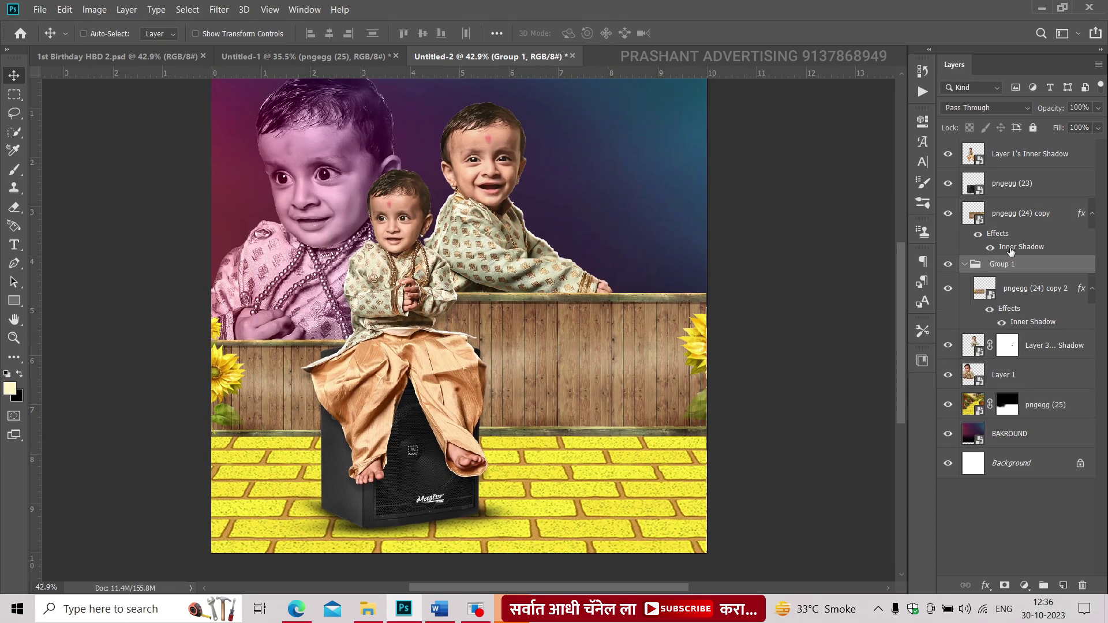
pyautogui.moveTo(1016, 213); pyautogui.dragTo(1005, 271)
pyautogui.click(964, 207)
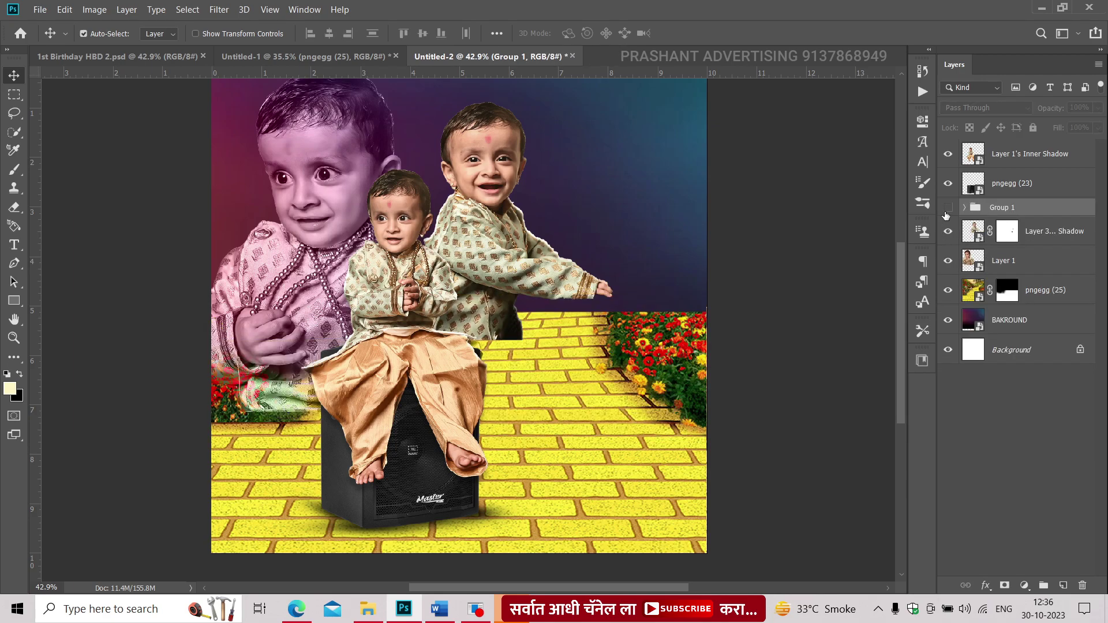
pyautogui.click(947, 211)
# Step: Give Group 1 a soft drop shadow at about one-third opacity, offset slightly downward
pyautogui.doubleClick(565, 467)
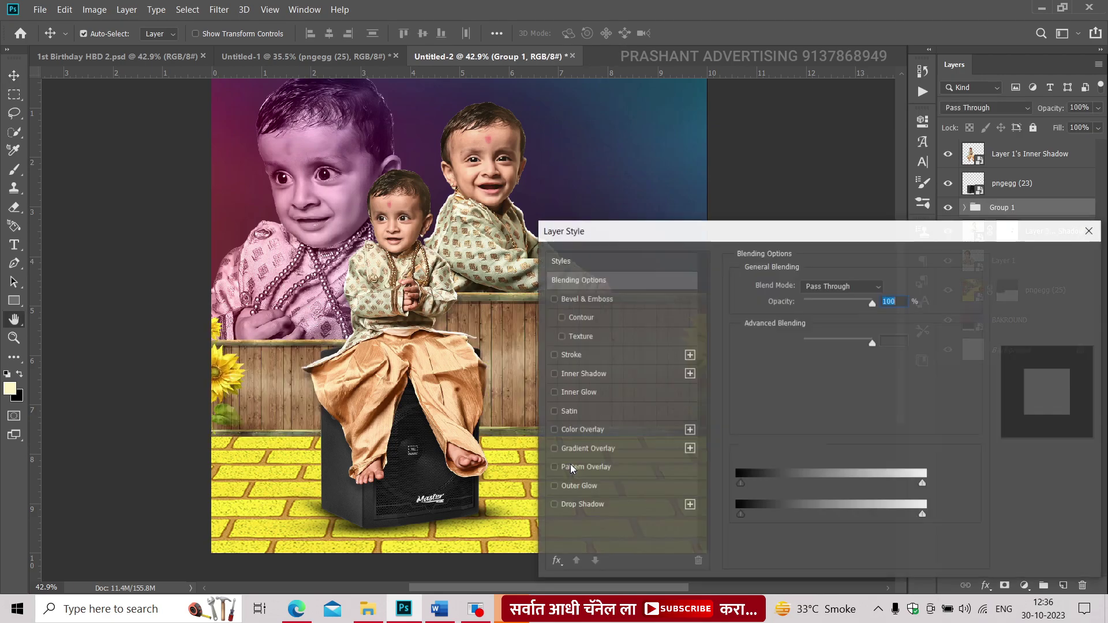
pyautogui.moveTo(523, 463); pyautogui.dragTo(408, 392)
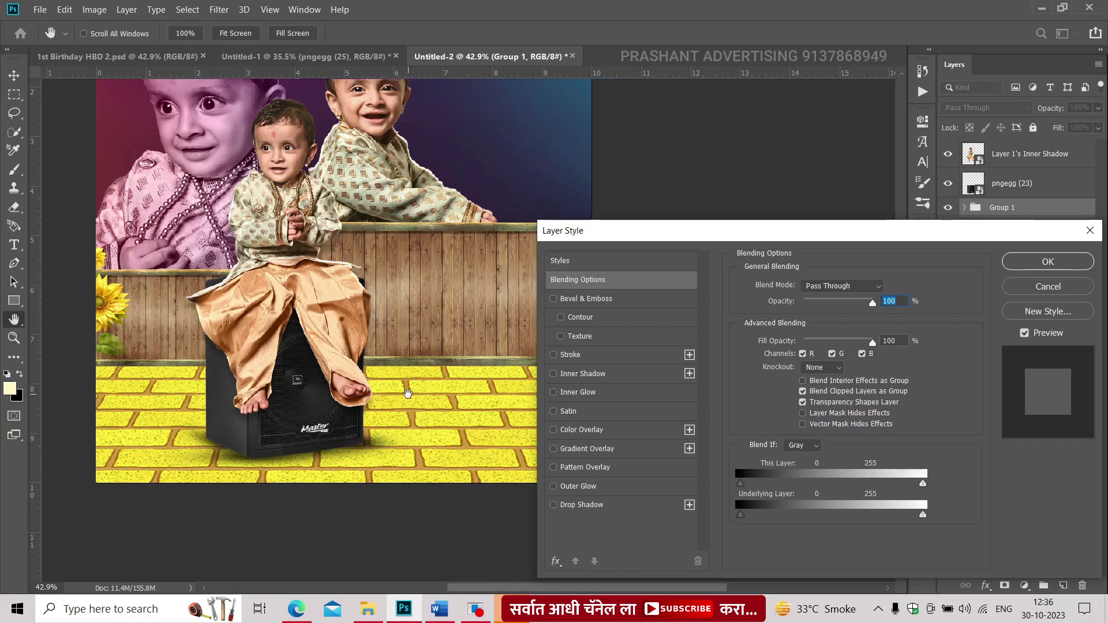
pyautogui.hotkey('ctrl', '+')
pyautogui.hotkey('ctrl', '+')
pyautogui.click(612, 505)
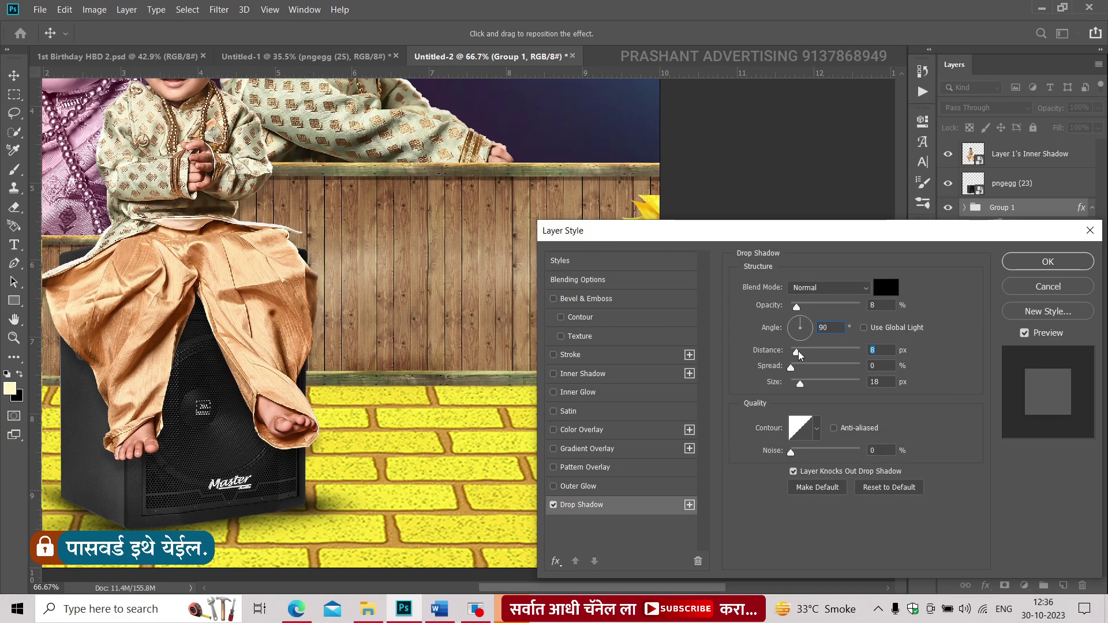
pyautogui.moveTo(831, 308); pyautogui.dragTo(840, 307)
pyautogui.moveTo(800, 352); pyautogui.dragTo(801, 354)
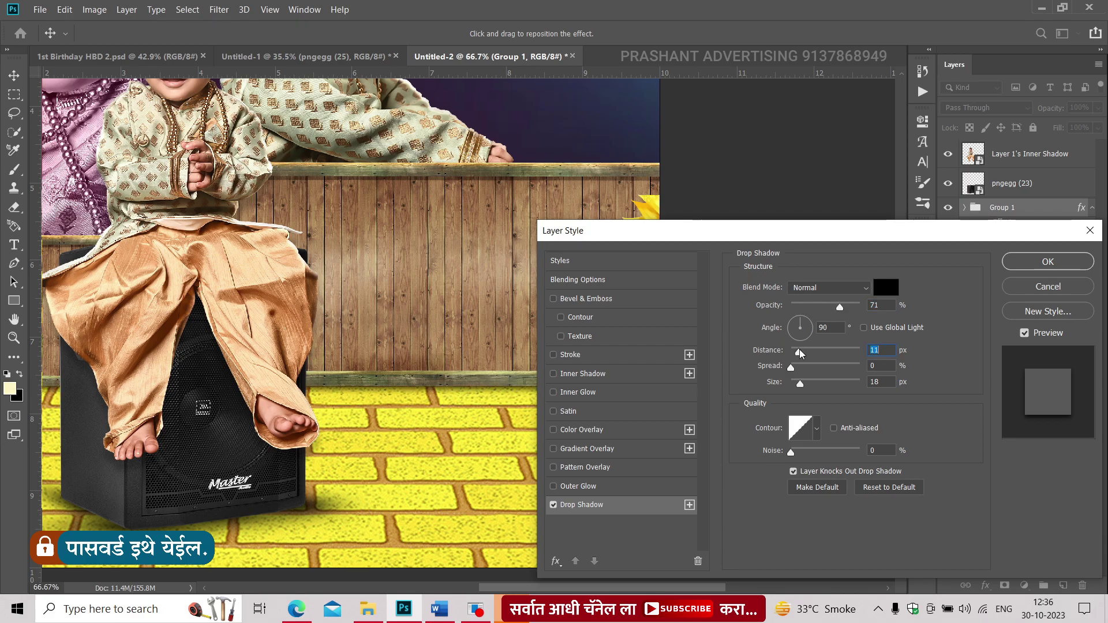
pyautogui.click(786, 384)
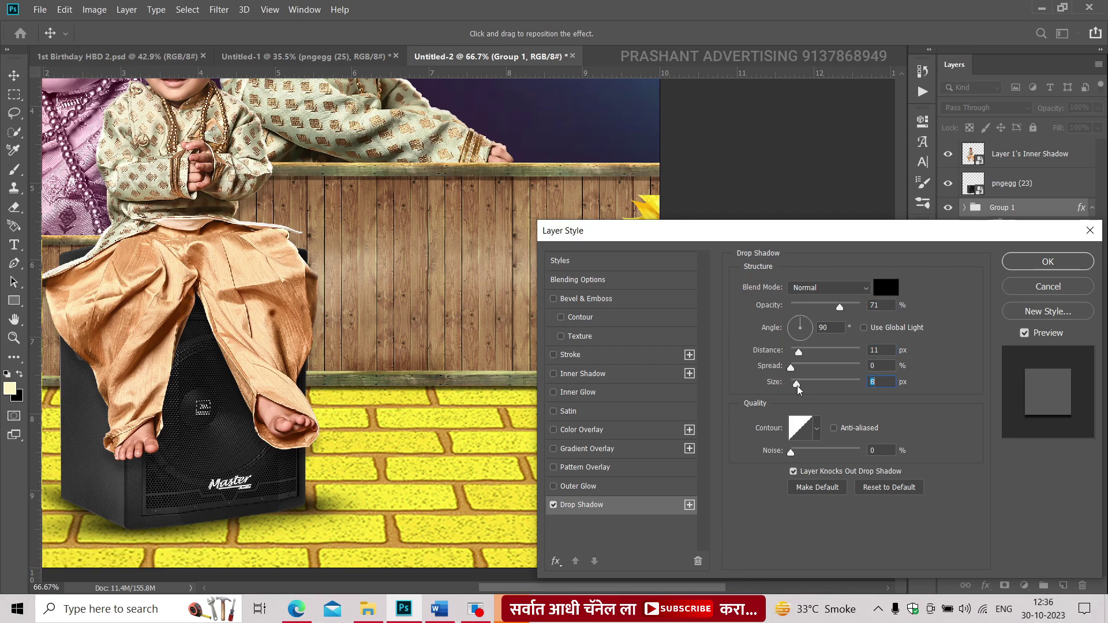
pyautogui.moveTo(820, 307); pyautogui.dragTo(814, 307)
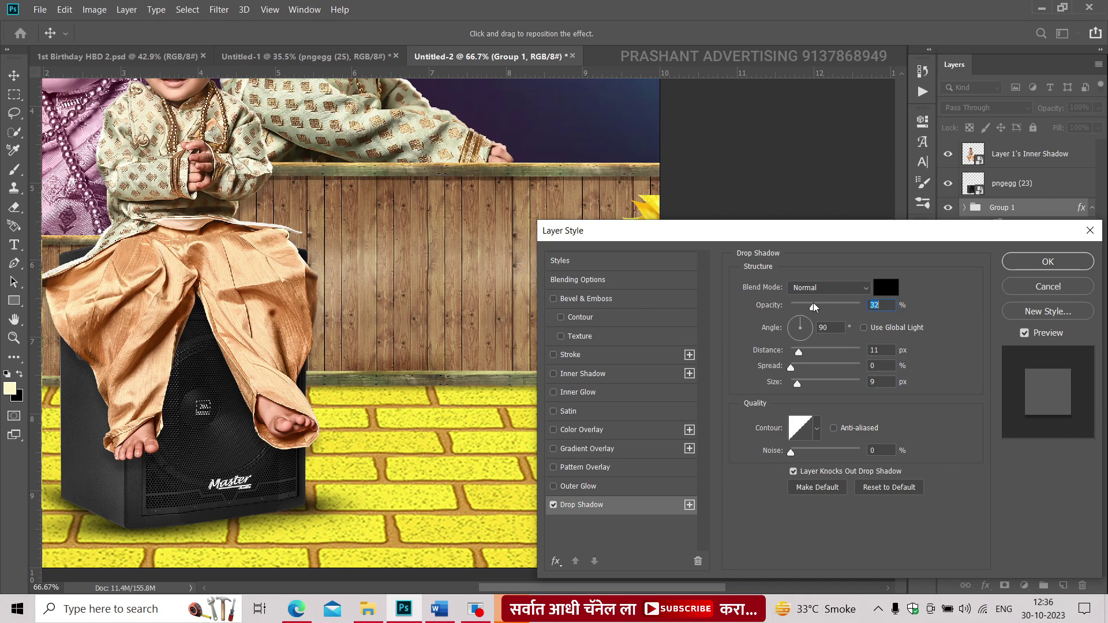
pyautogui.press('Return')
pyautogui.hotkey('ctrl', '0')
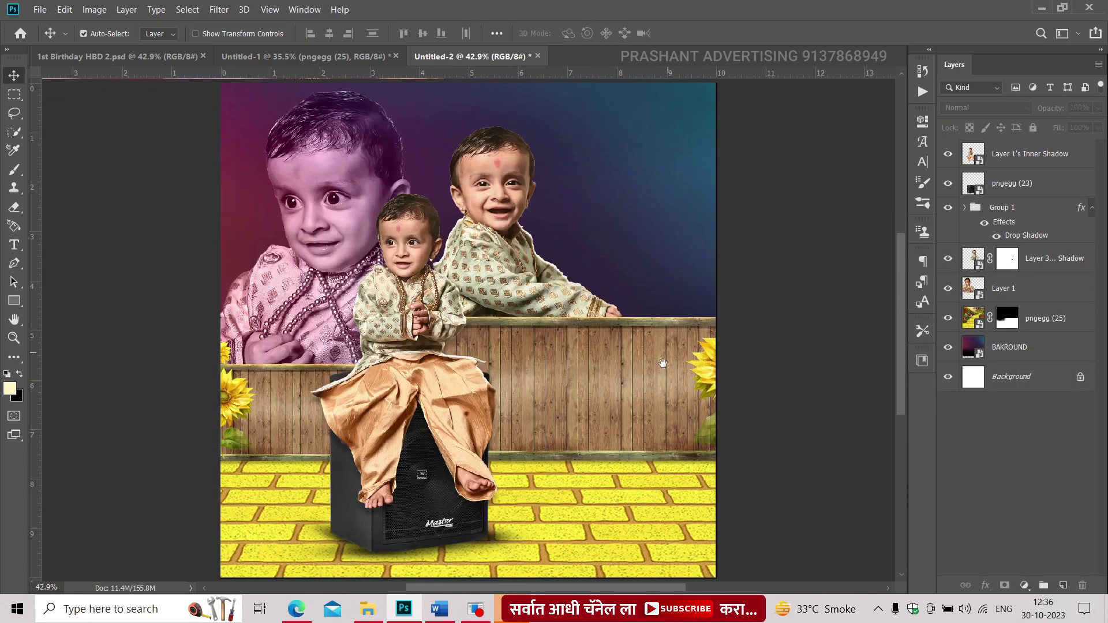
pyautogui.scroll(-2, 663, 364)
pyautogui.scroll(1, 635, 369)
pyautogui.click(1025, 329)
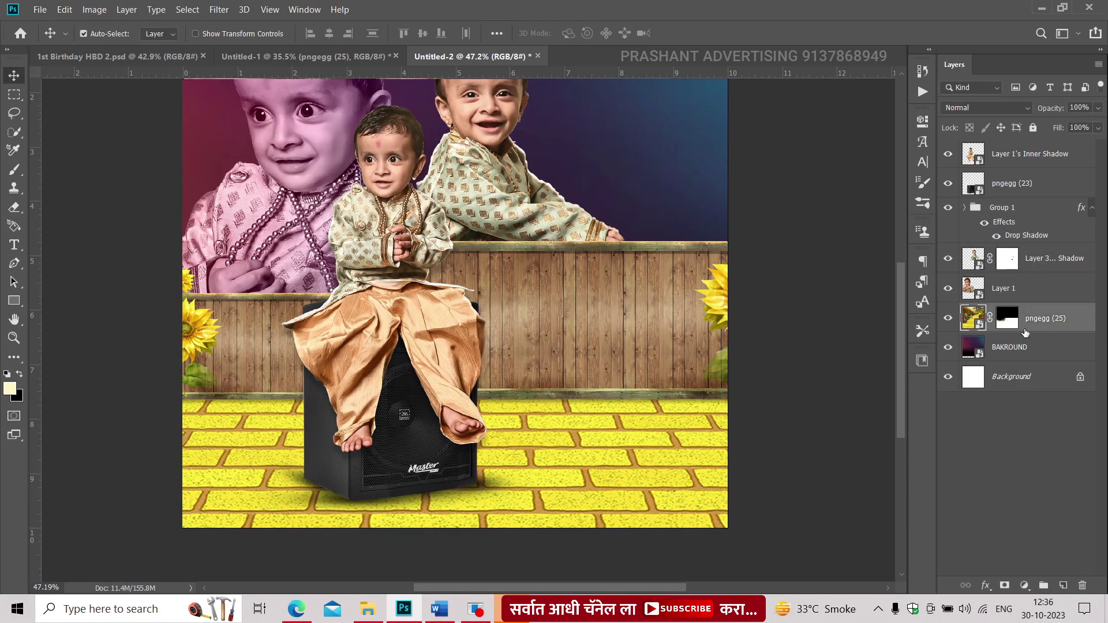
# Step: Draw a dark red rectangle over the lower half of the banner
pyautogui.scroll(-2, 222, 258)
pyautogui.press('u')
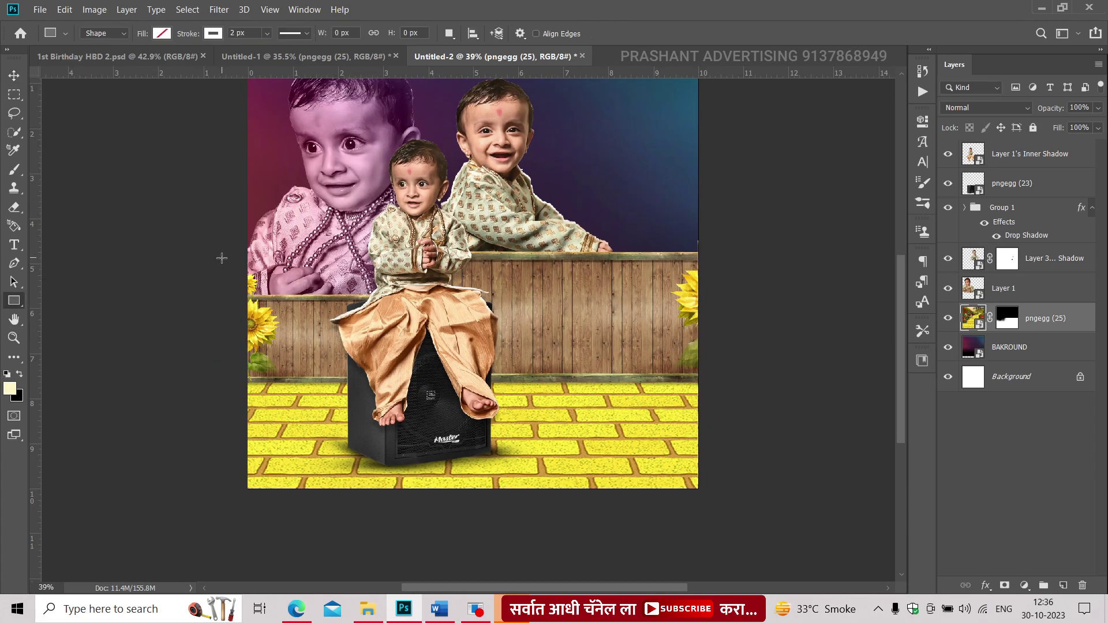
pyautogui.moveTo(204, 216); pyautogui.dragTo(722, 501)
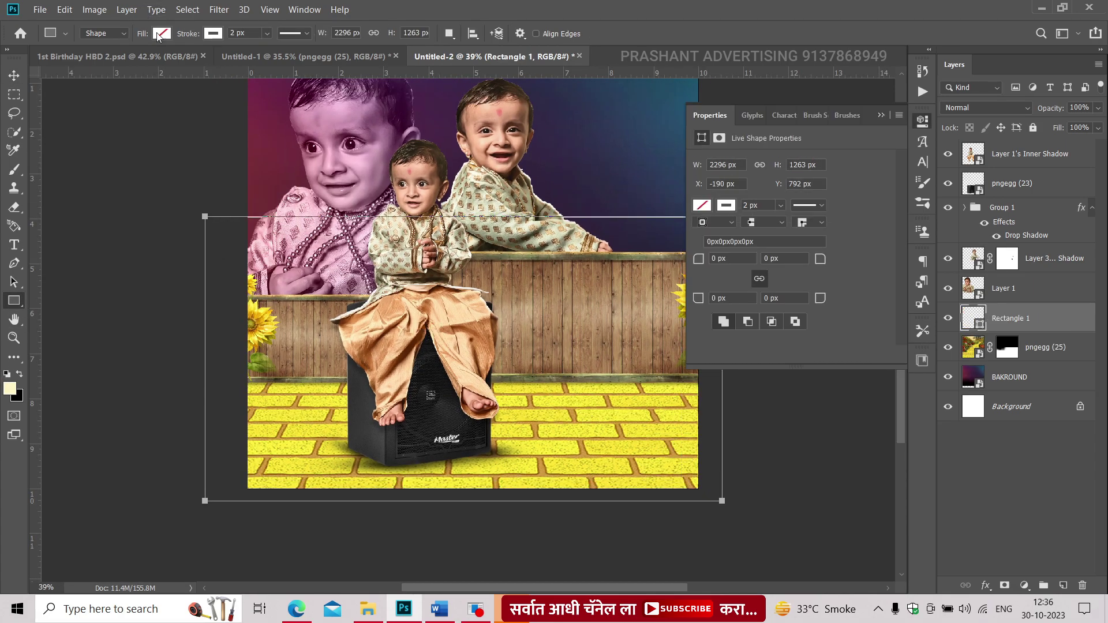
pyautogui.click(161, 34)
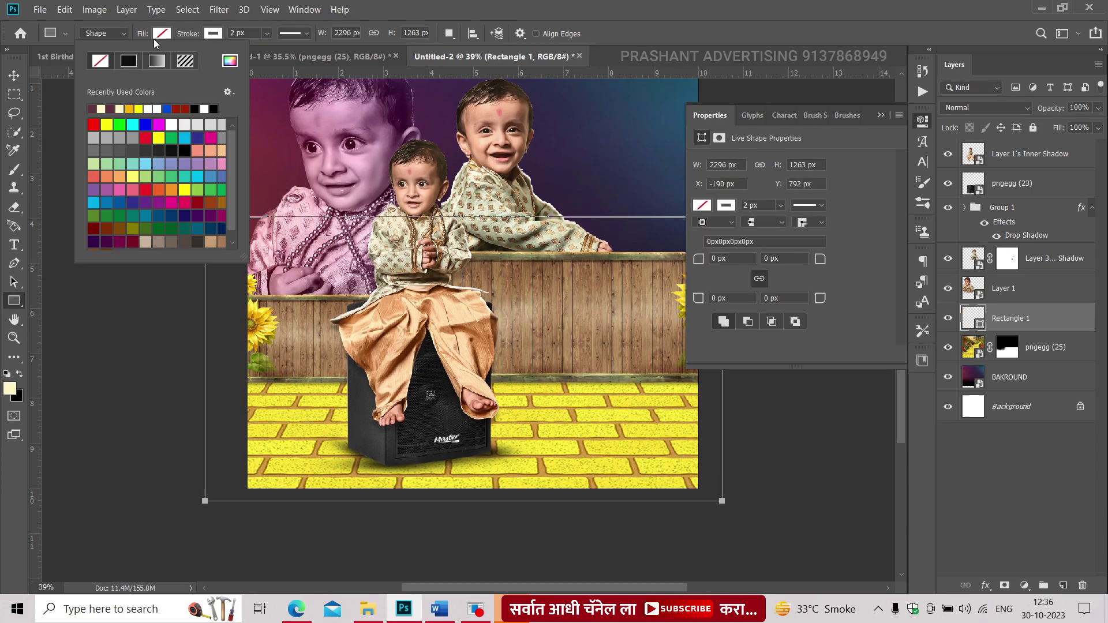
pyautogui.click(14, 75)
# Step: Set the red rectangle to Multiply at 82% opacity and clip it to the floor image
pyautogui.click(881, 115)
pyautogui.click(986, 108)
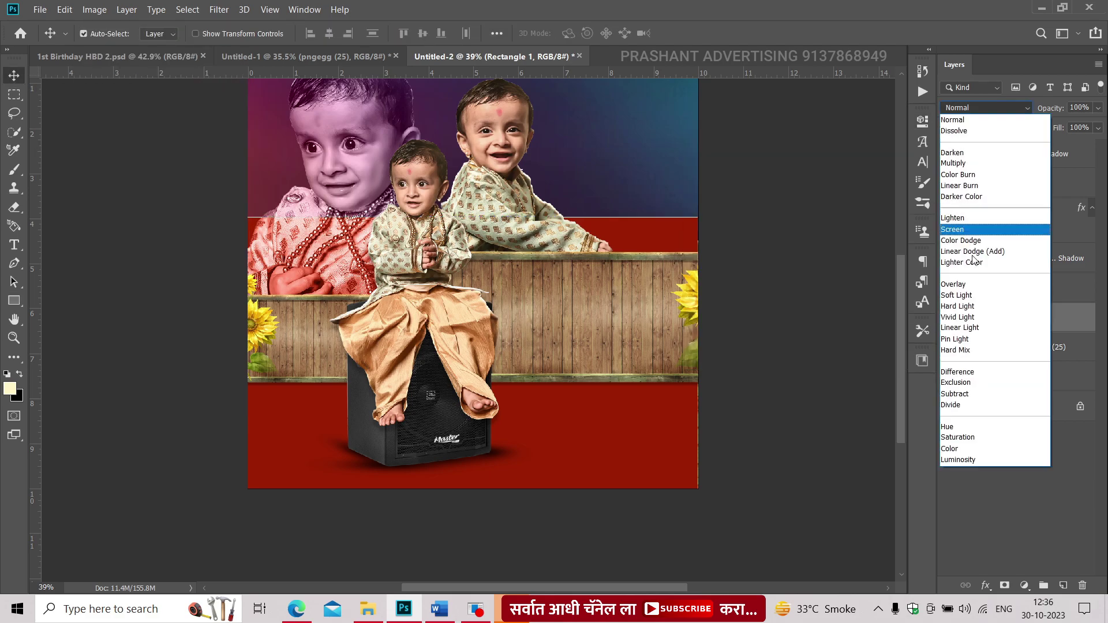
pyautogui.click(954, 164)
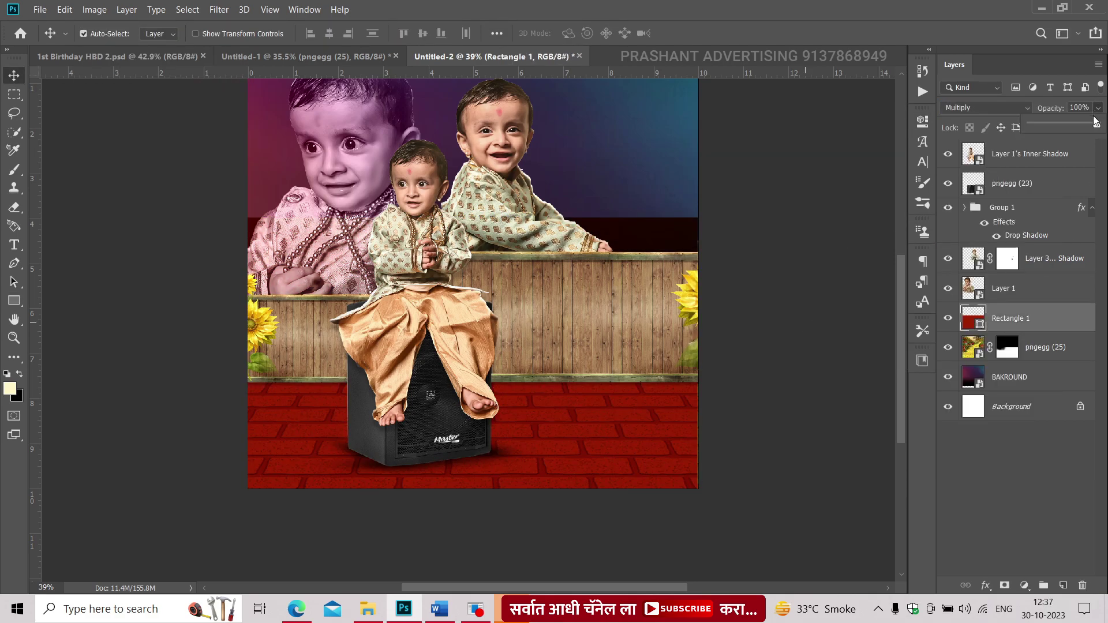
pyautogui.moveTo(1079, 125); pyautogui.dragTo(1085, 127)
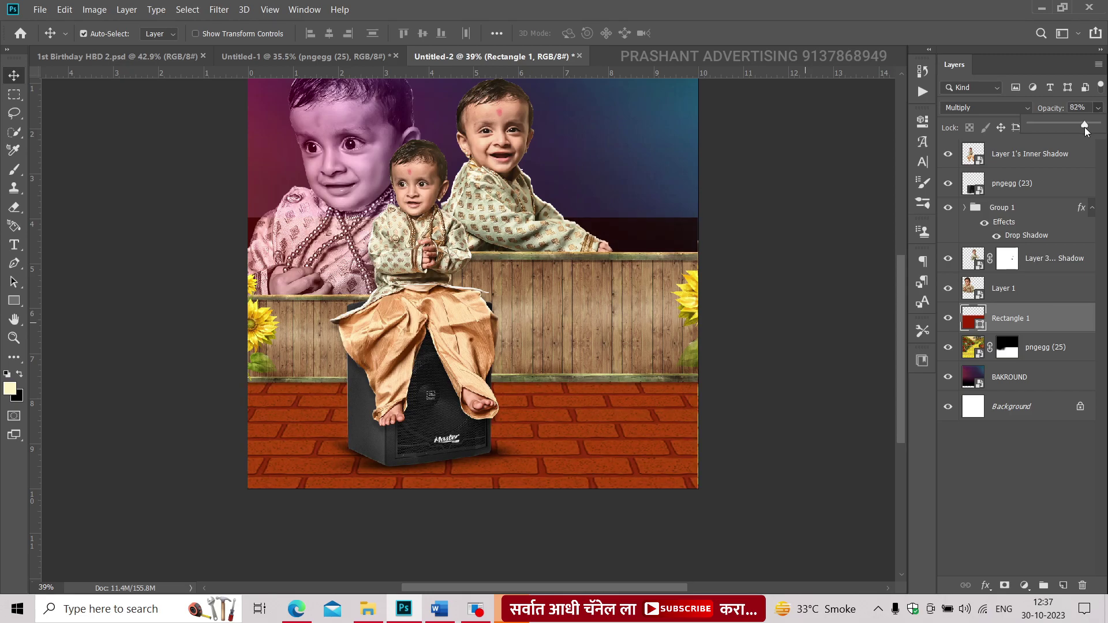
pyautogui.rightClick(1011, 328)
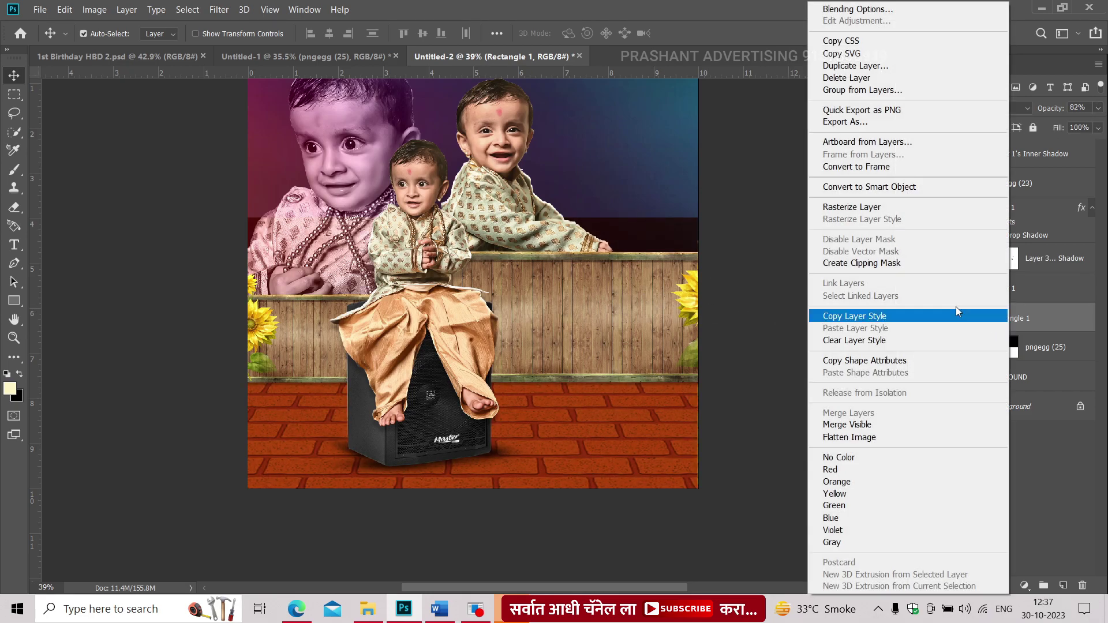
pyautogui.click(956, 265)
# Step: Refit the banner in the window with rulers shown and select the large faded boy layer
pyautogui.moveTo(553, 309); pyautogui.dragTo(605, 347)
pyautogui.hotkey('ctrl', 'r')
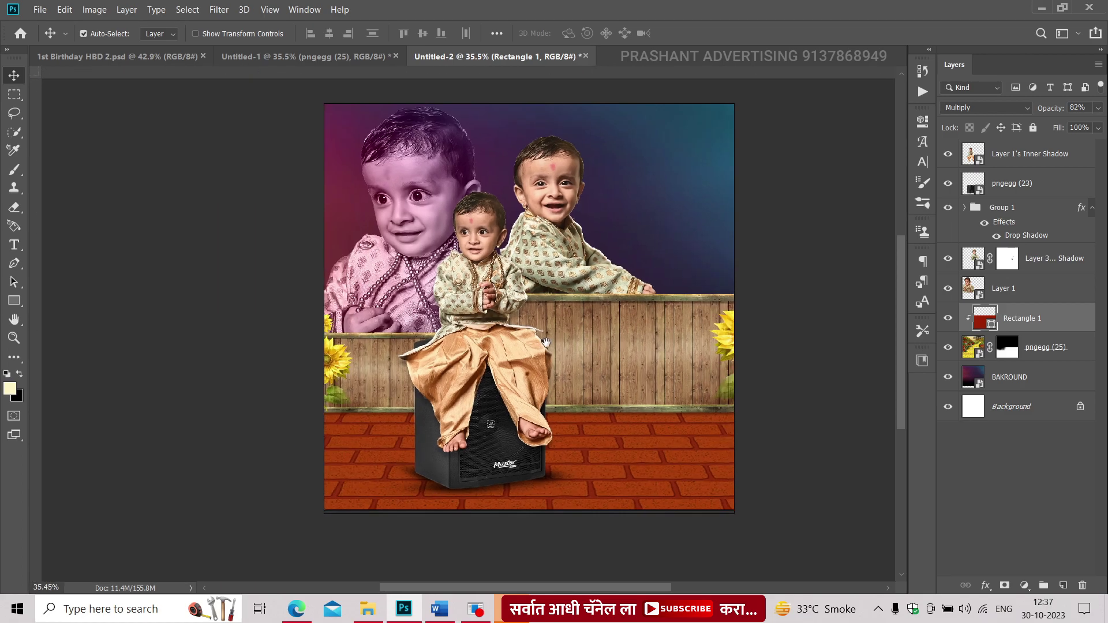
pyautogui.hotkey('ctrl', '0')
pyautogui.click(1016, 288)
# Step: Erase the lower area of Layer 1's mask with a greatly enlarged eraser brush
pyautogui.press('e')
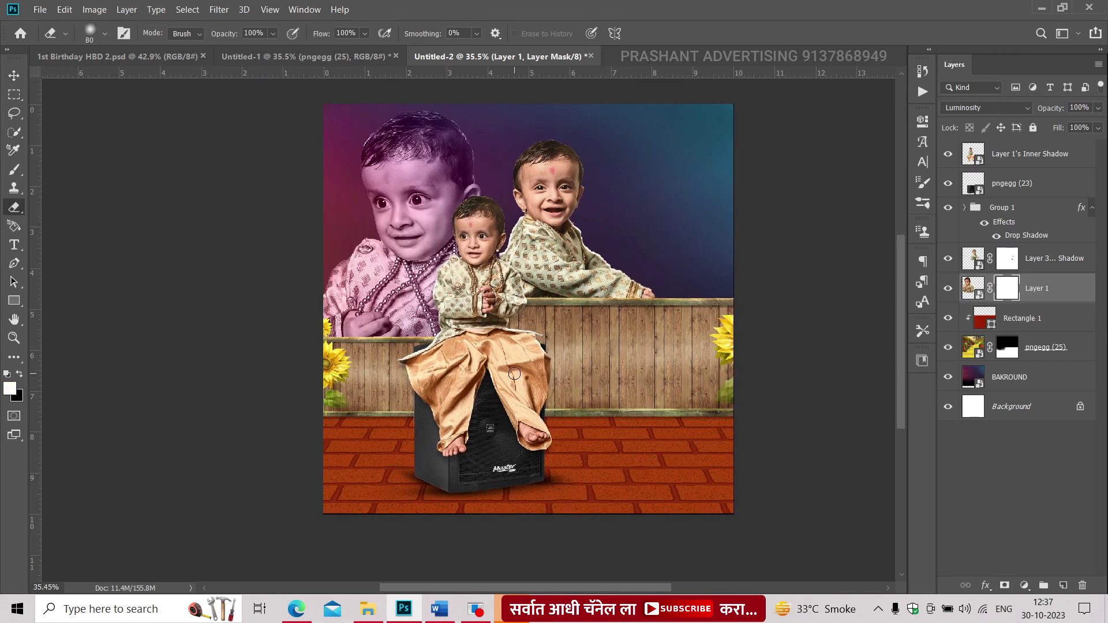
pyautogui.press(']')
pyautogui.press(']')
pyautogui.press(']')
pyautogui.moveTo(387, 438); pyautogui.dragTo(417, 412)
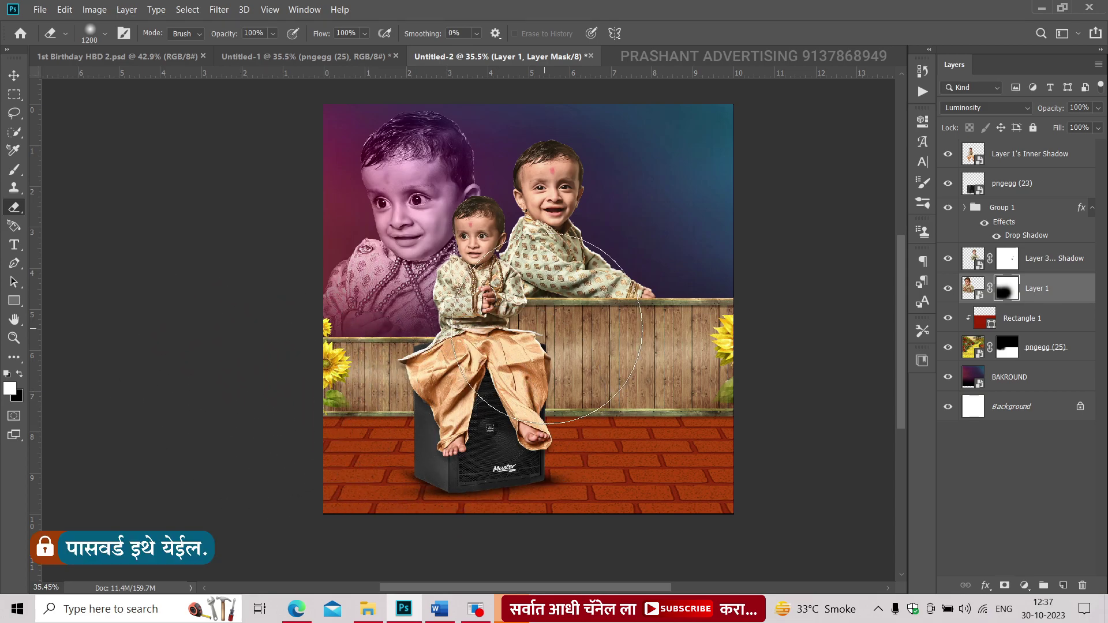
pyautogui.press('v')
pyautogui.scroll(-1, 508, 332)
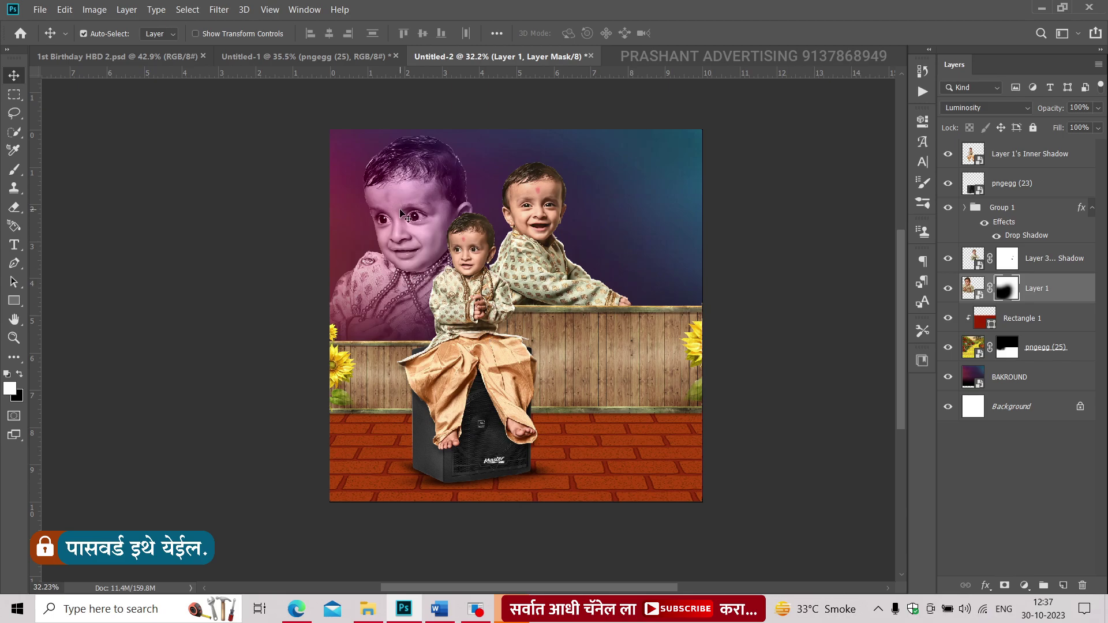
pyautogui.scroll(3, 428, 206)
# Step: Add a new layer and set up a round brush with a strong red colour
pyautogui.click(1064, 585)
pyautogui.press('b')
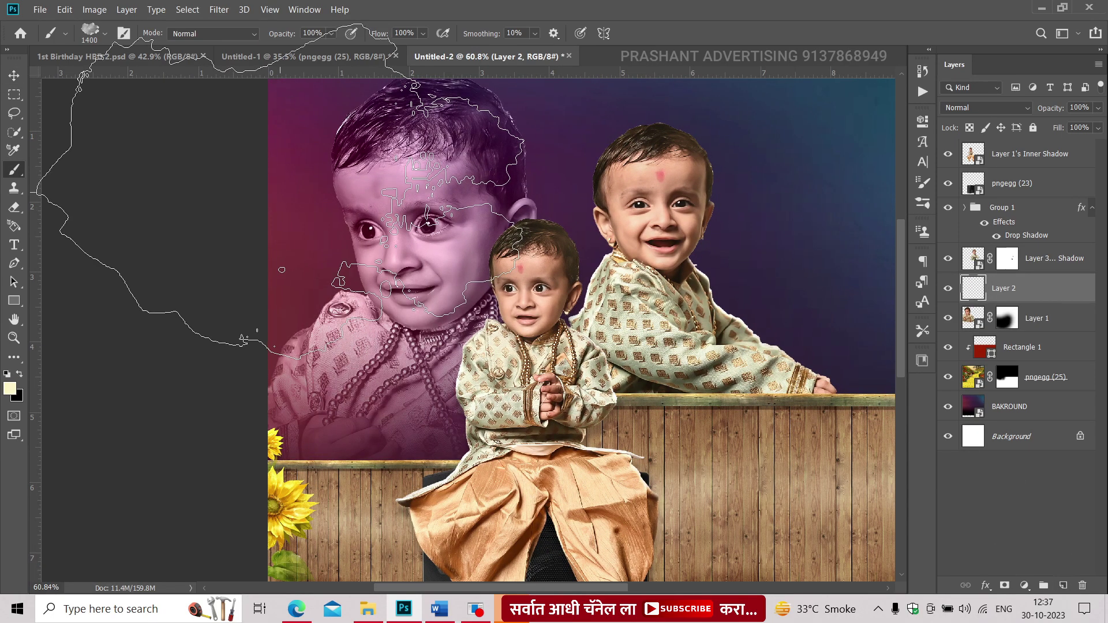
pyautogui.click(95, 29)
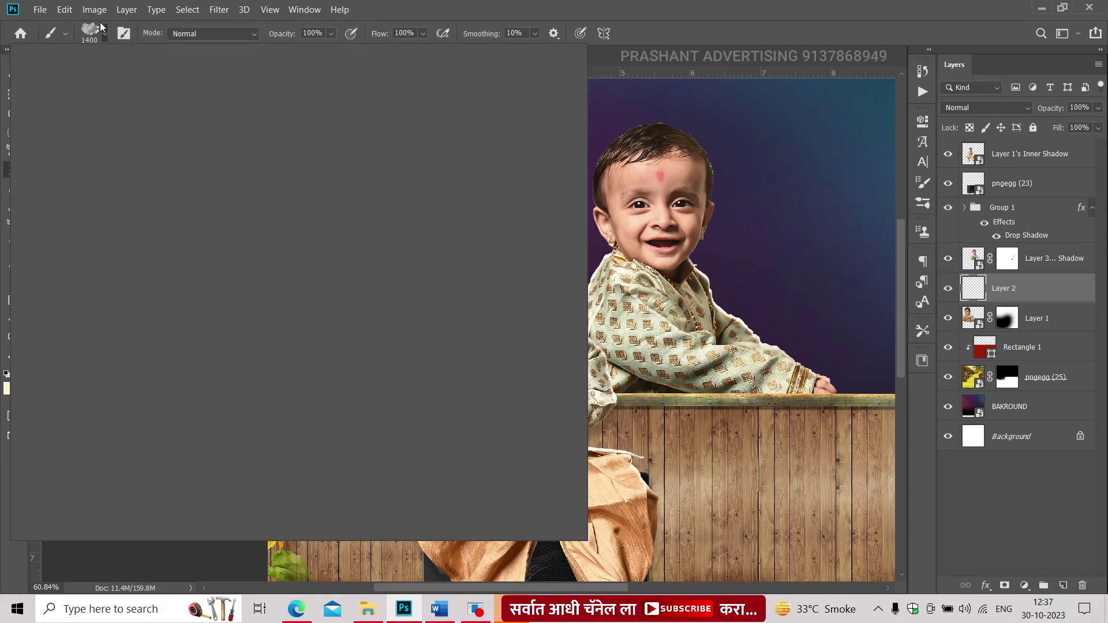
pyautogui.click(449, 13)
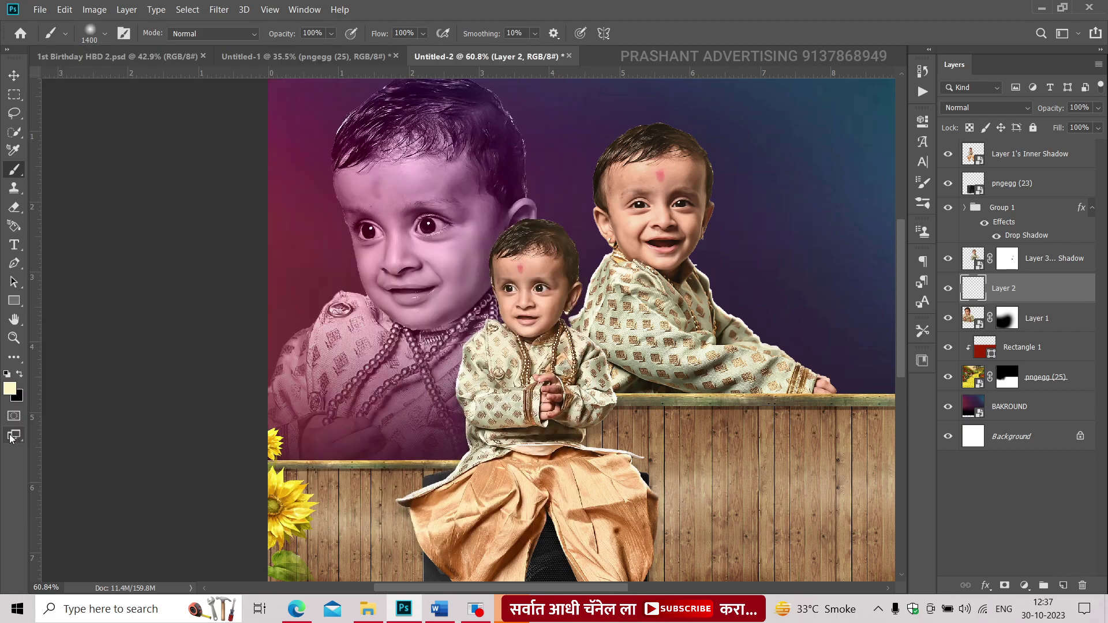
pyautogui.click(10, 390)
pyautogui.click(925, 346)
pyautogui.click(901, 374)
pyautogui.click(1052, 339)
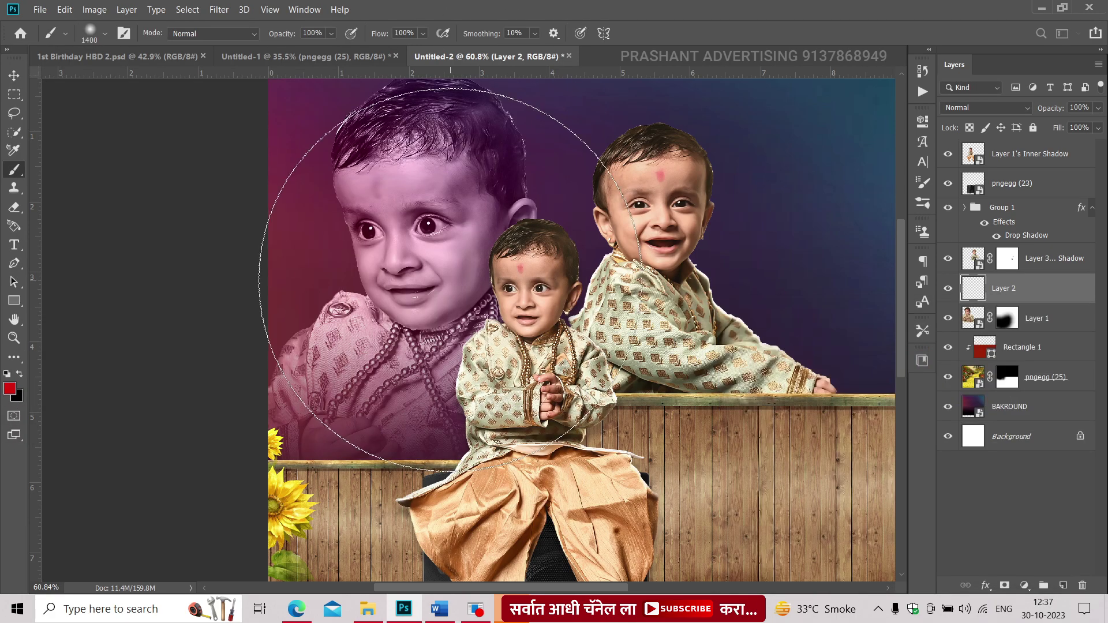
# Step: Shrink the brush to dot size and mark a red tilak on the large boy's forehead
pyautogui.press('[')
pyautogui.press('[')
pyautogui.press('[')
pyautogui.scroll(2, 380, 196)
pyautogui.scroll(1, 386, 199)
pyautogui.press('[')
pyautogui.press('[')
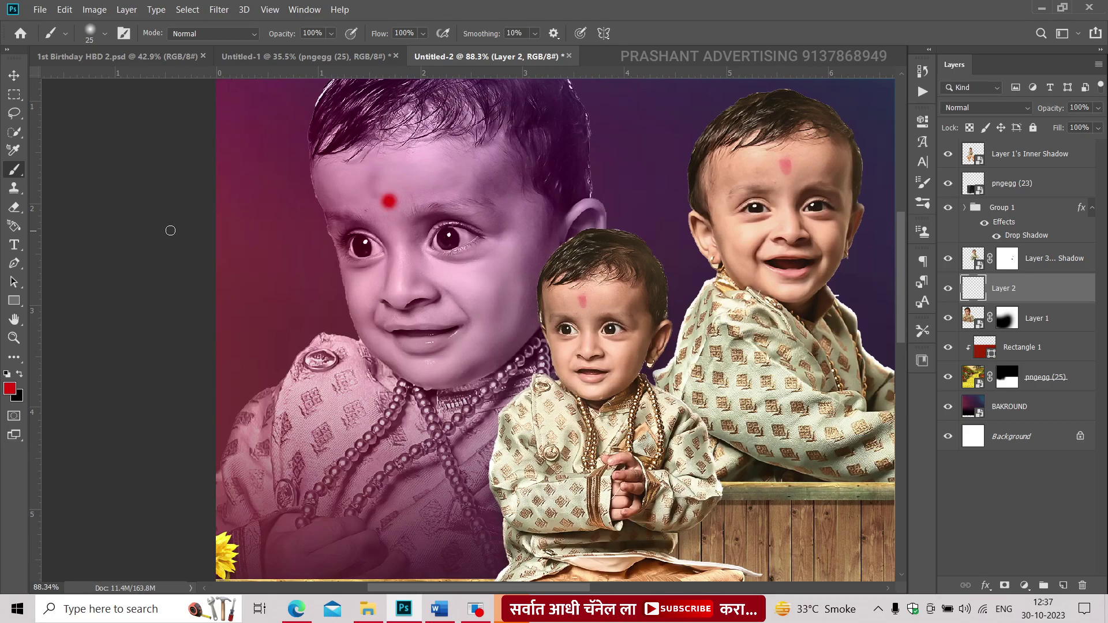
pyautogui.hotkey('ctrl', '0')
pyautogui.press('v')
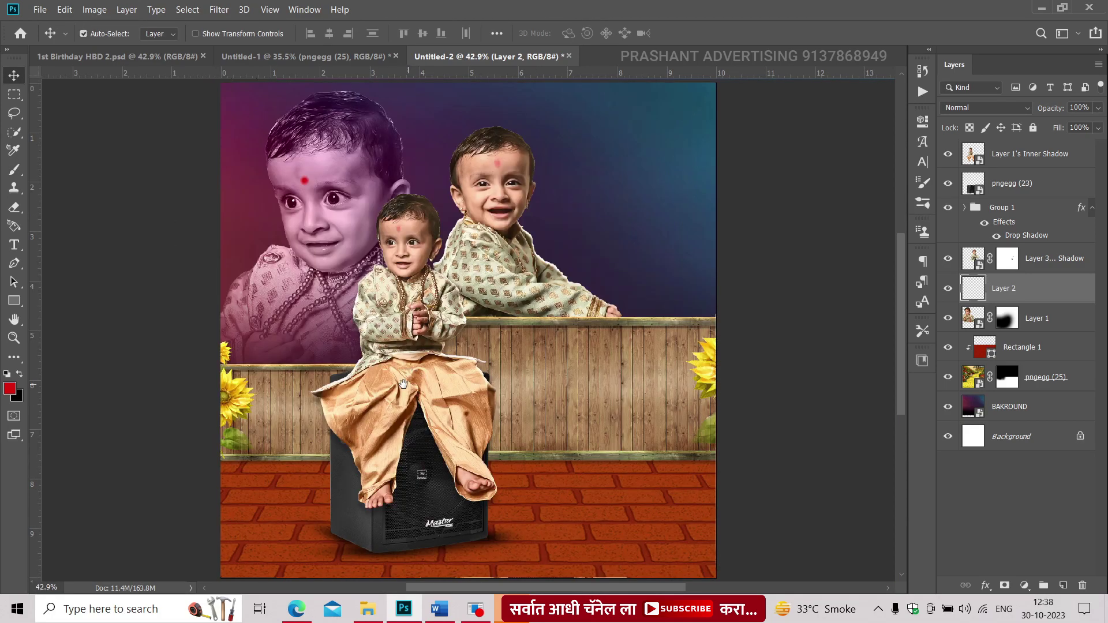
pyautogui.moveTo(403, 384)
pyautogui.mouseDown()
pyautogui.moveTo(374, 376)
pyautogui.moveTo(362, 448)
pyautogui.mouseUp()
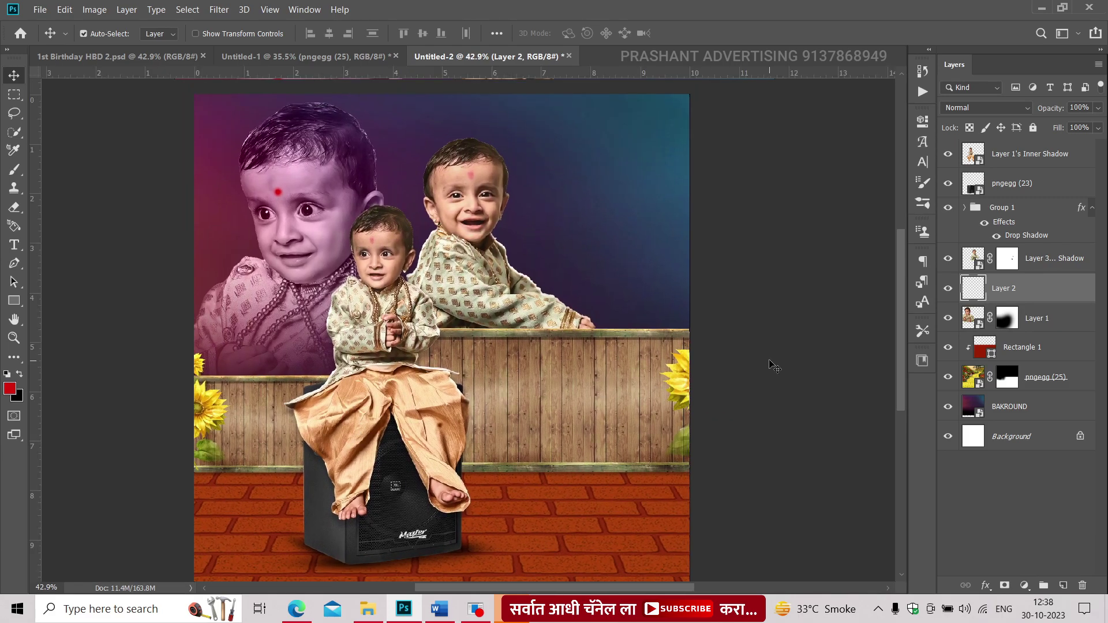
pyautogui.click(773, 365)
# Step: Type the name दक्ष above the boys and enlarge it about three times
pyautogui.press('t')
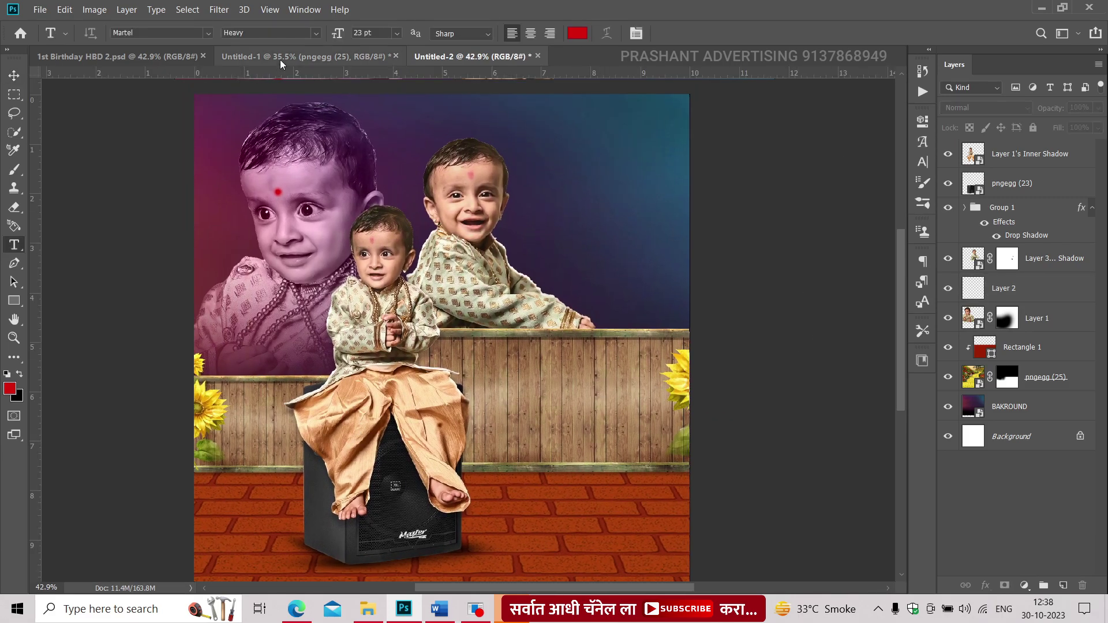
pyautogui.click(248, 56)
pyautogui.press('v')
pyautogui.hotkey('ctrl', 'Tab')
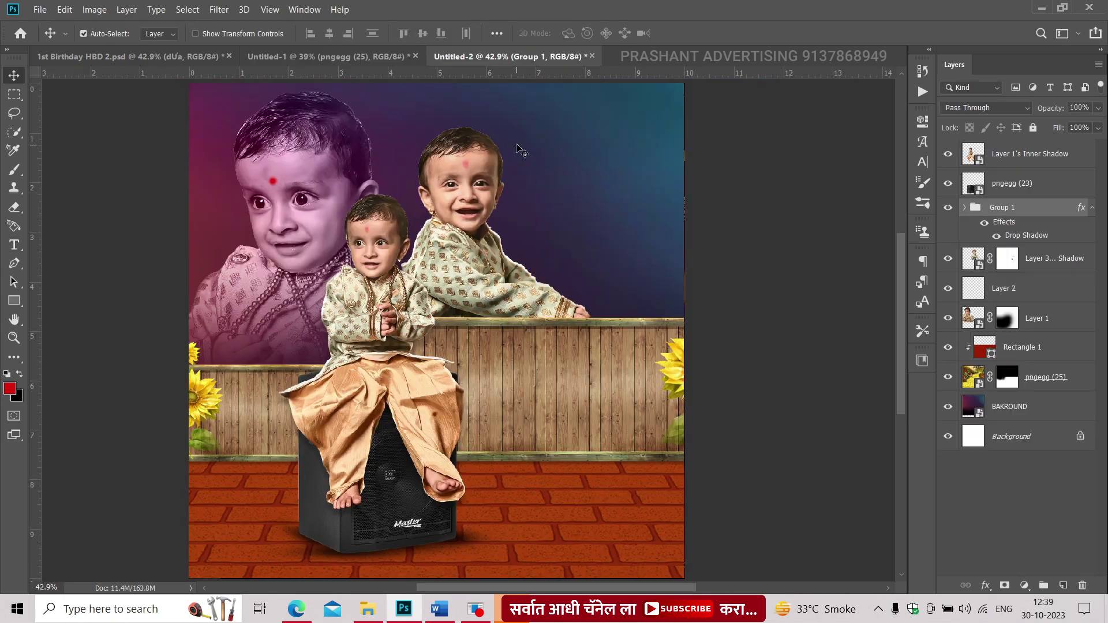
pyautogui.press('t')
pyautogui.click(517, 143)
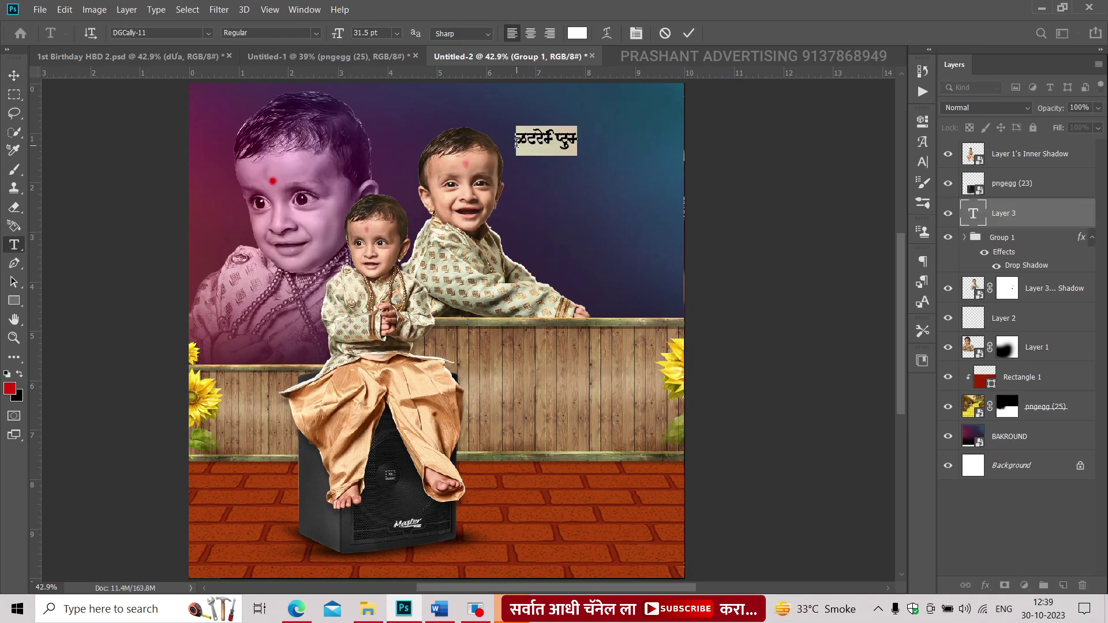
pyautogui.write('ha')
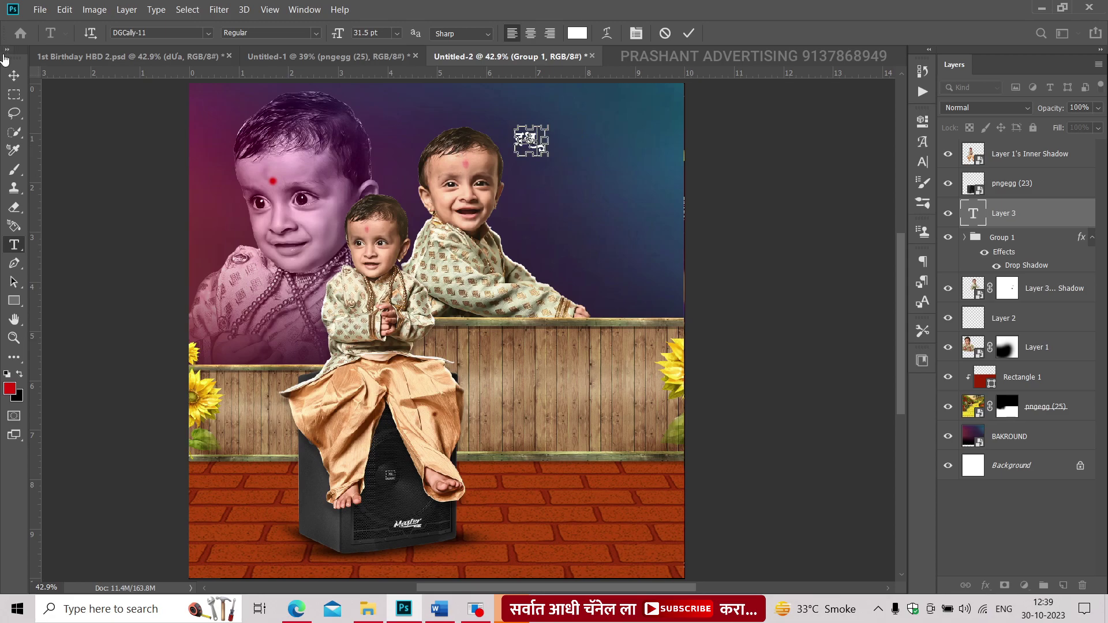
pyautogui.hotkey('ctrl', 'Return')
pyautogui.hotkey('ctrl', 't')
pyautogui.moveTo(549, 156)
pyautogui.mouseDown()
pyautogui.moveTo(623, 193)
pyautogui.moveTo(640, 228)
pyautogui.mouseUp()
pyautogui.press('Return')
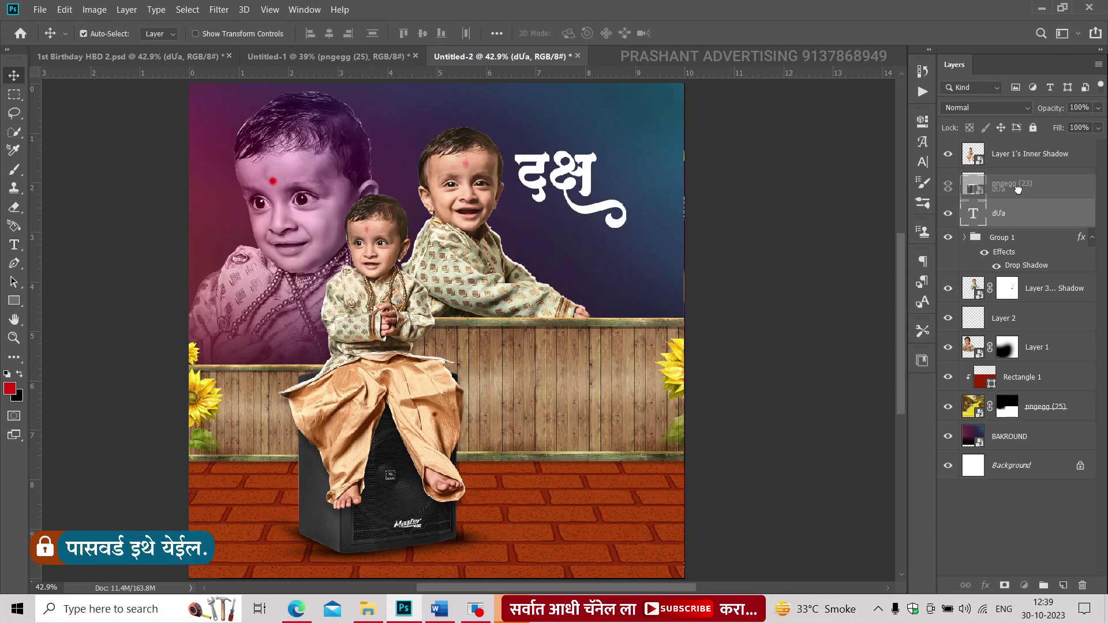
# Step: Bring the name layer to the top and move it onto the wooden fence
pyautogui.hotkey('ctrl', 'shift', ']')
pyautogui.moveTo(520, 153)
pyautogui.mouseDown()
pyautogui.moveTo(487, 359)
pyautogui.moveTo(456, 325)
pyautogui.mouseUp()
pyautogui.hotkey('ctrl', 't')
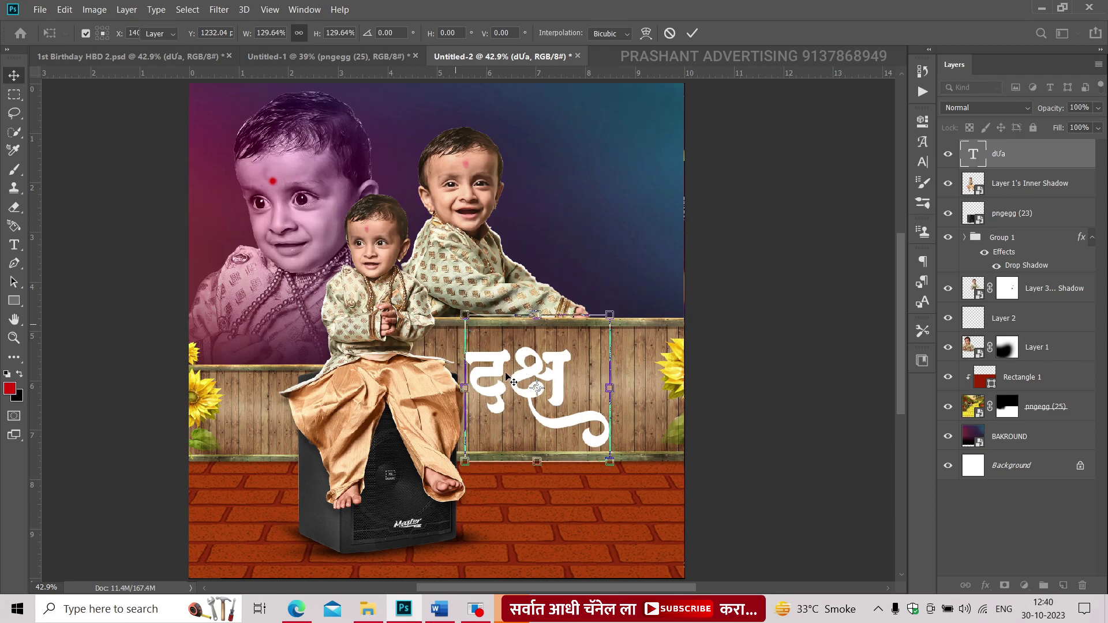
pyautogui.press('Return')
pyautogui.moveTo(490, 395); pyautogui.dragTo(505, 397)
pyautogui.scroll(2, 747, 485)
pyautogui.scroll(2, 747, 485)
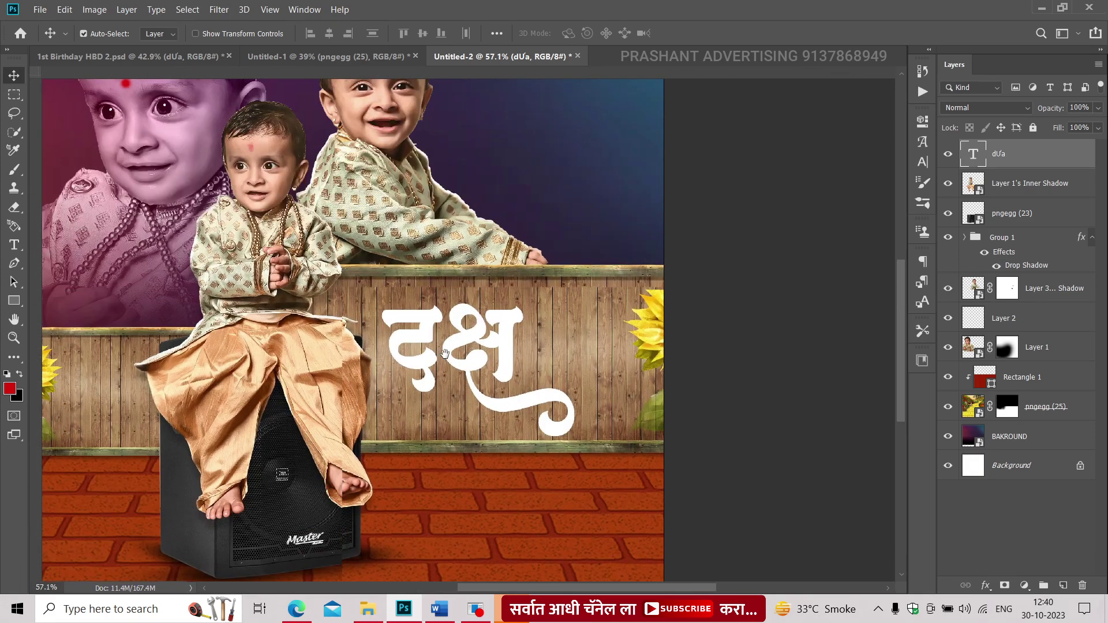
pyautogui.scroll(1, 748, 485)
# Step: Place the Exposure 2 grunge texture, clip it to दक्ष, and position it over the lettering
pyautogui.moveTo(156, 13); pyautogui.dragTo(552, 218)
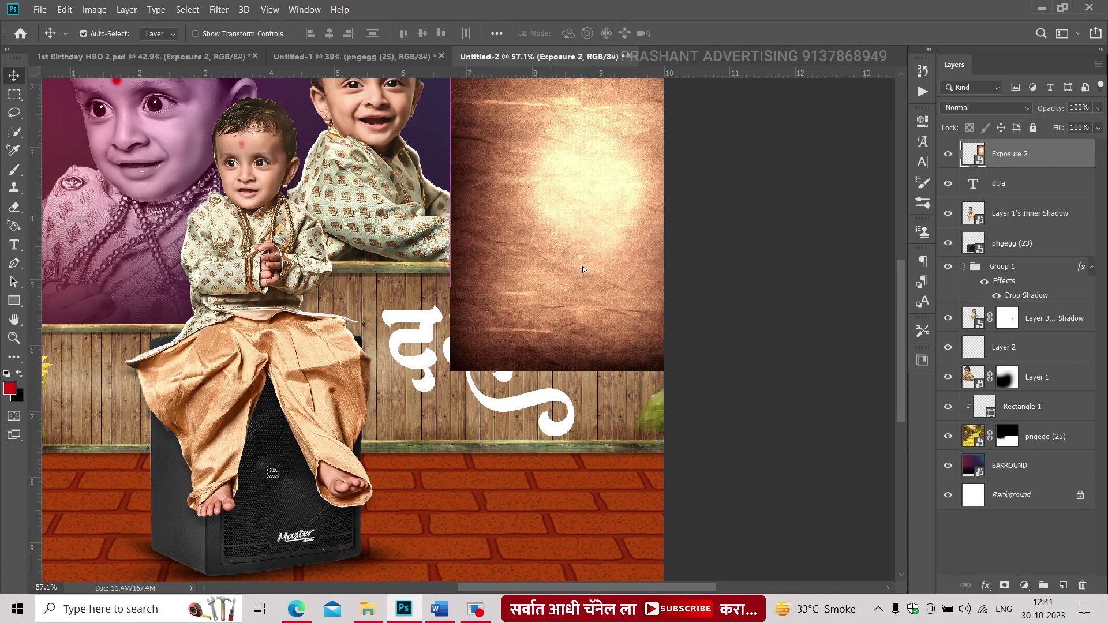
pyautogui.press('Return')
pyautogui.rightClick(1045, 194)
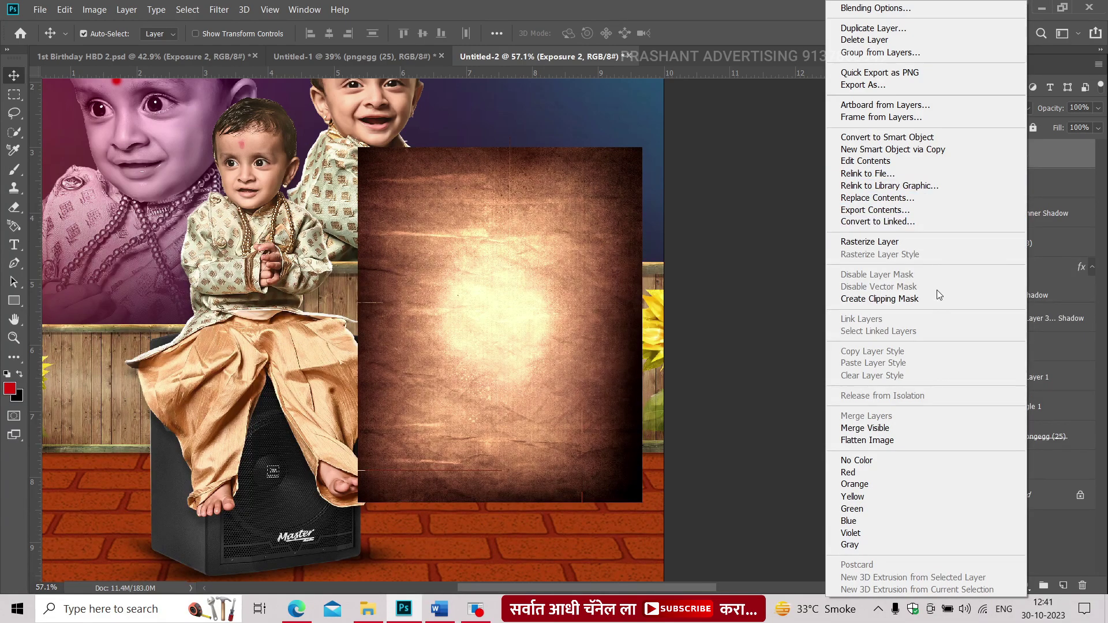
pyautogui.click(951, 292)
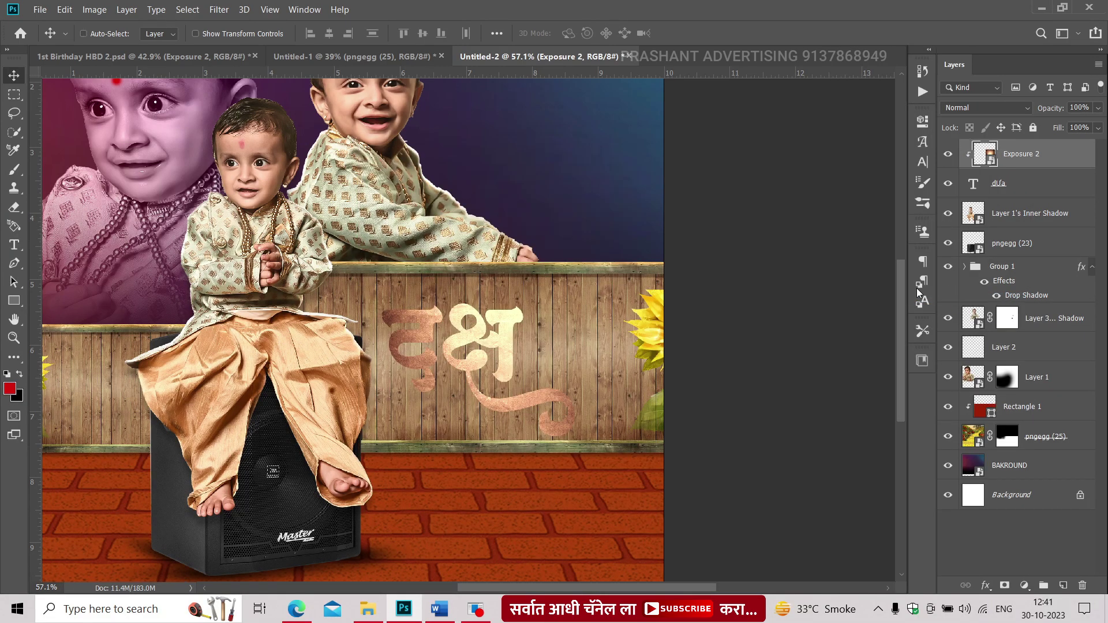
pyautogui.hotkey('ctrl', 't')
pyautogui.moveTo(470, 477); pyautogui.dragTo(446, 504)
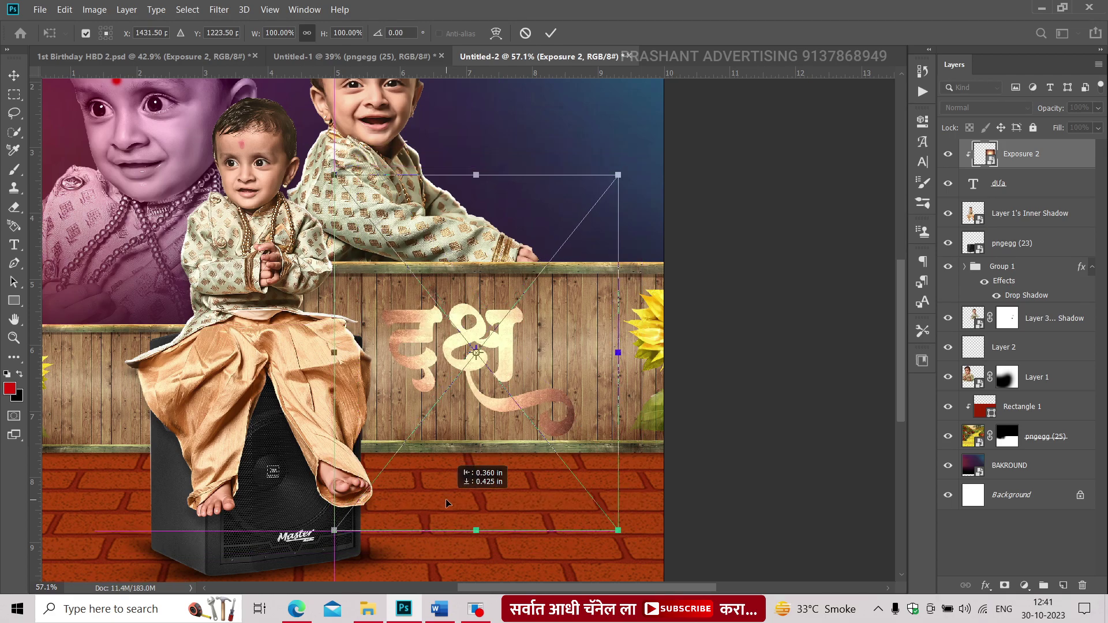
pyautogui.press('Return')
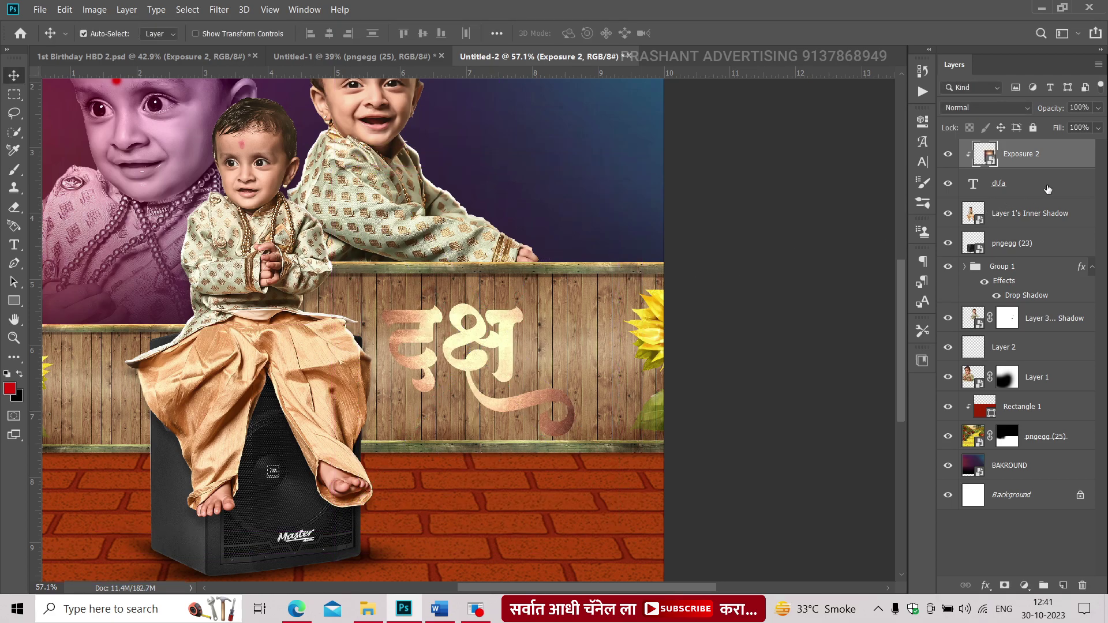
pyautogui.click(1048, 189)
# Step: Apply Bevel & Emboss with Texture, Drop Shadow and Inner Shadow to the दक्ष text layer
pyautogui.doubleClick(1040, 191)
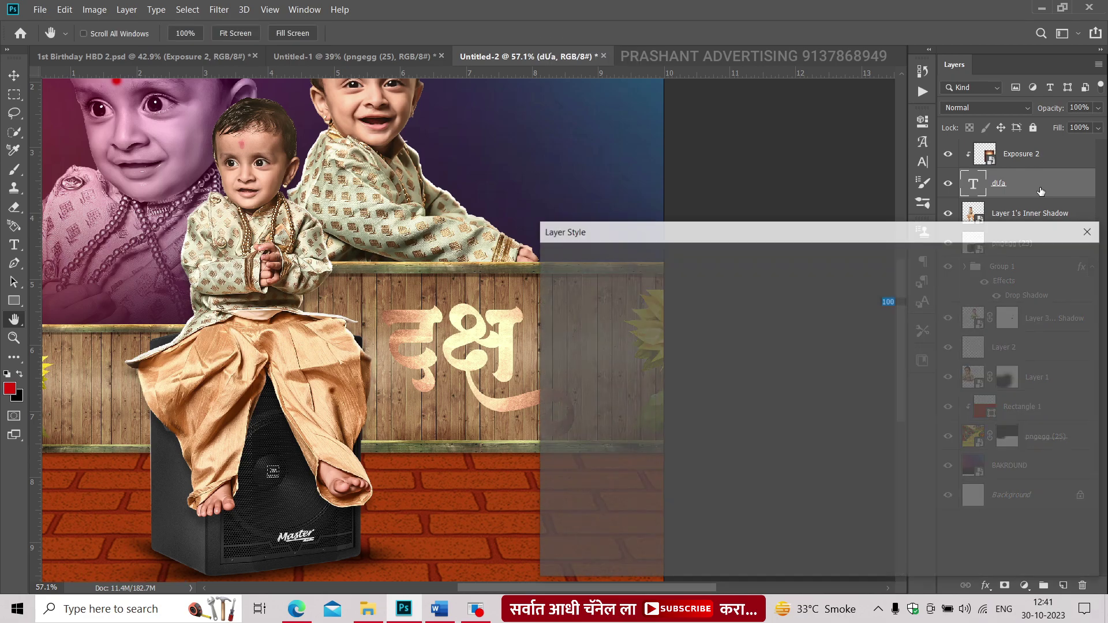
pyautogui.moveTo(816, 234); pyautogui.dragTo(872, 184)
pyautogui.click(656, 250)
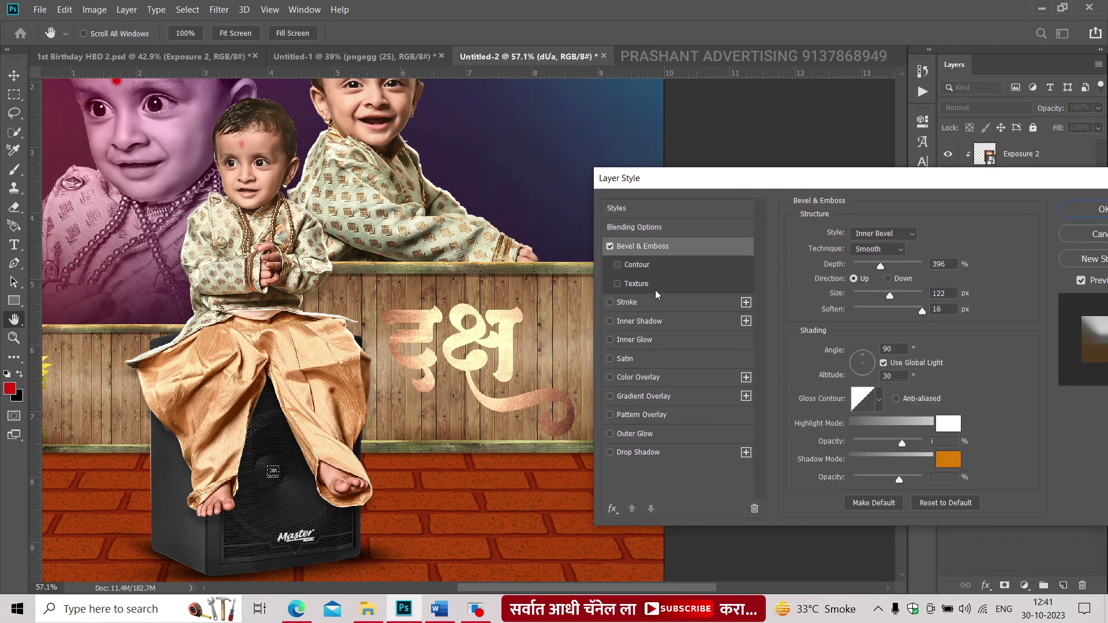
pyautogui.click(657, 283)
pyautogui.click(658, 455)
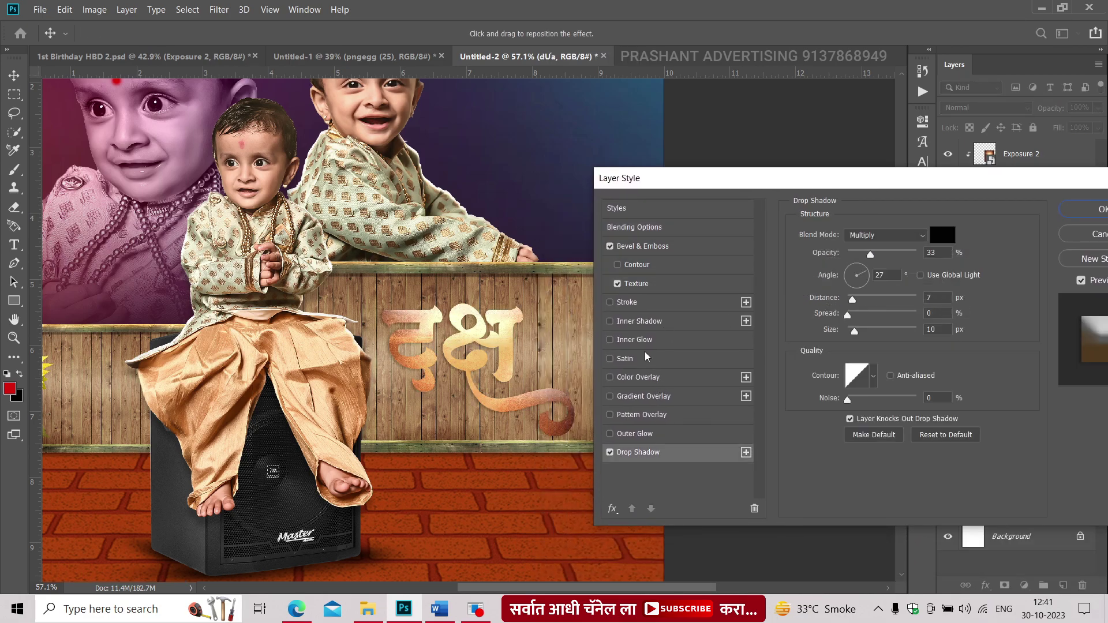
pyautogui.click(639, 324)
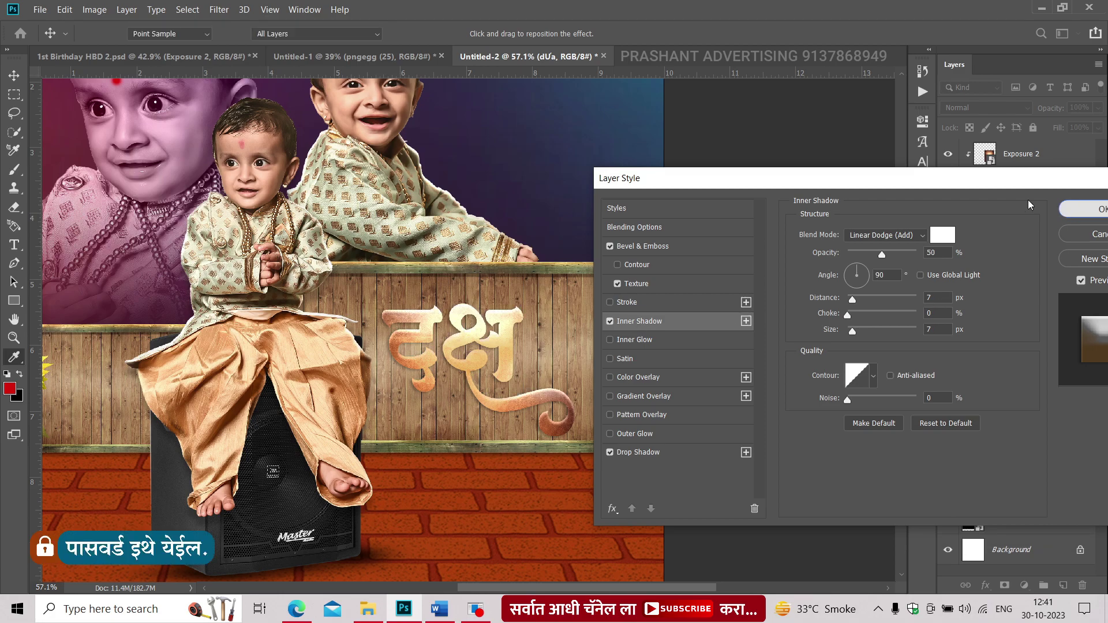
pyautogui.press('Return')
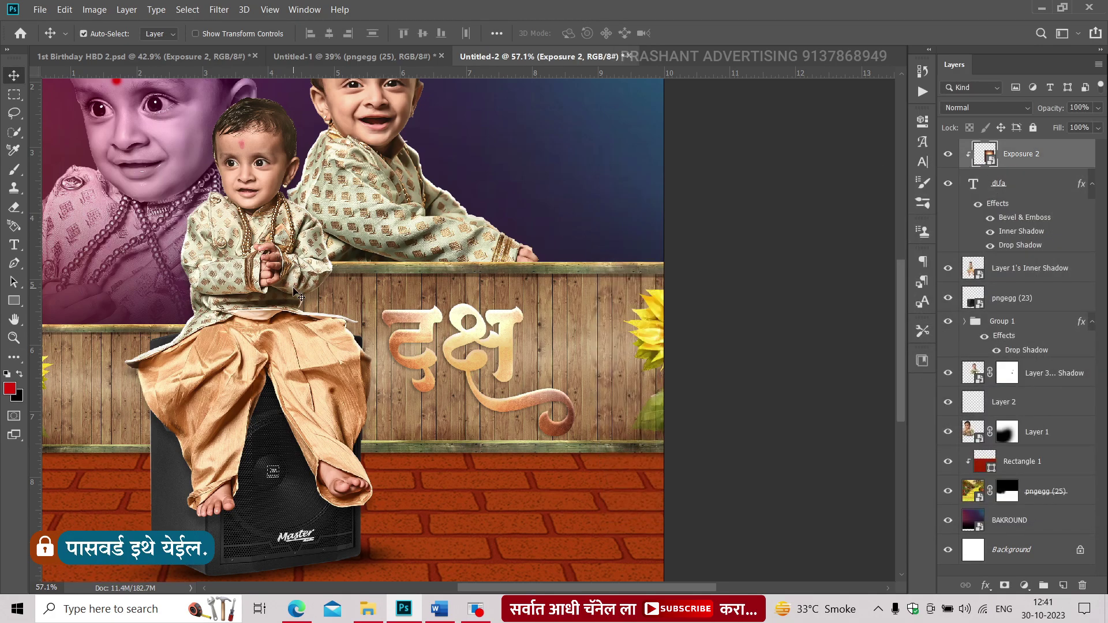
pyautogui.hscroll(1, 388, 295)
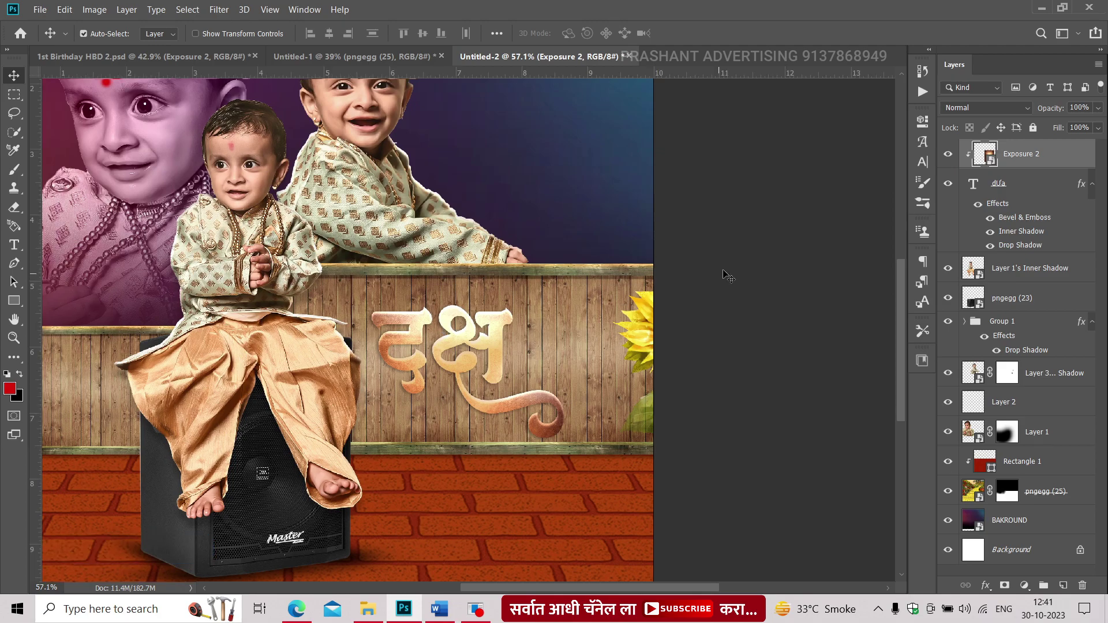
pyautogui.click(730, 272)
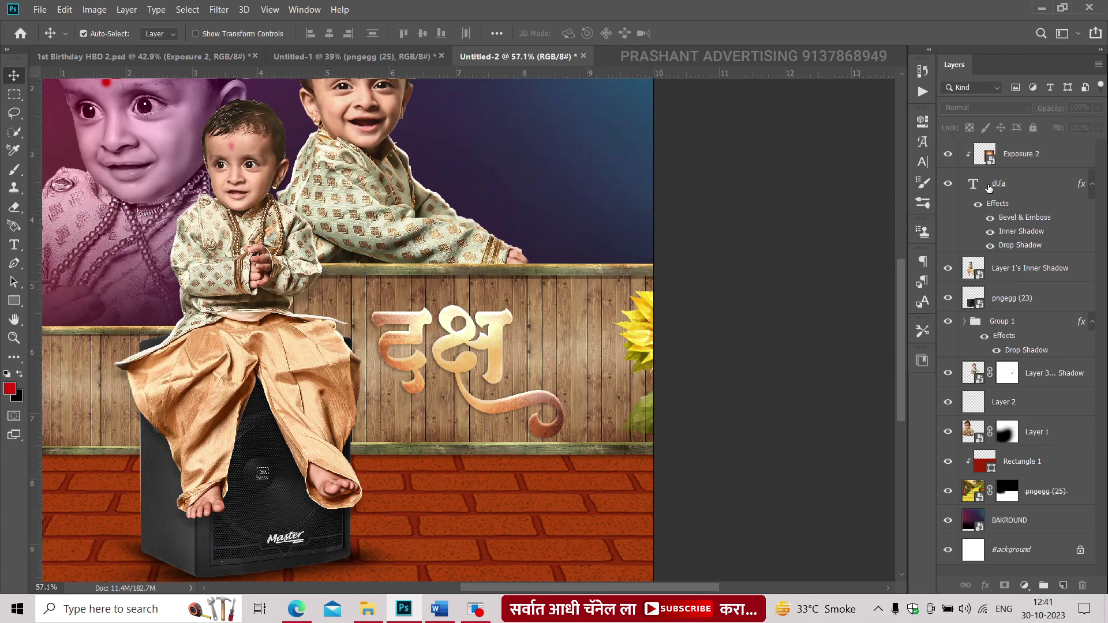
# Step: Drag Group 52, the red oval greeting badge, from Untitled-1 to sit beside दक्ष
pyautogui.click(304, 58)
pyautogui.click(163, 35)
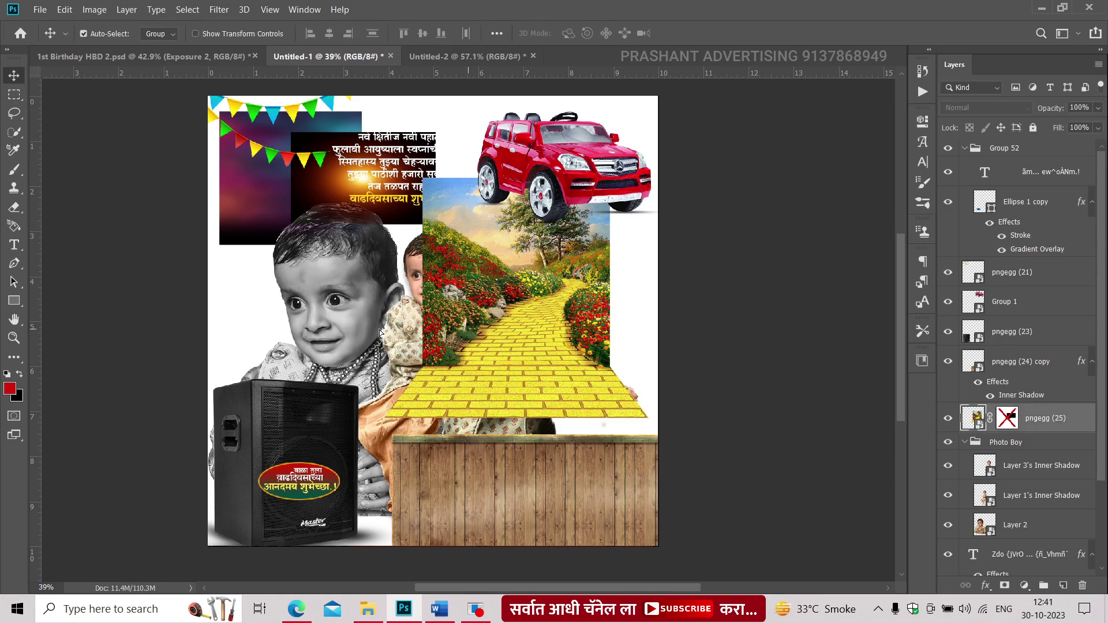
pyautogui.moveTo(492, 336)
pyautogui.mouseDown()
pyautogui.moveTo(536, 310)
pyautogui.moveTo(492, 59)
pyautogui.moveTo(494, 77)
pyautogui.mouseUp()
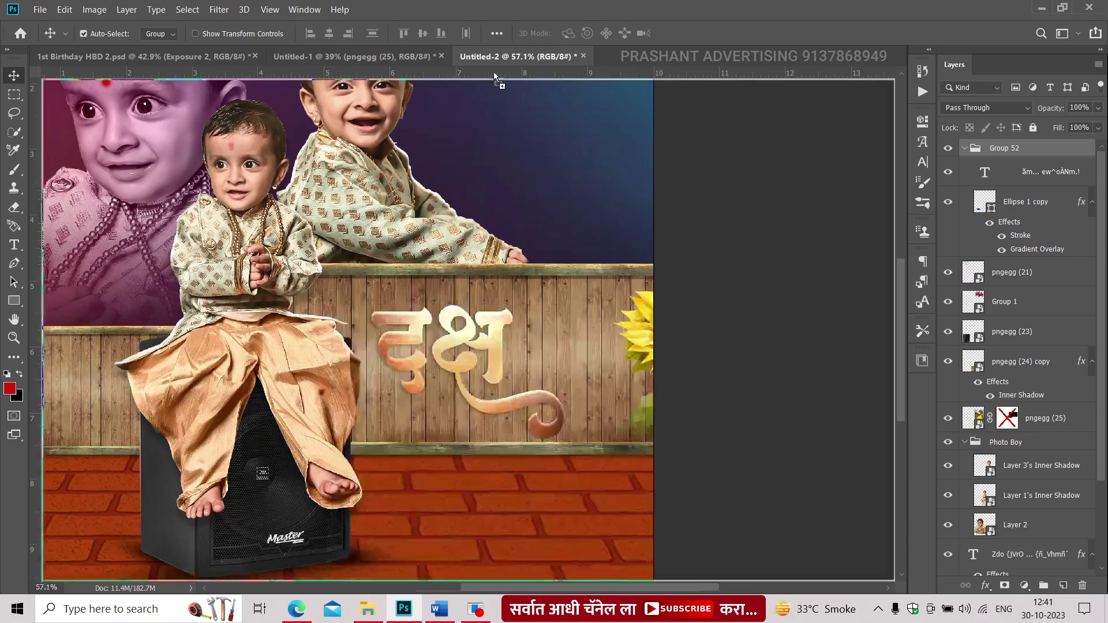
pyautogui.moveTo(606, 378); pyautogui.dragTo(594, 376)
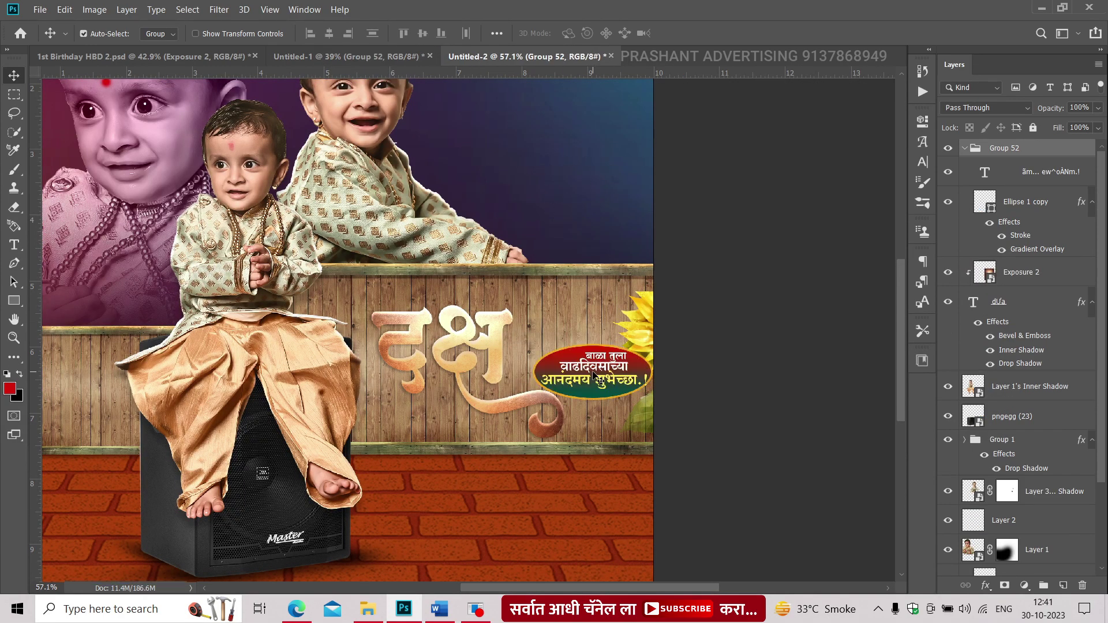
pyautogui.scroll(5, 595, 377)
pyautogui.moveTo(594, 376)
pyautogui.mouseDown()
pyautogui.moveTo(573, 363)
pyautogui.moveTo(616, 399)
pyautogui.mouseUp()
# Step: Duplicate the wishes text as 'आपल्या सर्वांचा लाडका' and place it above the name
pyautogui.click(1063, 172)
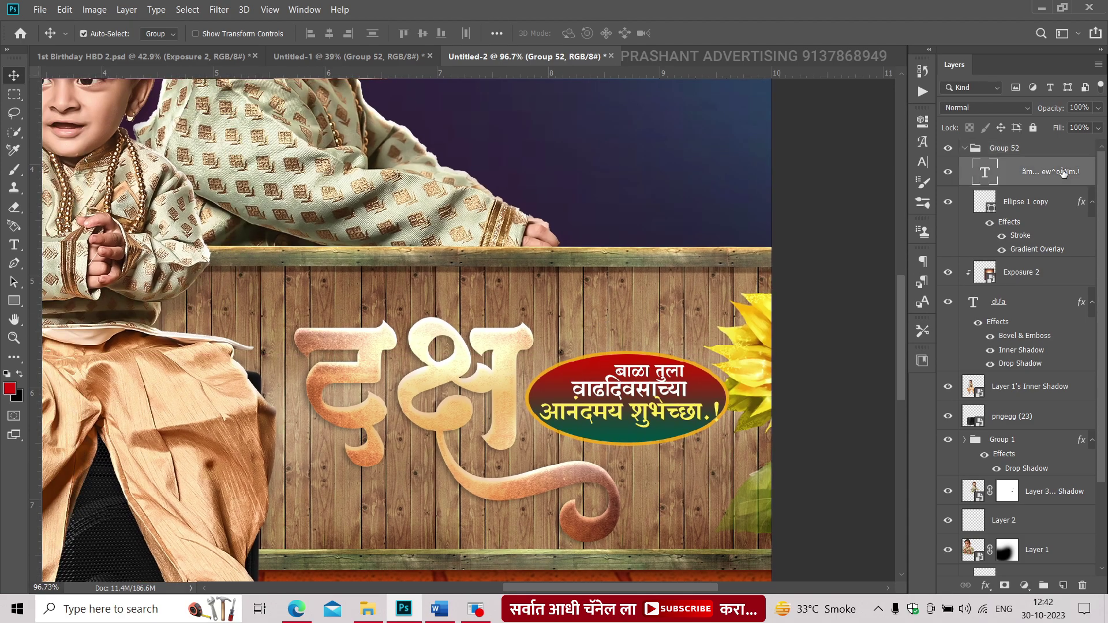
pyautogui.hotkey('ctrl', 'j')
pyautogui.moveTo(1064, 172); pyautogui.dragTo(1021, 144)
pyautogui.moveTo(590, 432)
pyautogui.mouseDown()
pyautogui.moveTo(408, 353)
pyautogui.moveTo(618, 346)
pyautogui.mouseUp()
pyautogui.press('BackSpace')
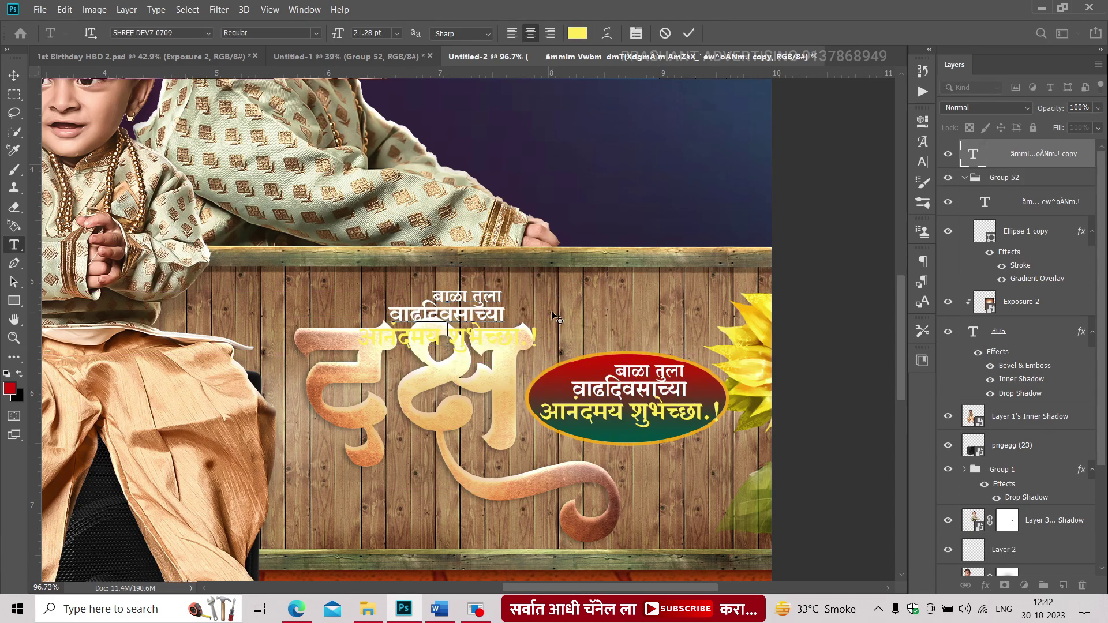
pyautogui.hotkey('ctrl', 'a')
pyautogui.hotkey('ctrl', 'v')
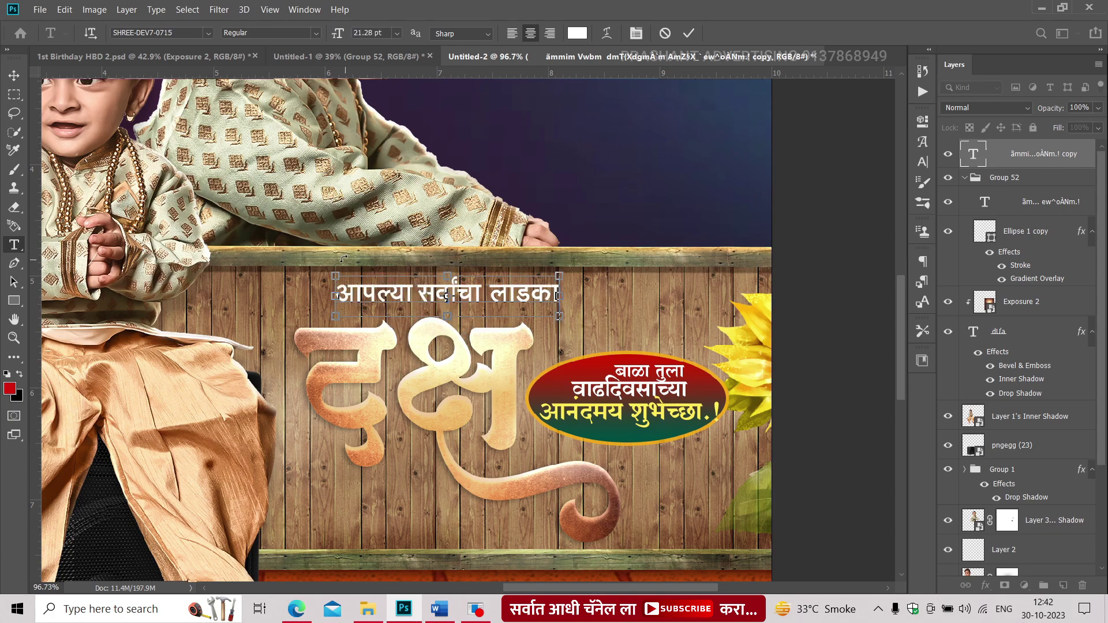
pyautogui.click(12, 80)
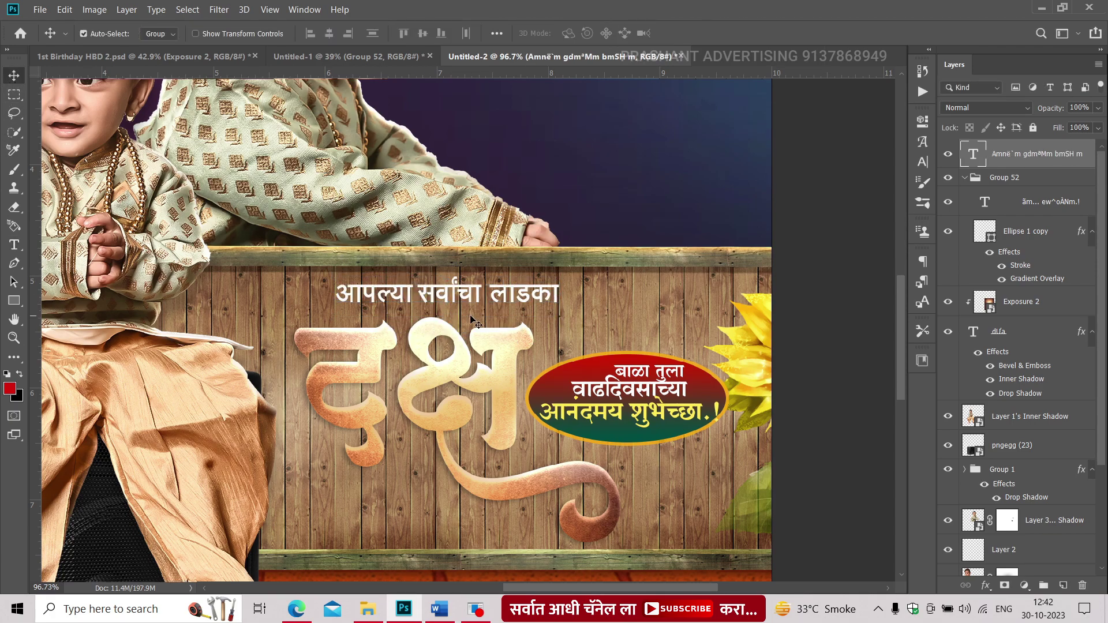
pyautogui.moveTo(432, 288); pyautogui.dragTo(409, 302)
# Step: Select Group 1 and add an Exposure adjustment layer
pyautogui.scroll(-3, 553, 375)
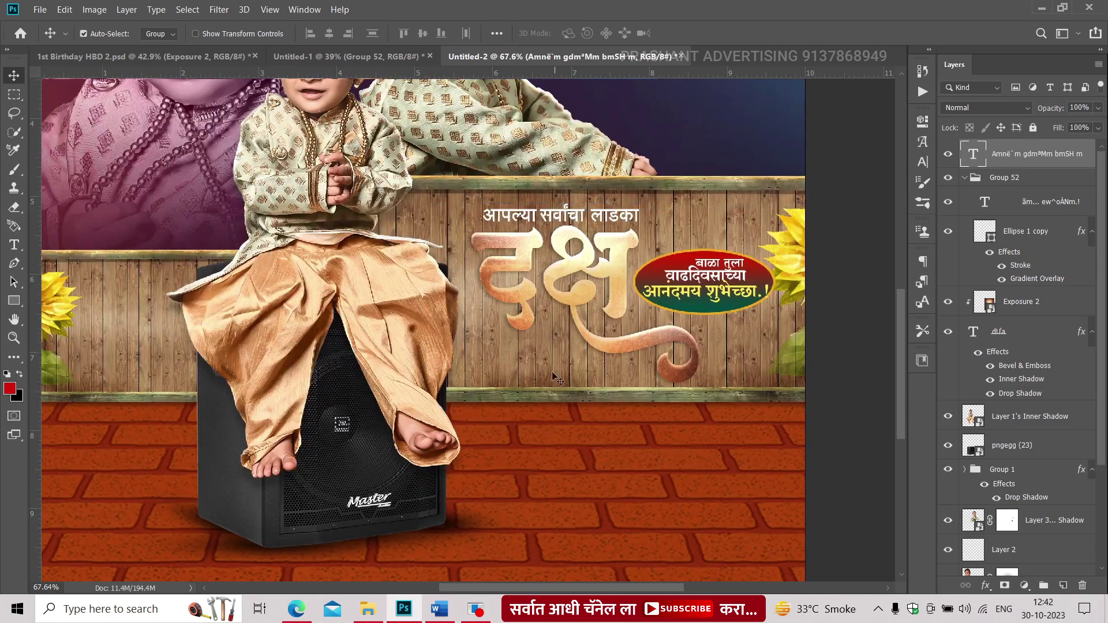
pyautogui.click(1019, 301)
pyautogui.click(1001, 338)
pyautogui.scroll(-4, 995, 393)
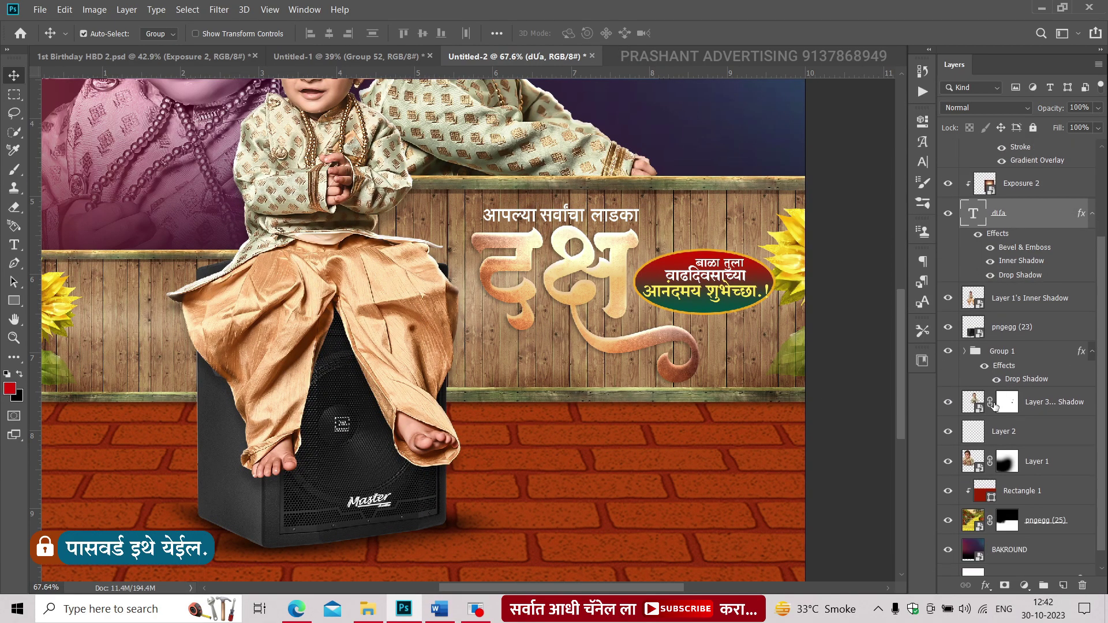
pyautogui.click(970, 354)
pyautogui.click(1013, 411)
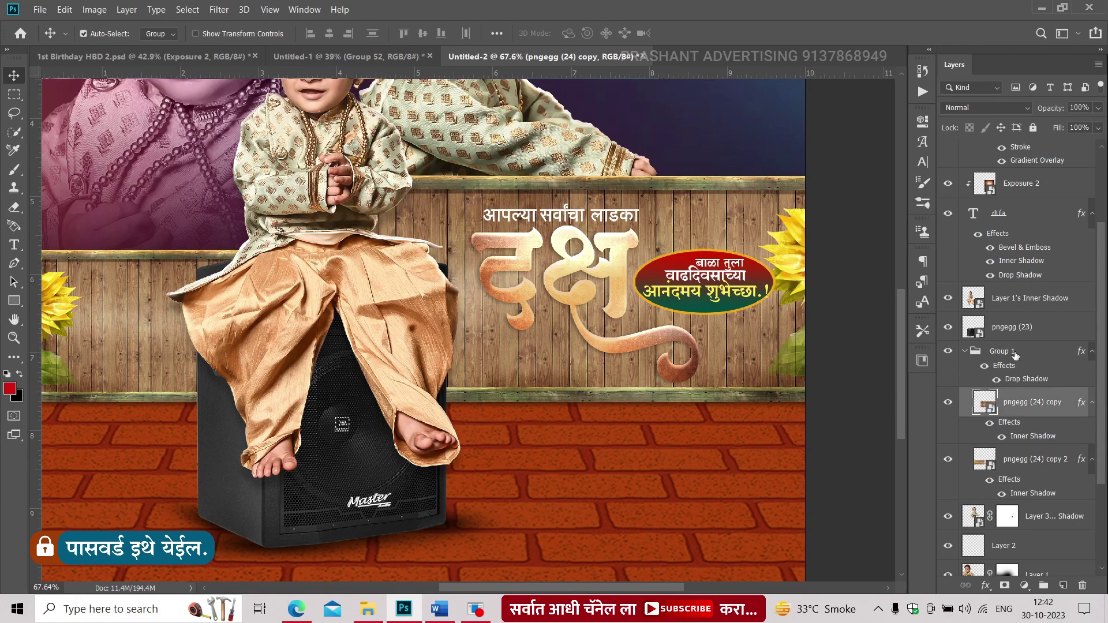
pyautogui.click(1015, 355)
pyautogui.click(1024, 586)
pyautogui.click(946, 443)
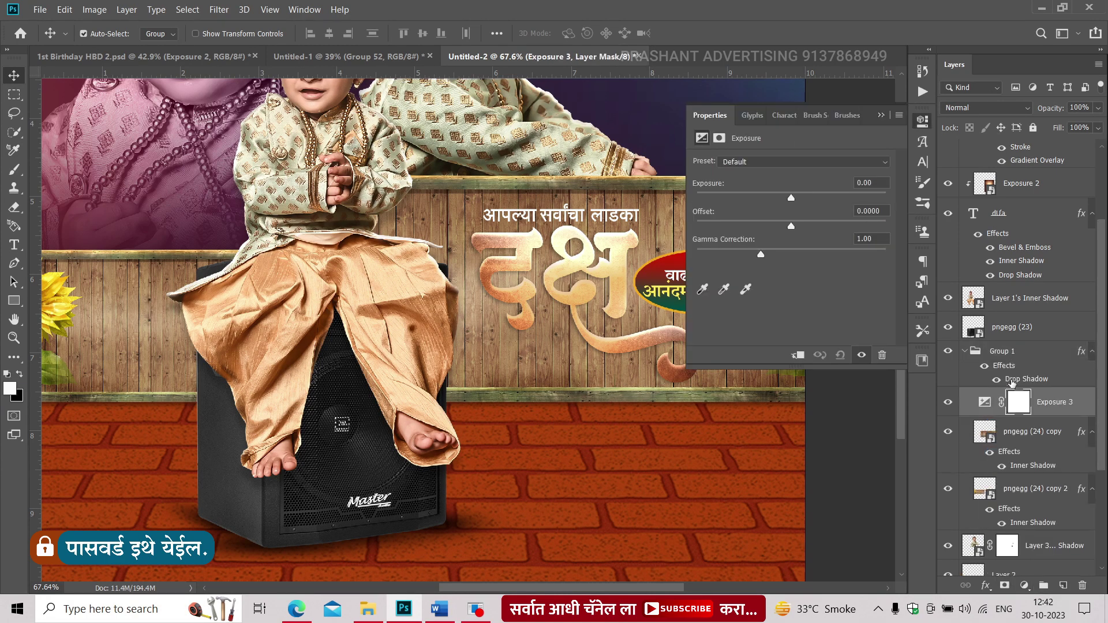
# Step: Move Exposure 3 directly above Group 1 and clip it to the group
pyautogui.moveTo(1053, 405); pyautogui.dragTo(1014, 329)
pyautogui.click(880, 116)
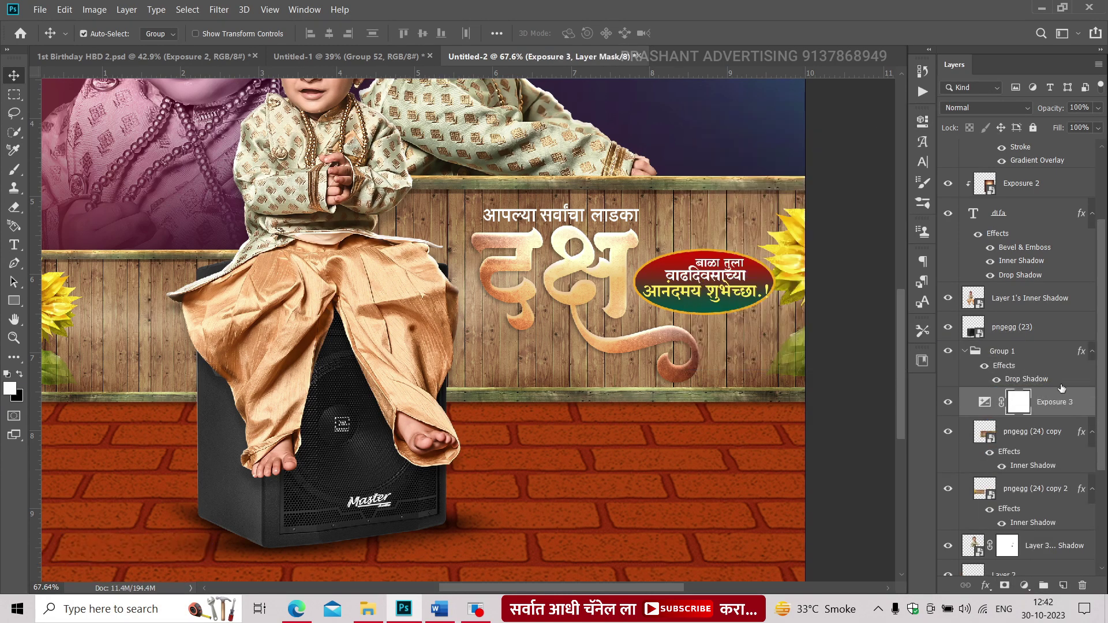
pyautogui.moveTo(984, 403); pyautogui.dragTo(972, 361)
pyautogui.doubleClick(973, 358)
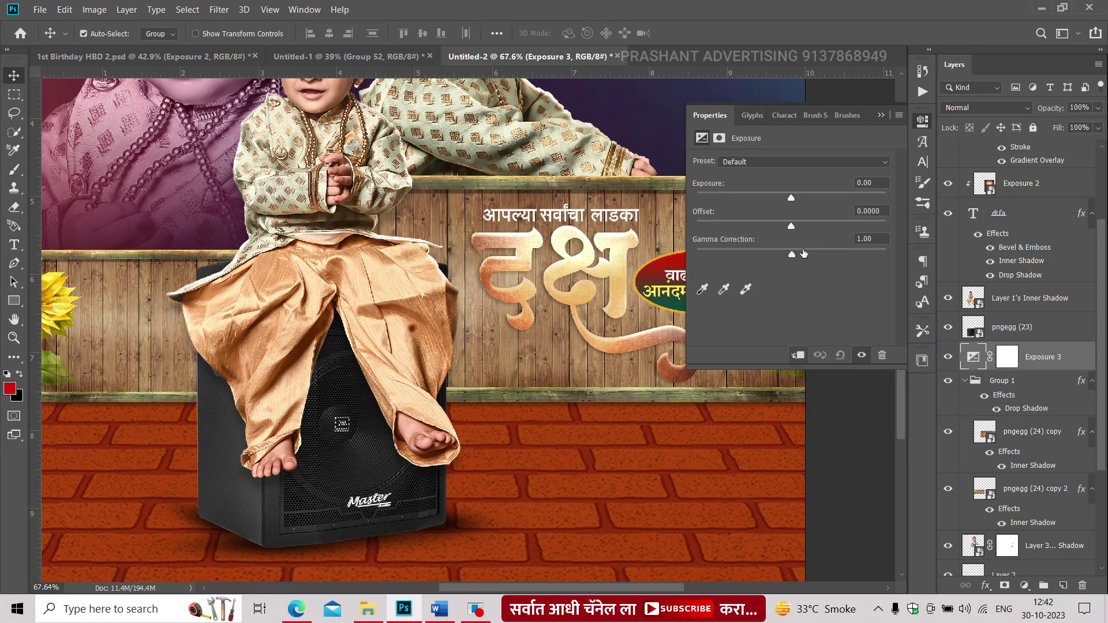
pyautogui.hotkey('ctrl', 'alt', 'g')
# Step: Lower Exposure 3's gamma correction to 0.63 and collapse Group 1
pyautogui.moveTo(804, 253); pyautogui.dragTo(814, 255)
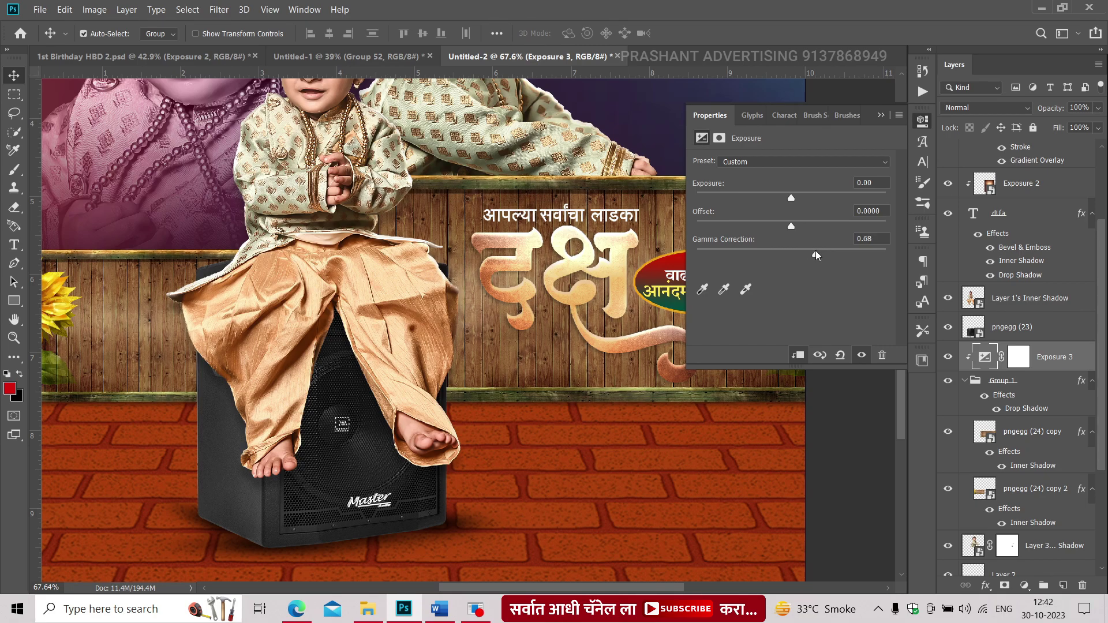
pyautogui.click(881, 115)
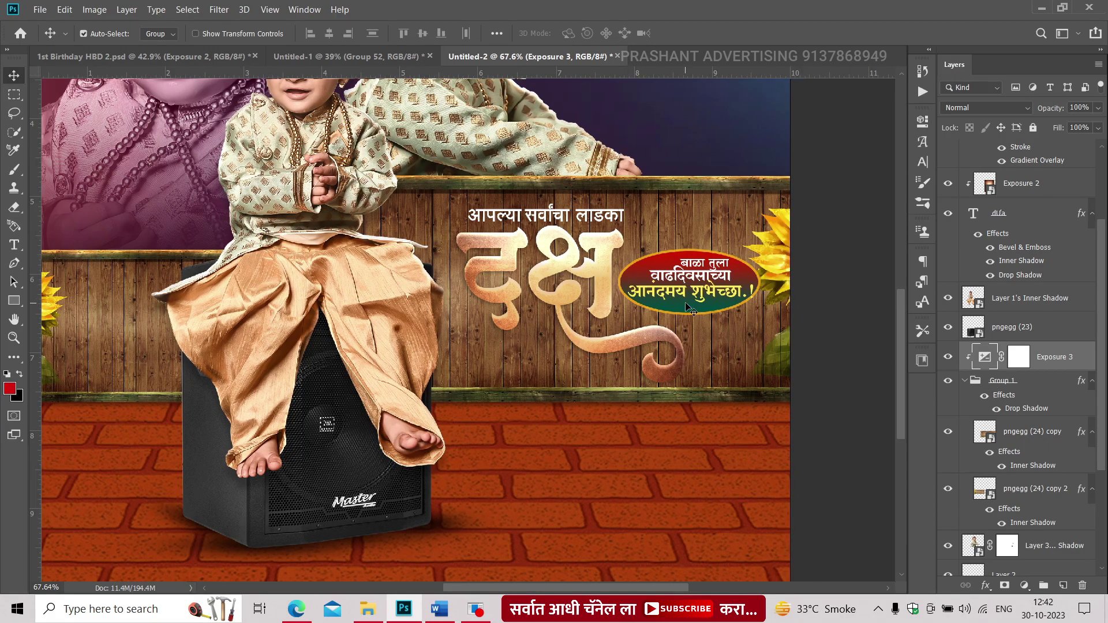
pyautogui.scroll(3, 650, 324)
pyautogui.scroll(-3, 650, 324)
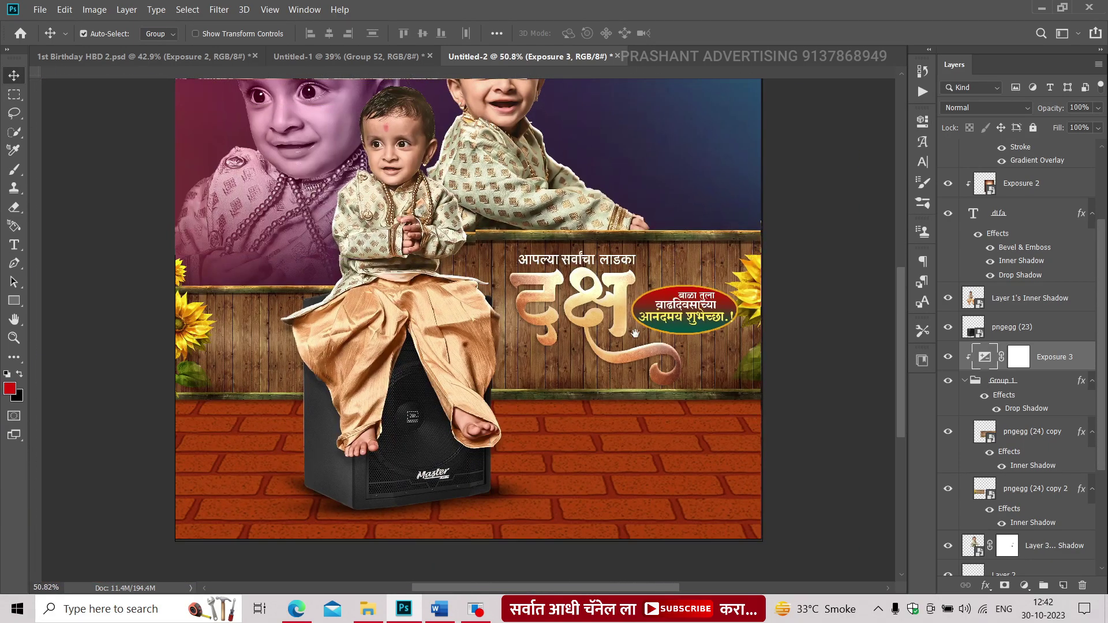
pyautogui.click(972, 378)
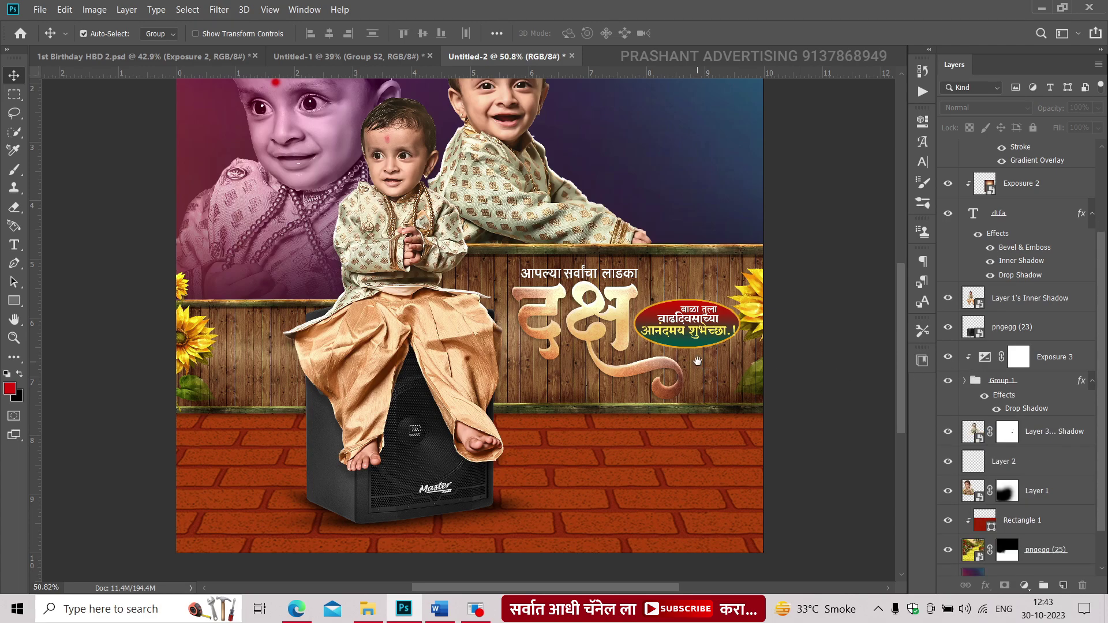
pyautogui.moveTo(697, 362); pyautogui.dragTo(686, 362)
pyautogui.click(470, 449)
# Step: Drag the red toy car group from Untitled-1 onto the brick floor beside the speaker
pyautogui.click(1057, 370)
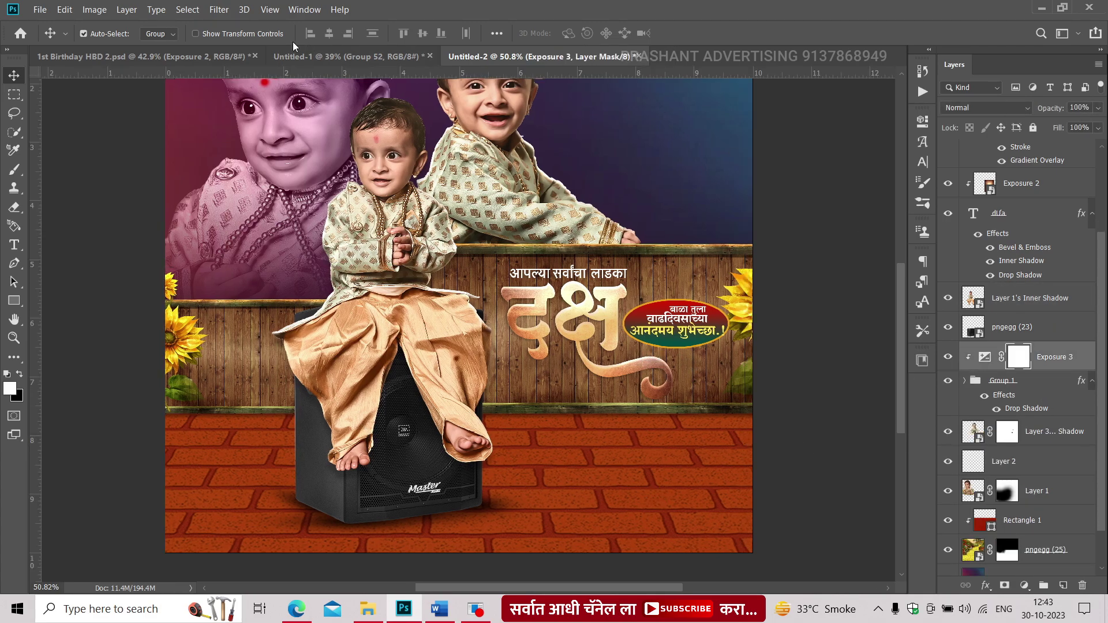
pyautogui.click(346, 56)
pyautogui.moveTo(459, 314)
pyautogui.mouseDown()
pyautogui.moveTo(516, 44)
pyautogui.moveTo(579, 430)
pyautogui.moveTo(543, 437)
pyautogui.mouseUp()
pyautogui.scroll(1, 579, 430)
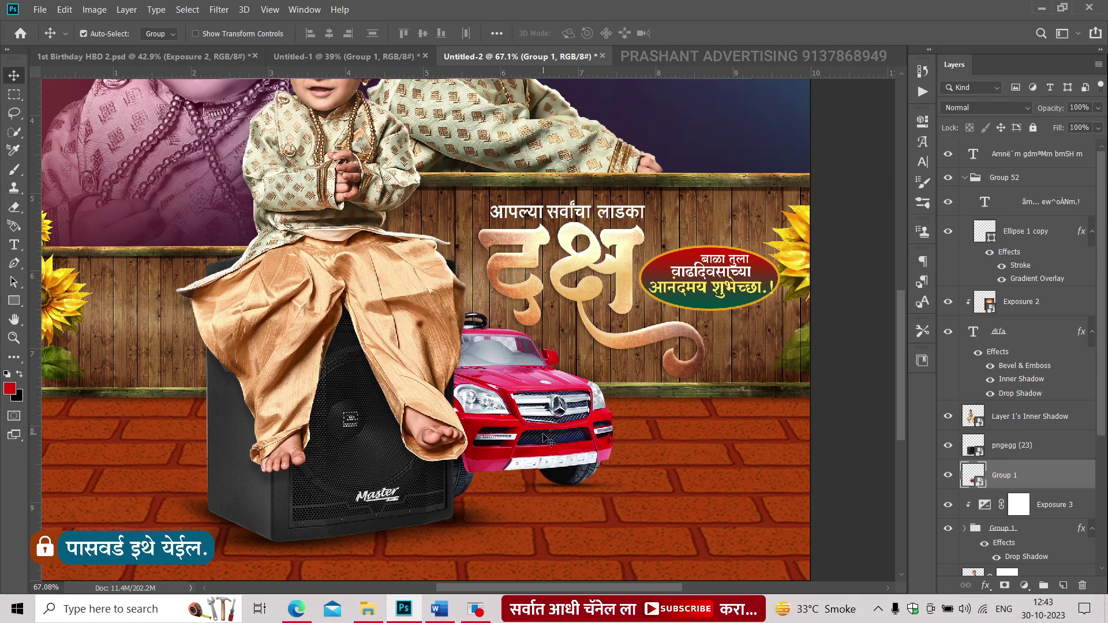
pyautogui.scroll(-2, 571, 437)
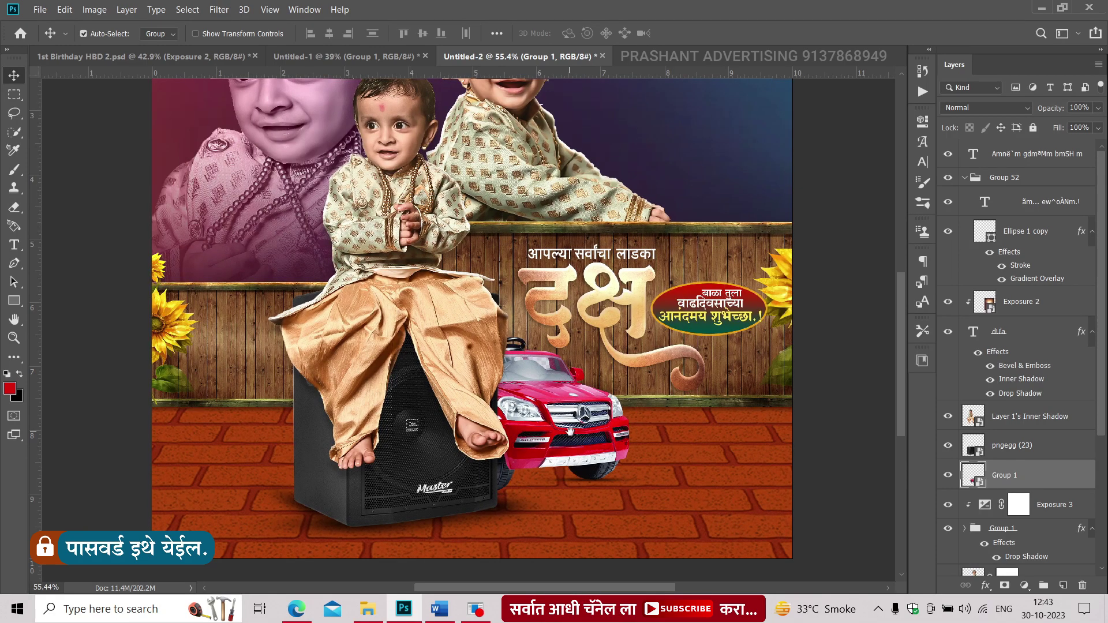
pyautogui.click(842, 271)
pyautogui.hotkey('ctrl', '0')
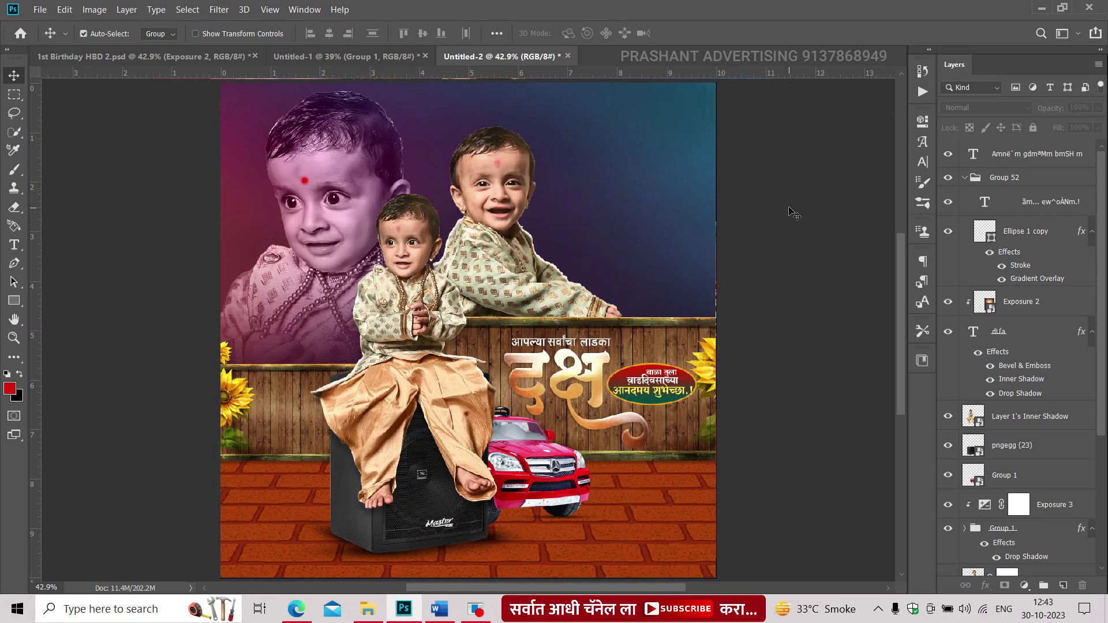
# Step: Bring the colourful bunting from Untitled-1, flip it horizontally and vertically, and fit it top-right
pyautogui.click(317, 56)
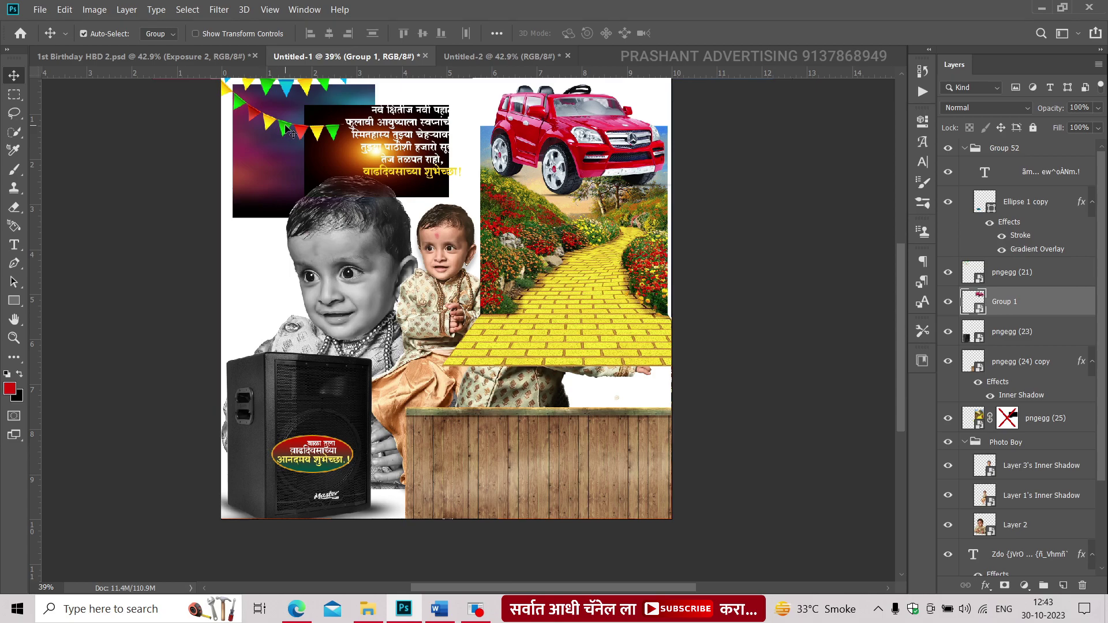
pyautogui.moveTo(286, 129); pyautogui.dragTo(514, 251)
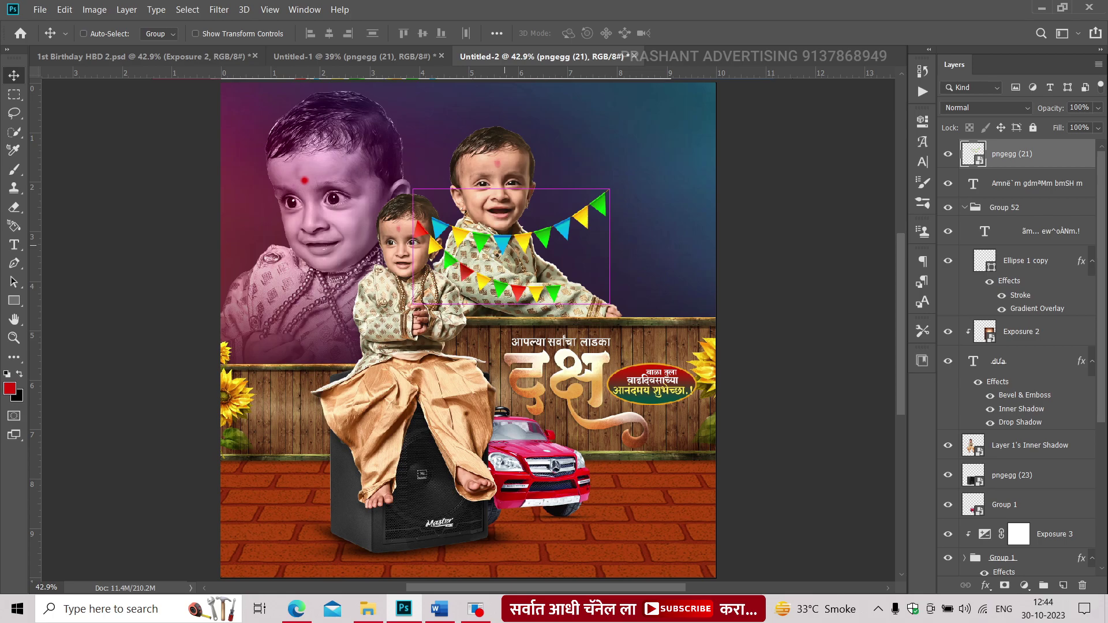
pyautogui.rightClick(504, 243)
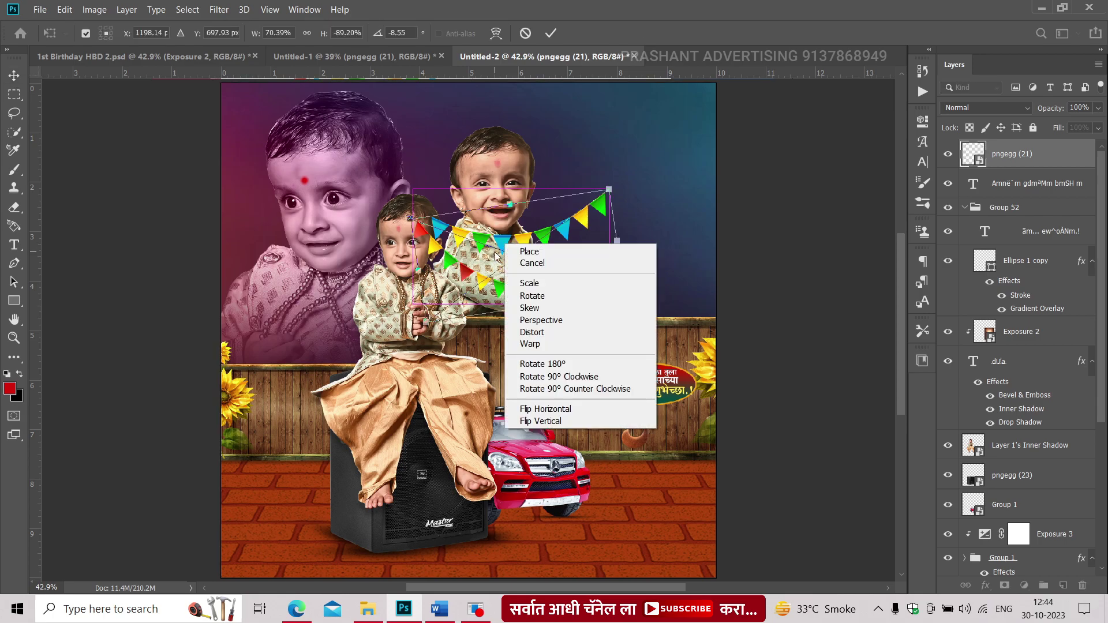
pyautogui.click(564, 416)
pyautogui.moveTo(527, 215); pyautogui.dragTo(492, 274)
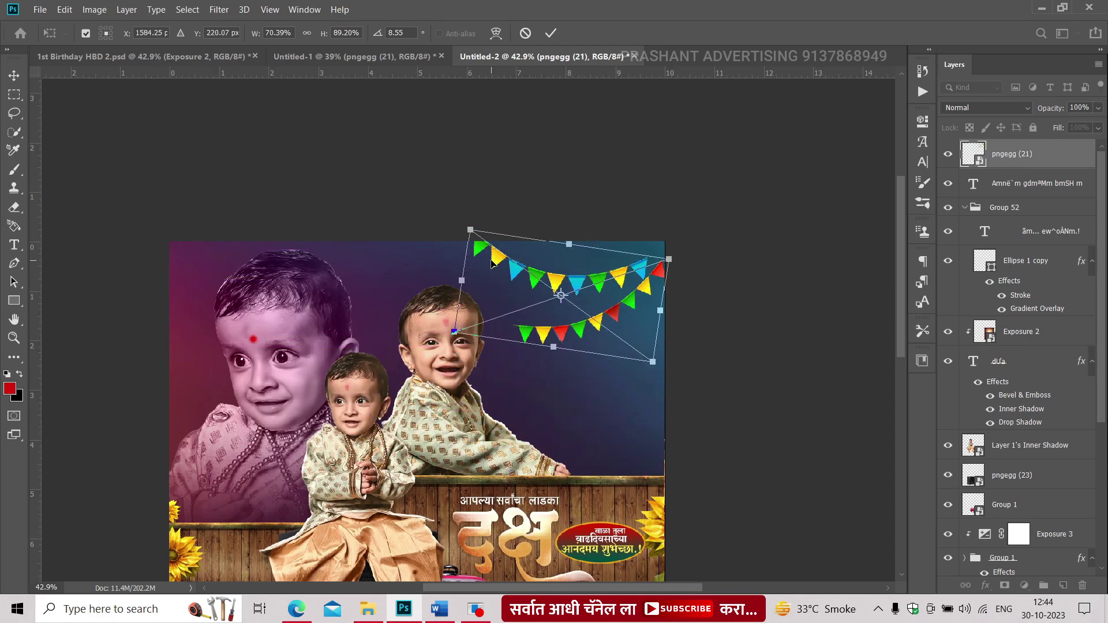
pyautogui.rightClick(488, 272)
pyautogui.click(524, 433)
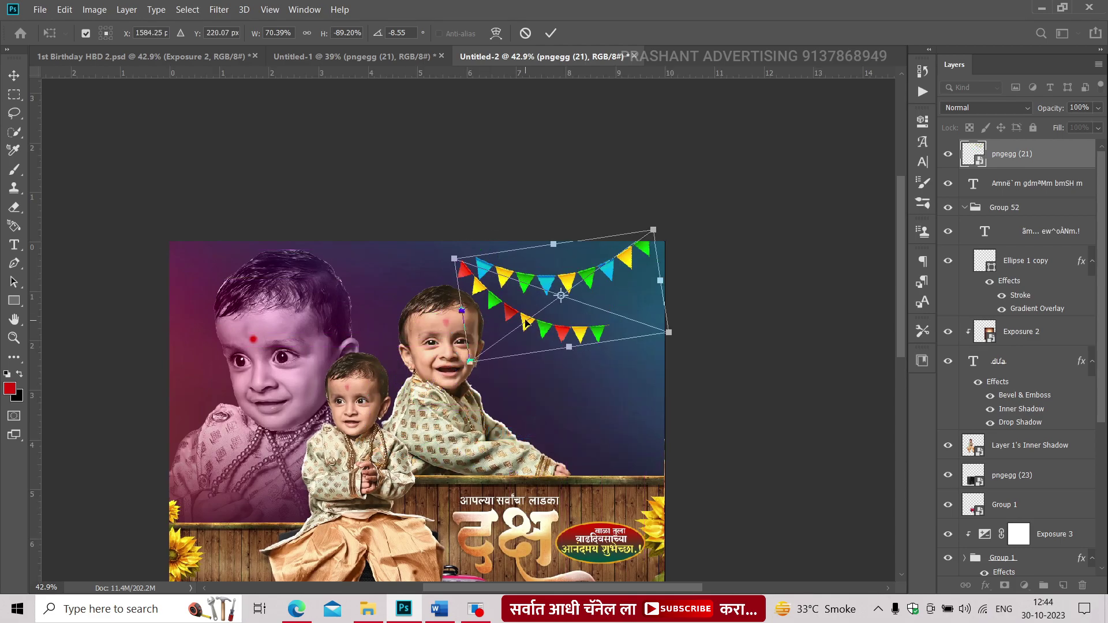
pyautogui.moveTo(546, 322)
pyautogui.mouseDown()
pyautogui.moveTo(585, 322)
pyautogui.moveTo(581, 307)
pyautogui.mouseUp()
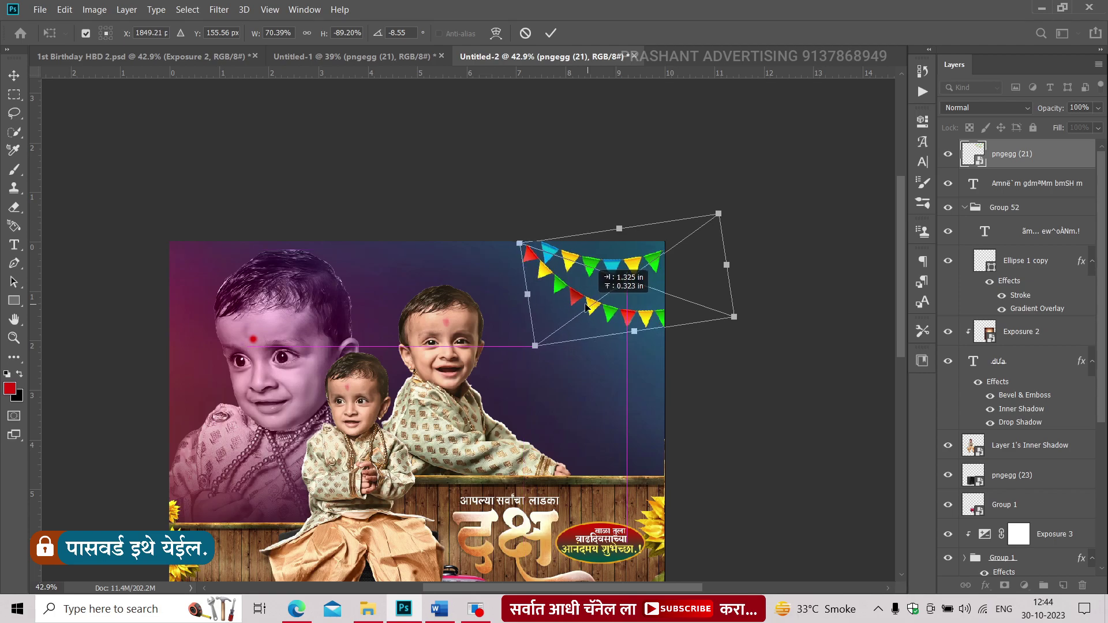
pyautogui.press('Return')
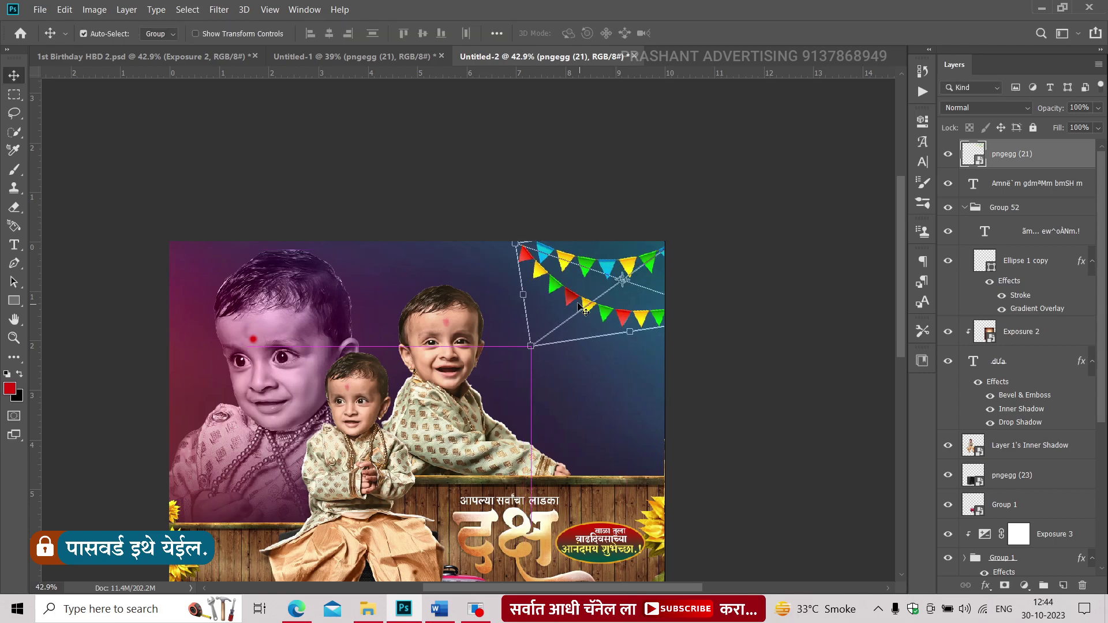
pyautogui.click(733, 308)
pyautogui.scroll(-2, 720, 277)
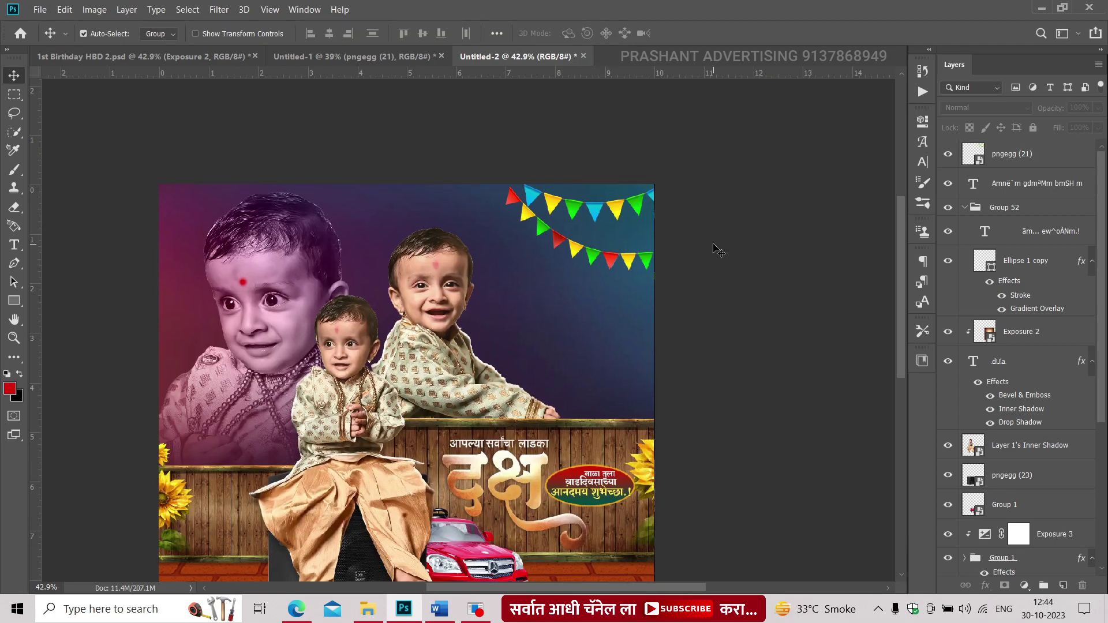
# Step: Drag the Marathi poem group from Untitled-1 into the banner and shift the २८ ऑक्टोबर date circle right
pyautogui.click(352, 56)
pyautogui.moveTo(391, 145)
pyautogui.mouseDown()
pyautogui.moveTo(571, 326)
pyautogui.moveTo(564, 333)
pyautogui.mouseUp()
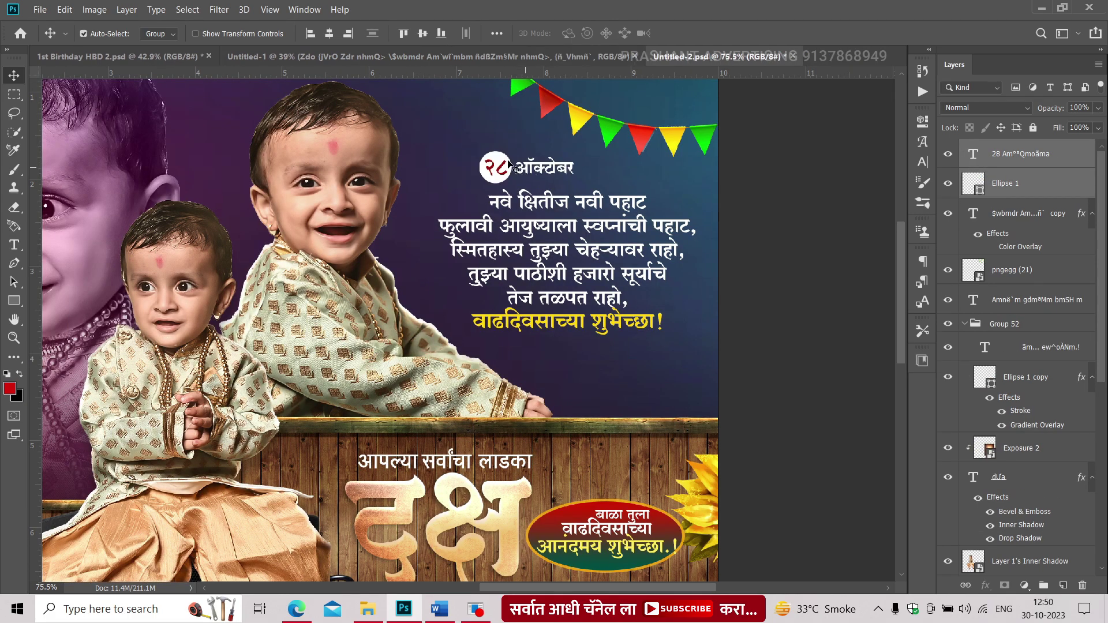
pyautogui.moveTo(496, 169); pyautogui.dragTo(531, 169)
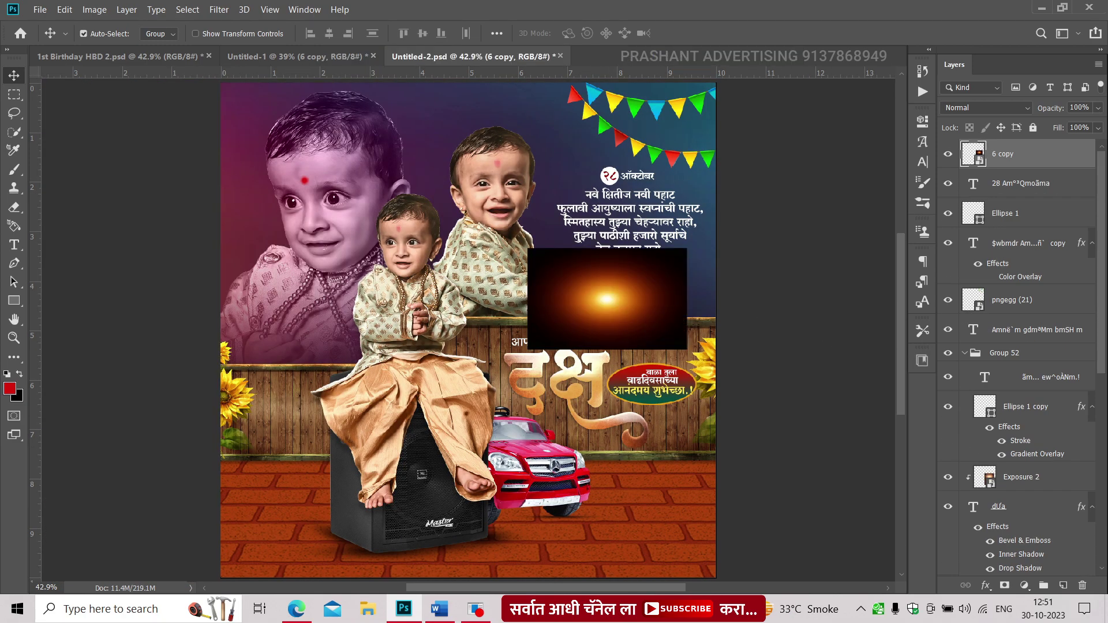
# Step: Blend away the glow layer's black background and move it lower in the layer stack
pyautogui.moveTo(1006, 155)
pyautogui.mouseDown()
pyautogui.moveTo(1018, 600)
pyautogui.moveTo(1025, 381)
pyautogui.mouseUp()
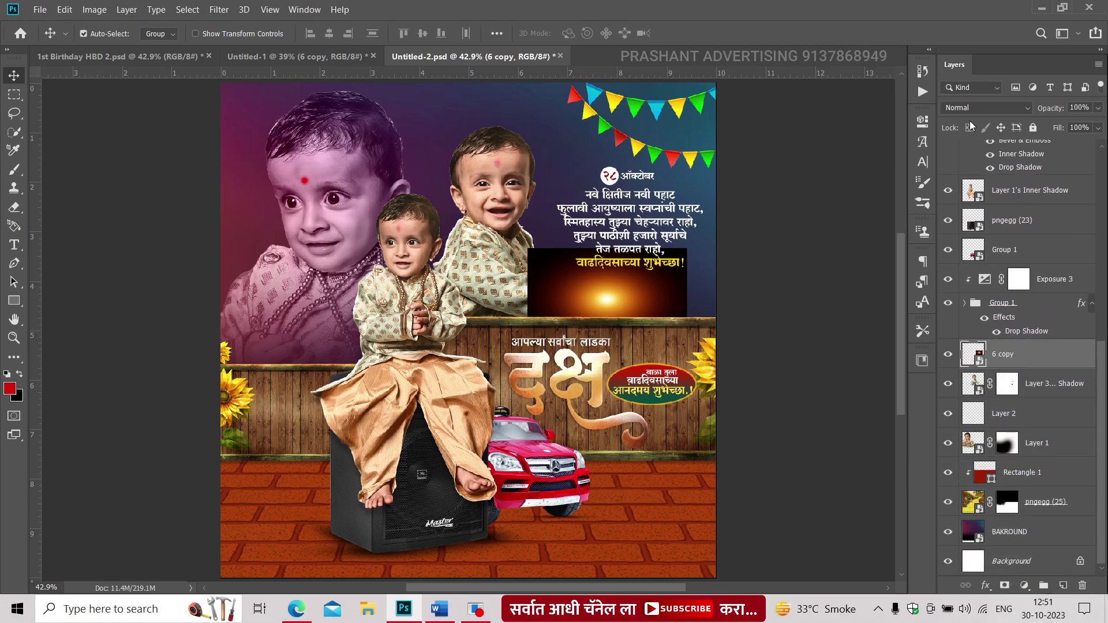
pyautogui.click(984, 108)
pyautogui.click(956, 230)
pyautogui.moveTo(1007, 354)
pyautogui.mouseDown()
pyautogui.moveTo(1015, 455)
pyautogui.moveTo(1025, 457)
pyautogui.mouseUp()
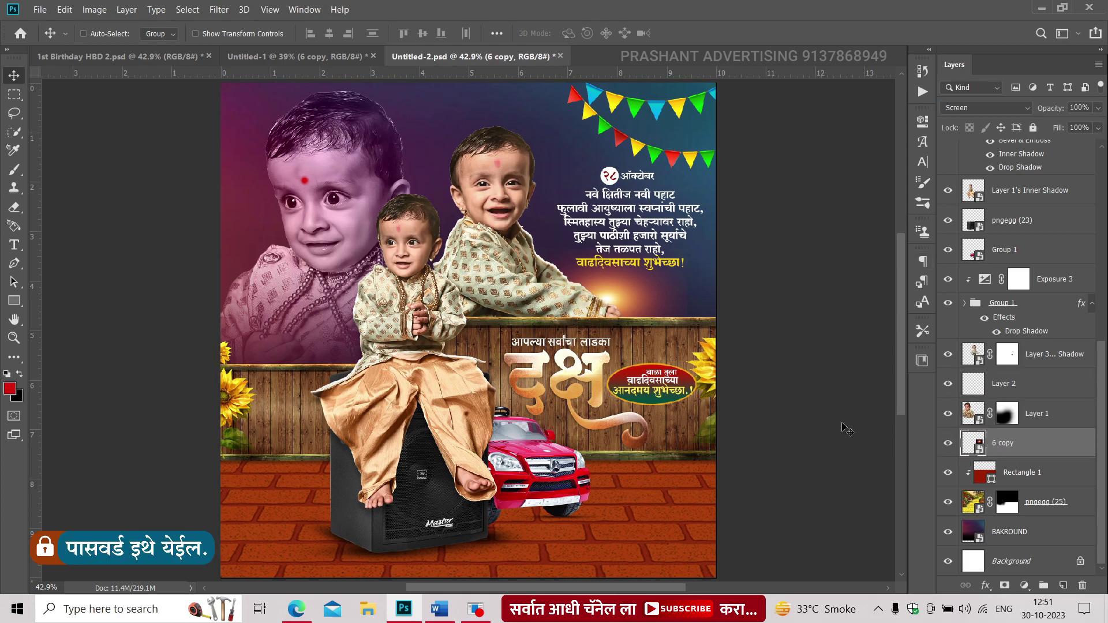
# Step: Enlarge the warm glow with Free Transform and position it behind the children
pyautogui.hotkey('ctrl', 't')
pyautogui.moveTo(808, 415); pyautogui.dragTo(695, 345)
pyautogui.press('Return')
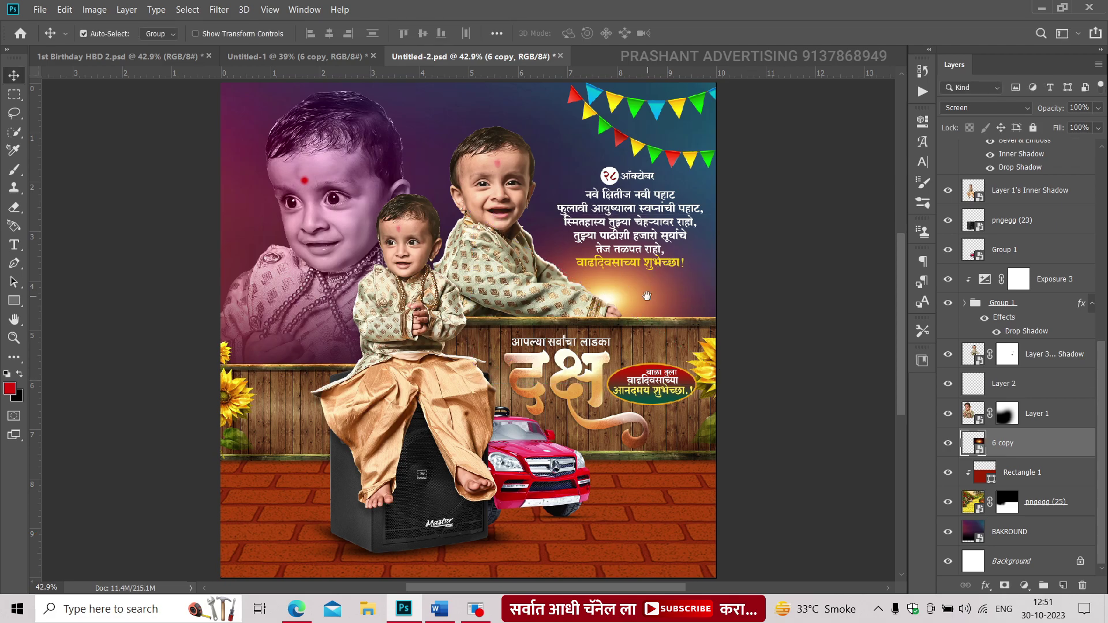
pyautogui.scroll(2, 652, 295)
pyautogui.scroll(2, 652, 294)
pyautogui.moveTo(572, 296); pyautogui.dragTo(621, 341)
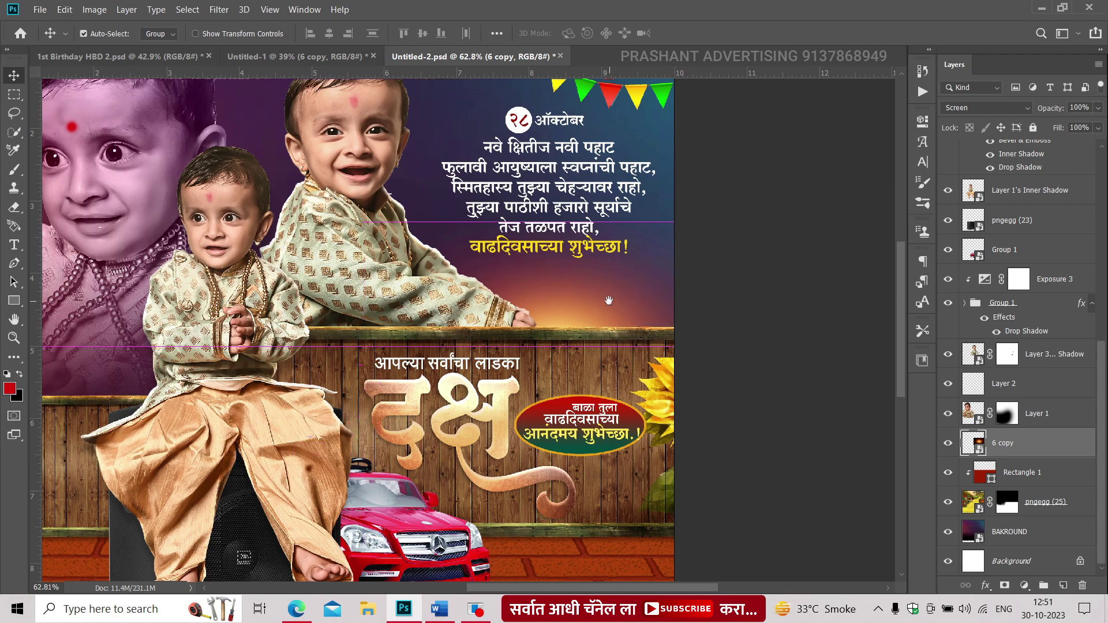
pyautogui.moveTo(609, 301); pyautogui.dragTo(668, 292)
# Step: Move the 6 copy layer above the boys' shadow layer and fit the poster in view
pyautogui.moveTo(1003, 451); pyautogui.dragTo(986, 356)
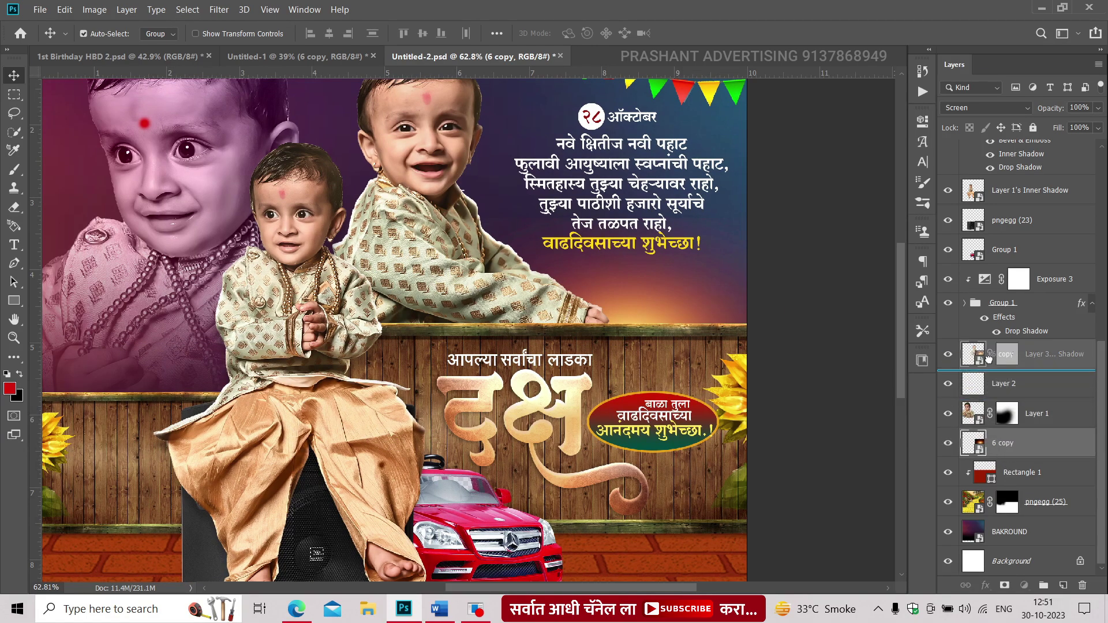
pyautogui.click(775, 367)
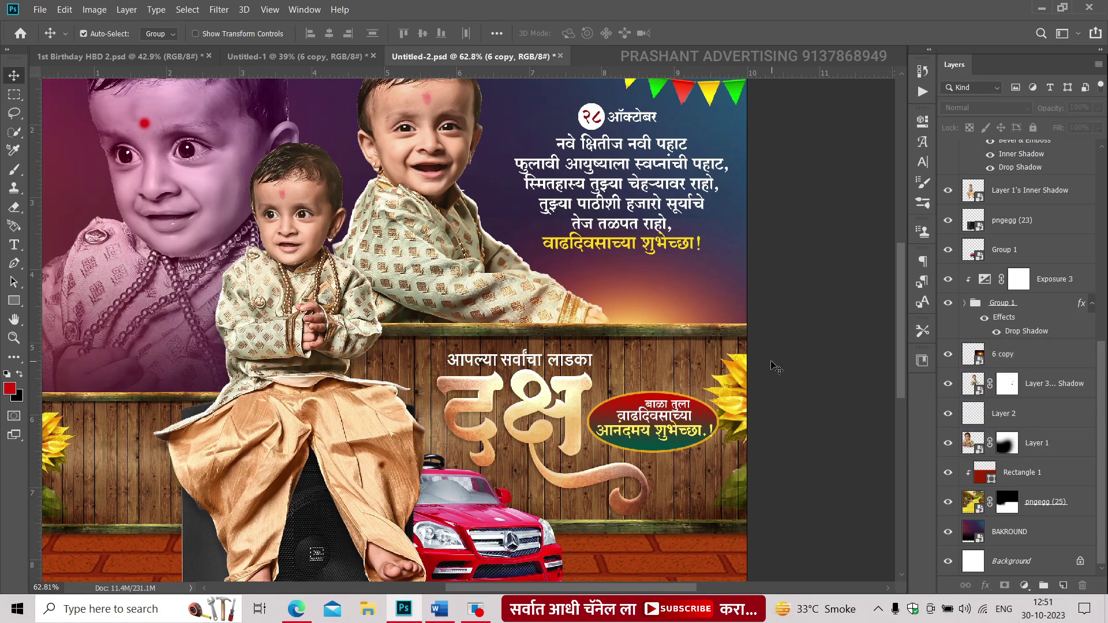
pyautogui.hotkey('ctrl', '0')
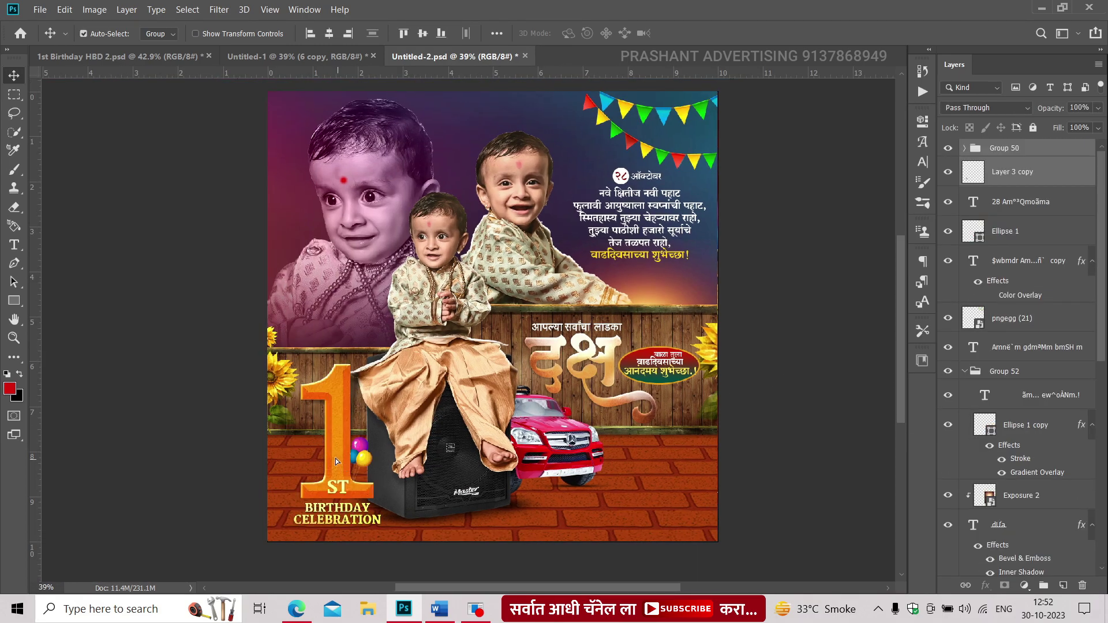
# Step: Nudge the 1 ST BIRTHDAY CELEBRATION emblem up-left into the banner's lower-left corner
pyautogui.hotkey('shift', 'Left')
pyautogui.hotkey('shift', 'Left')
pyautogui.hotkey('shift', 'Up')
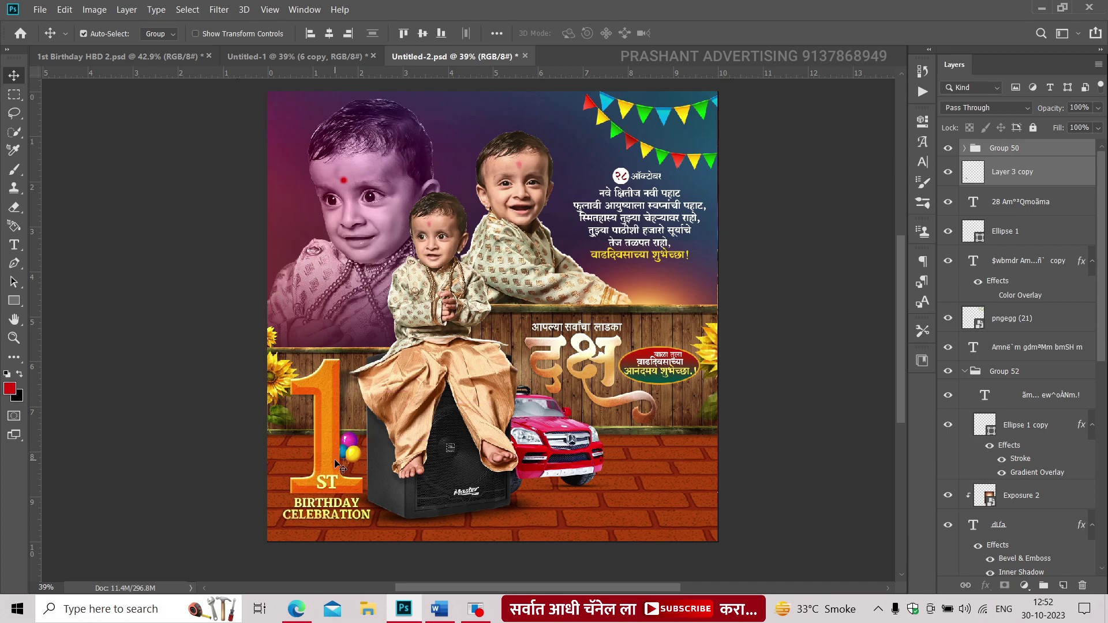
pyautogui.moveTo(333, 462); pyautogui.dragTo(330, 468)
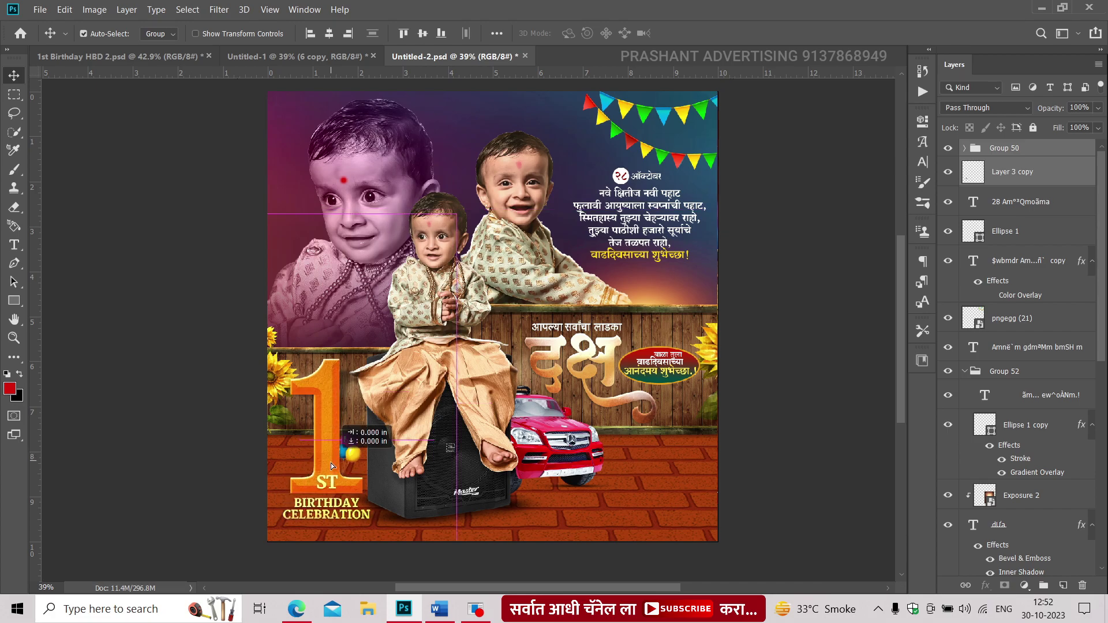
pyautogui.scroll(3, 347, 459)
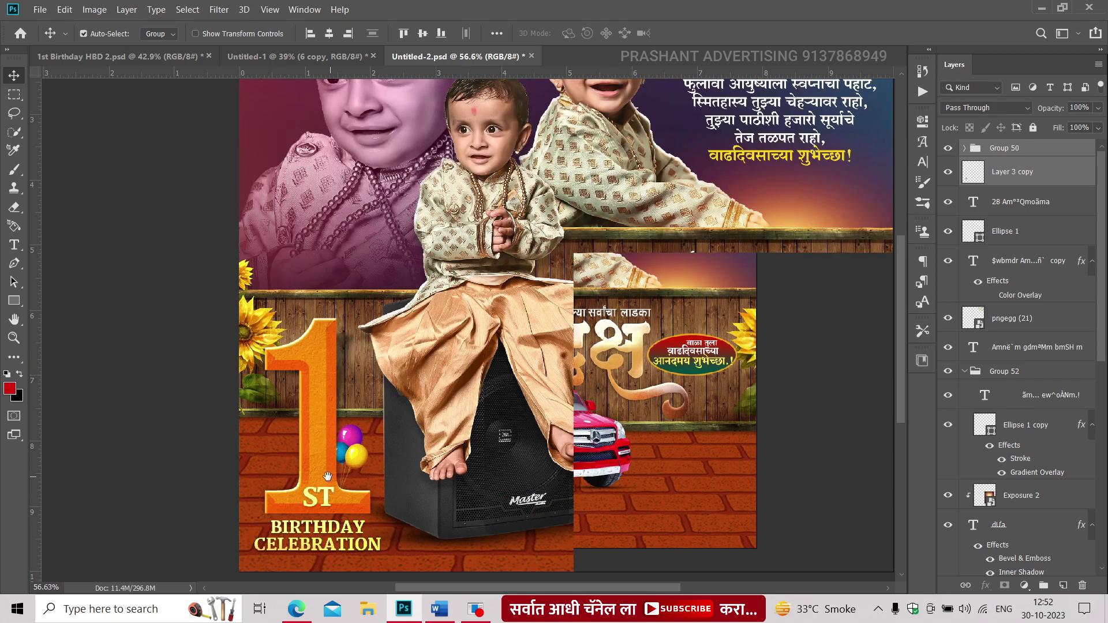
pyautogui.scroll(1, 440, 245)
pyautogui.scroll(2, 440, 245)
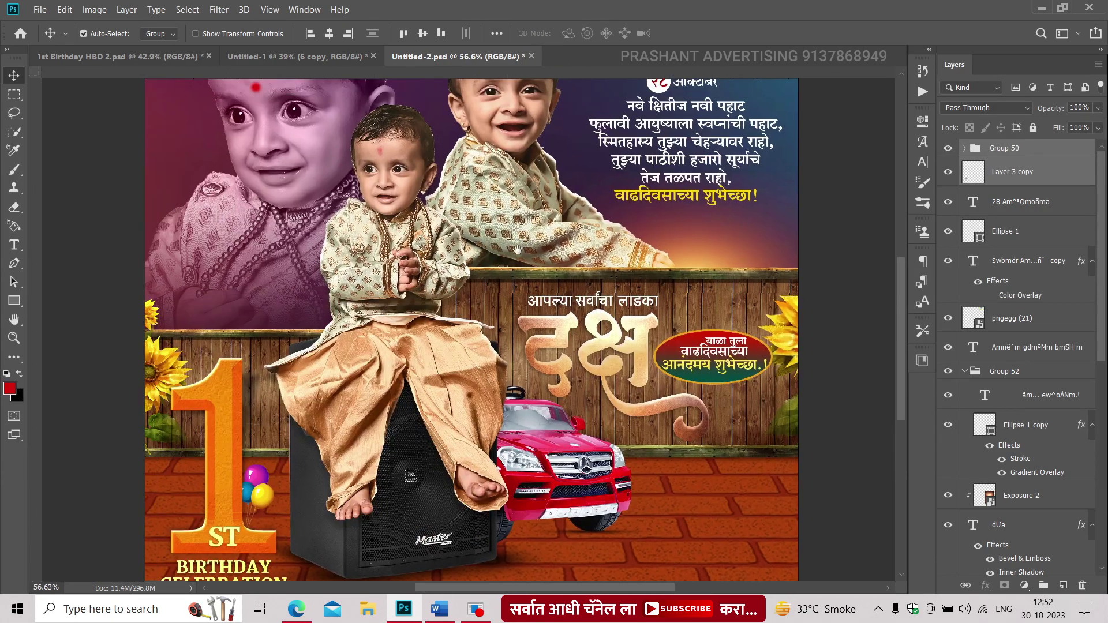
pyautogui.scroll(2, 440, 245)
pyautogui.scroll(1, 440, 245)
# Step: Move the garden road image upward in the Untitled-1 collage
pyautogui.click(286, 57)
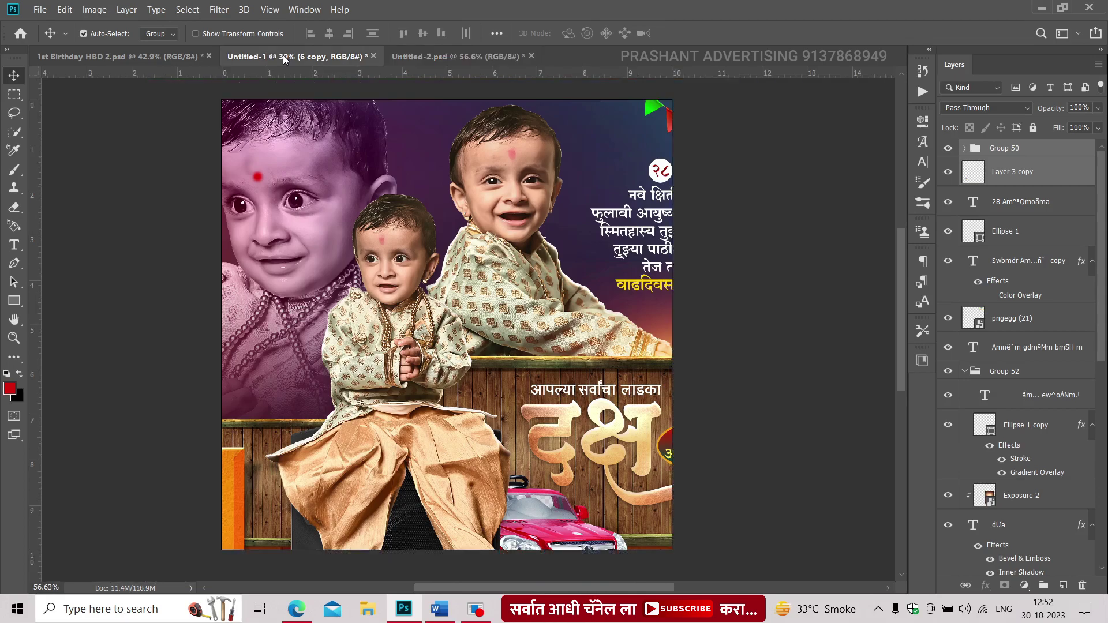
pyautogui.click(502, 459)
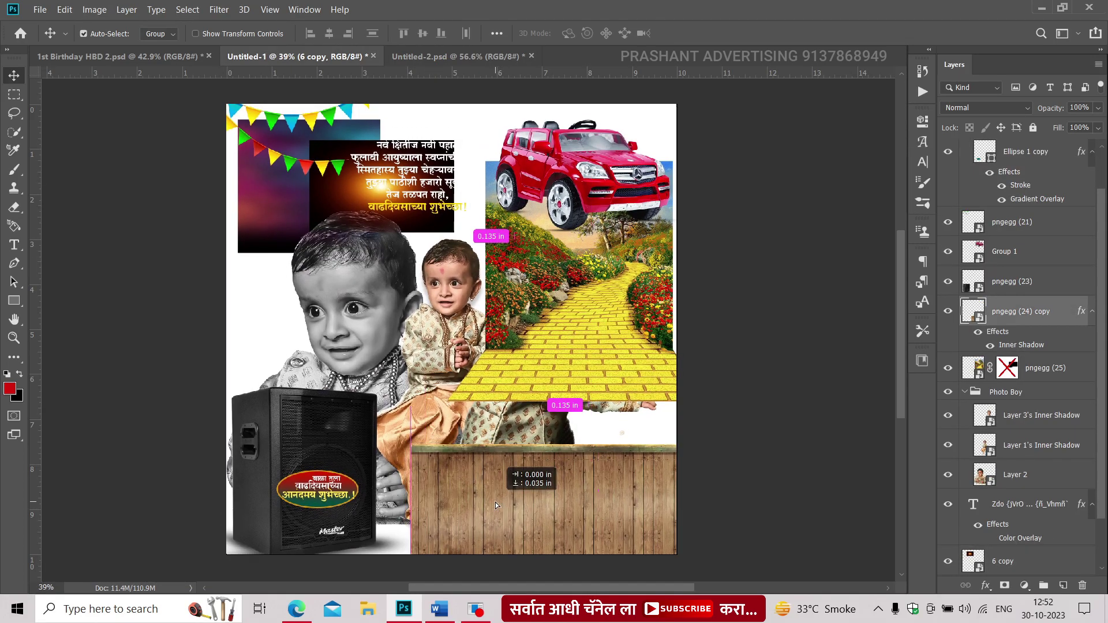
pyautogui.moveTo(569, 240); pyautogui.dragTo(571, 207)
# Step: Bring the lens flare into the poster, set it to Screen, and place it inside Group 52
pyautogui.hotkey('ctrl', 'Tab')
pyautogui.moveTo(631, 429); pyautogui.dragTo(563, 289)
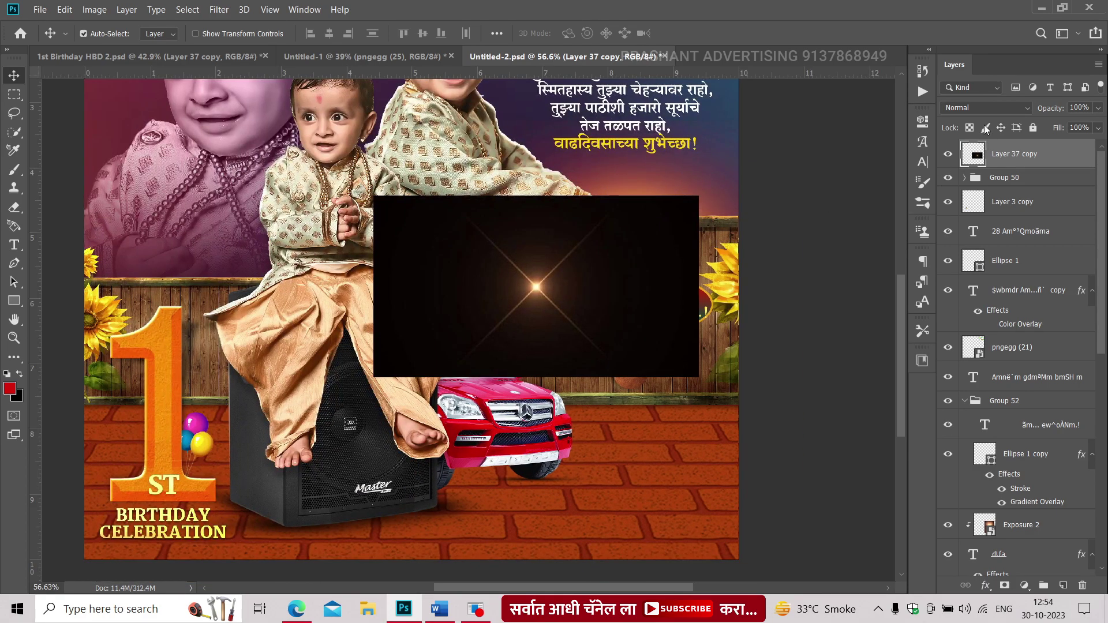
pyautogui.click(984, 107)
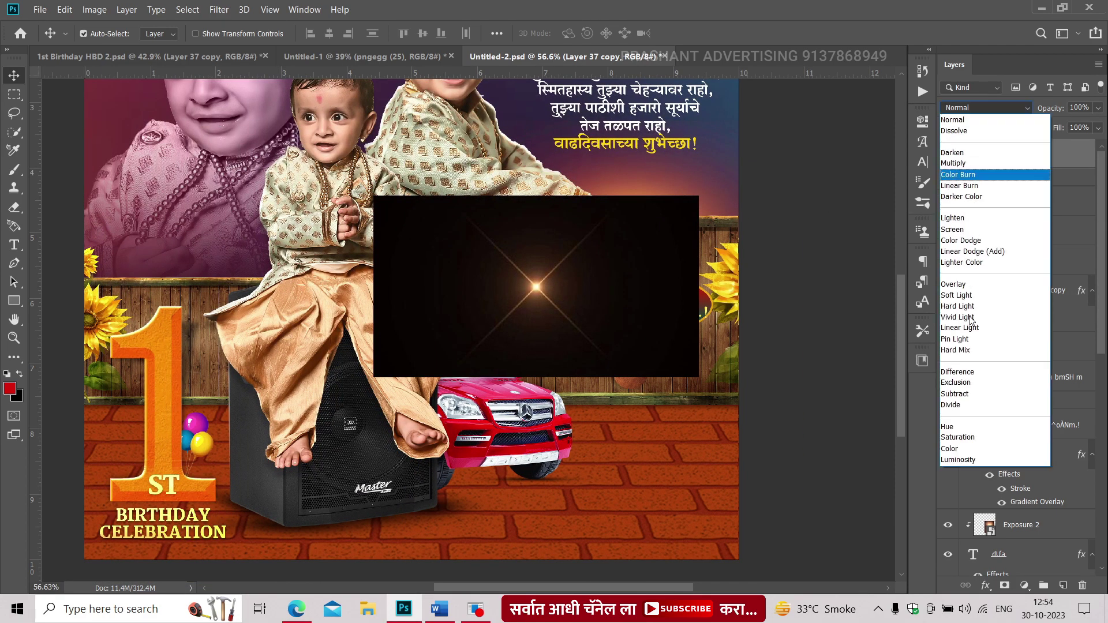
pyautogui.click(953, 230)
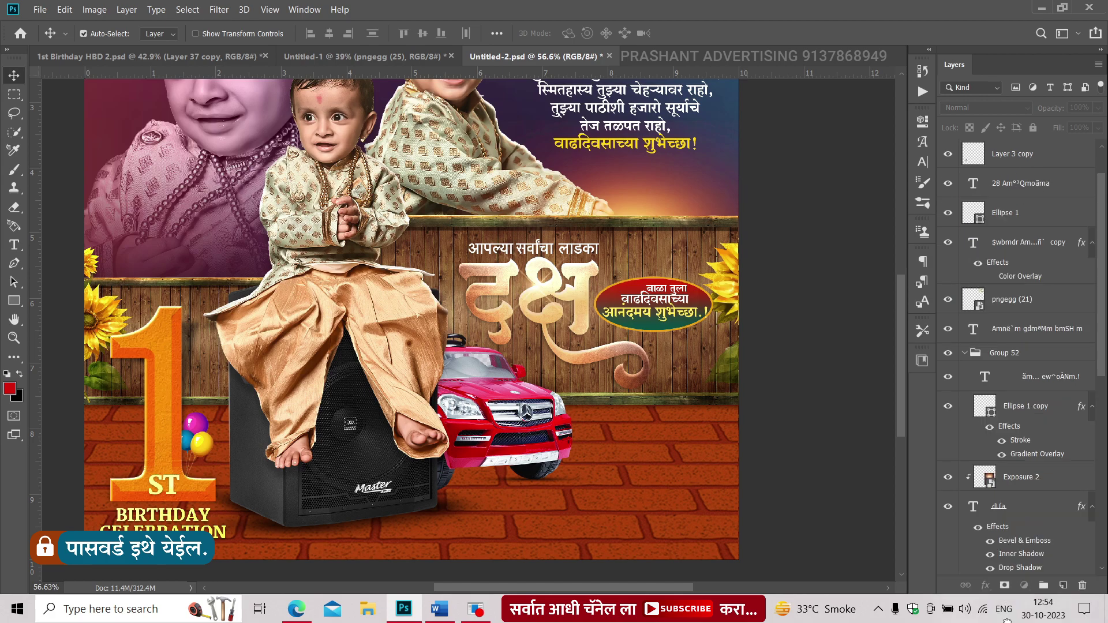
pyautogui.moveTo(1006, 619); pyautogui.dragTo(999, 315)
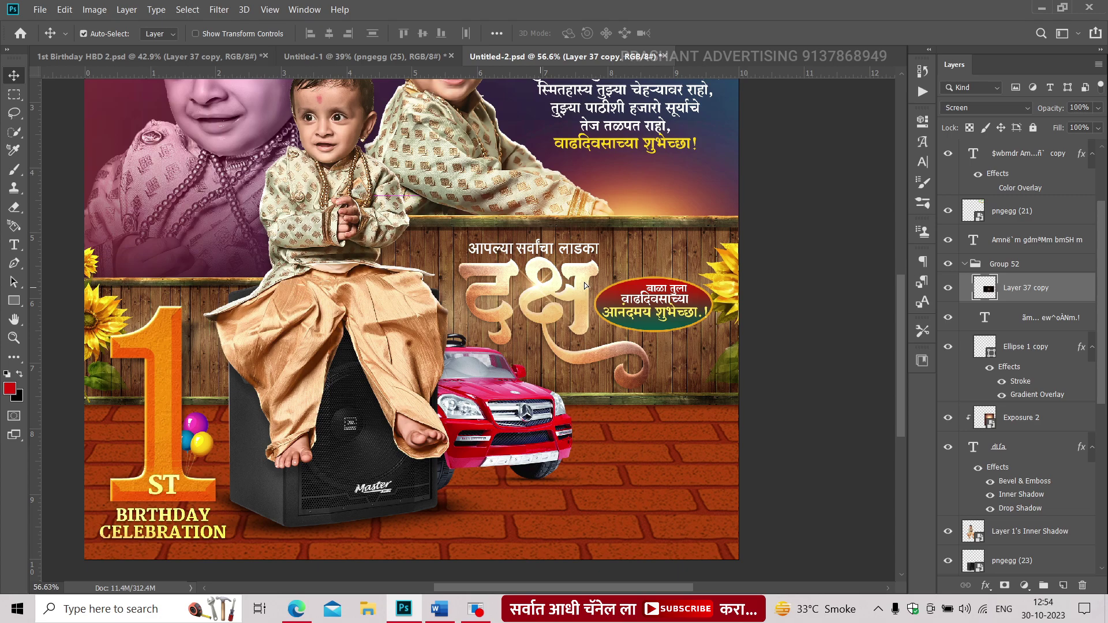
pyautogui.moveTo(579, 285); pyautogui.dragTo(582, 273)
pyautogui.click(884, 302)
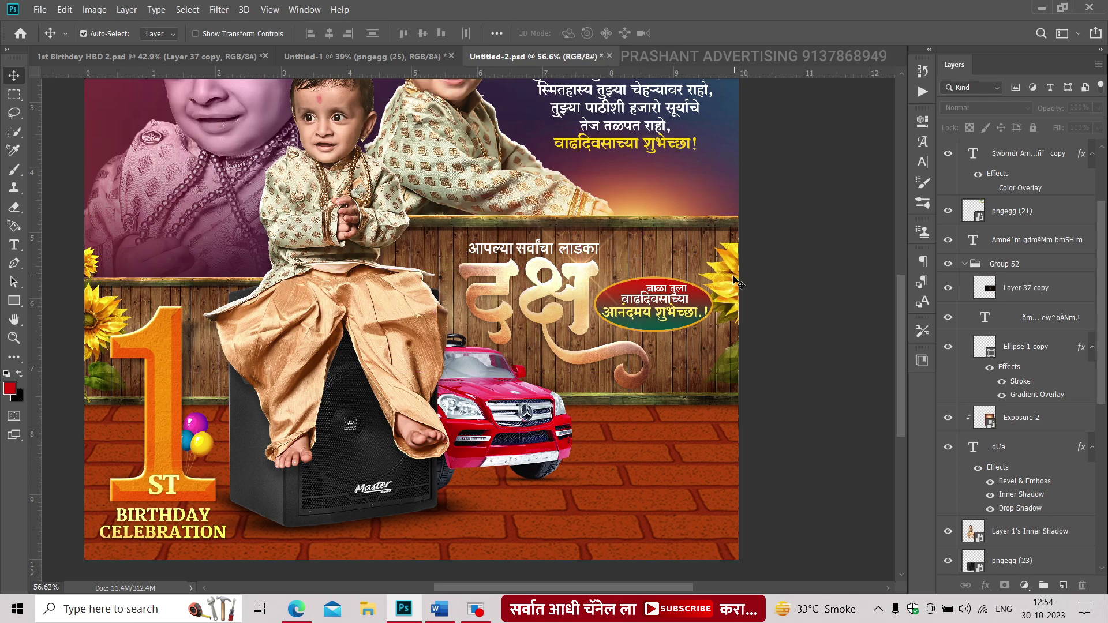
pyautogui.hotkey('ctrl', '0')
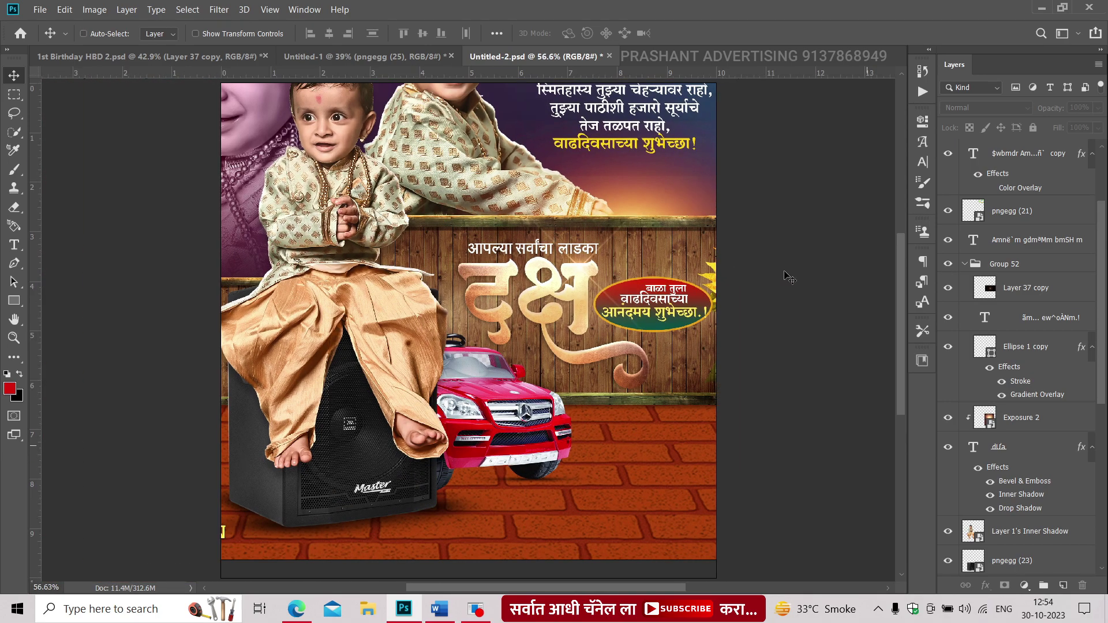
pyautogui.scroll(-1, 1068, 487)
pyautogui.scroll(-1, 1067, 487)
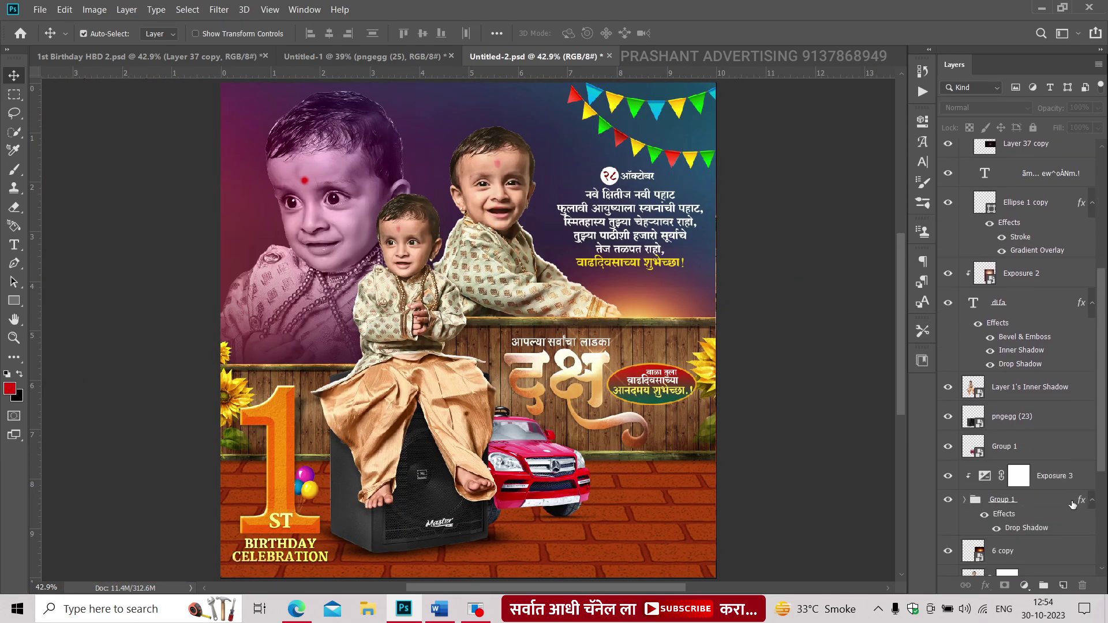
pyautogui.scroll(-2, 1068, 488)
pyautogui.scroll(-1, 1068, 488)
pyautogui.scroll(-1, 1068, 488)
# Step: Add an empty Layer 5 above Rectangle 1 and browse the brush presets
pyautogui.click(1039, 472)
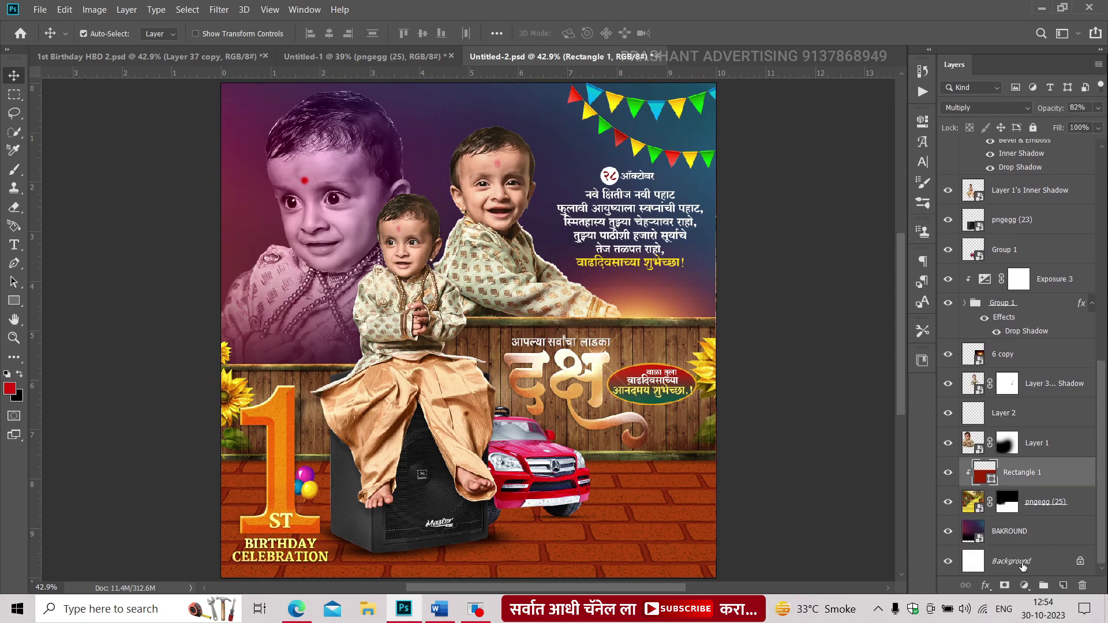
pyautogui.click(1065, 586)
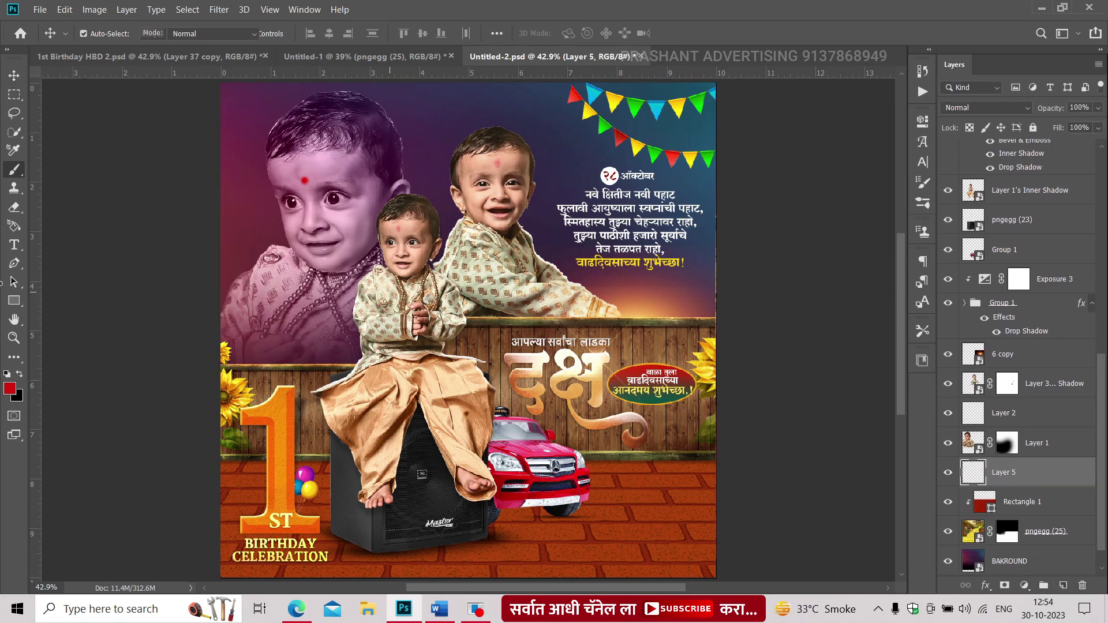
pyautogui.click(104, 33)
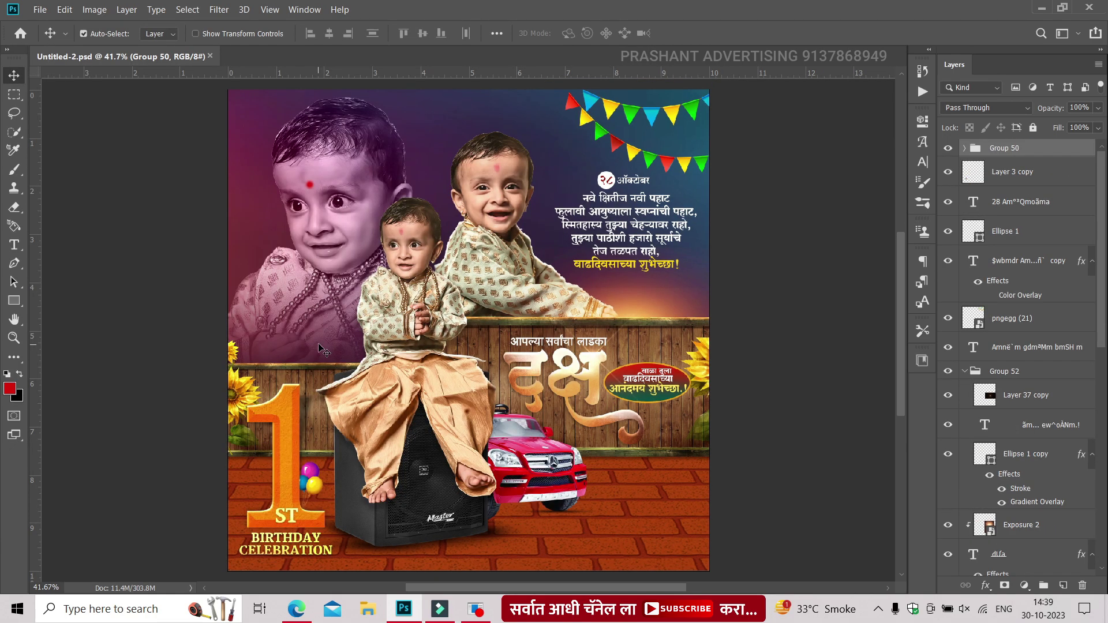
pyautogui.keyDown('alt'); pyautogui.scroll(3, 320, 347); pyautogui.keyUp('alt')
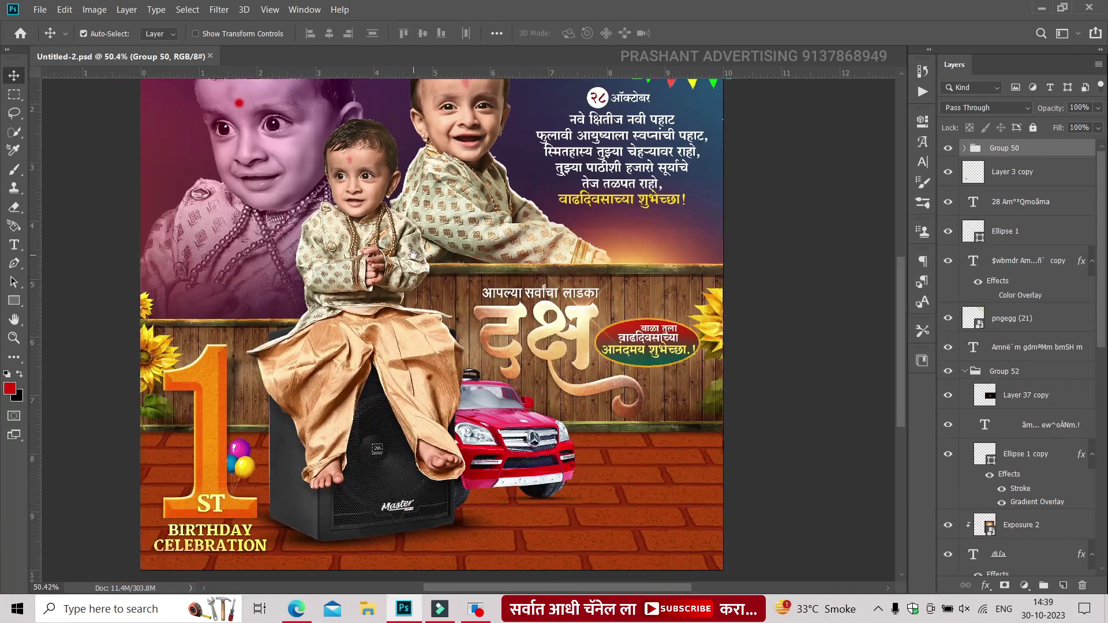
pyautogui.keyDown('alt'); pyautogui.scroll(-3, 414, 254); pyautogui.keyUp('alt')
pyautogui.keyDown('alt'); pyautogui.scroll(3, 441, 351); pyautogui.keyUp('alt')
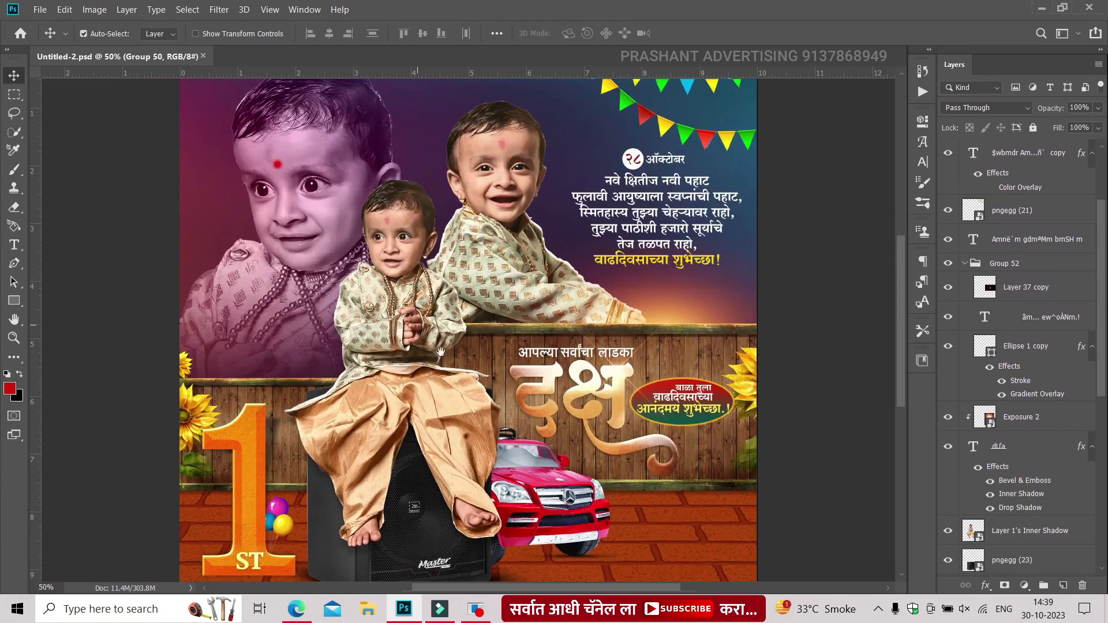
pyautogui.scroll(-10, 1016, 404)
# Step: Paint a broad red wash over the upper background on Layer 5 with a large brush
pyautogui.click(991, 453)
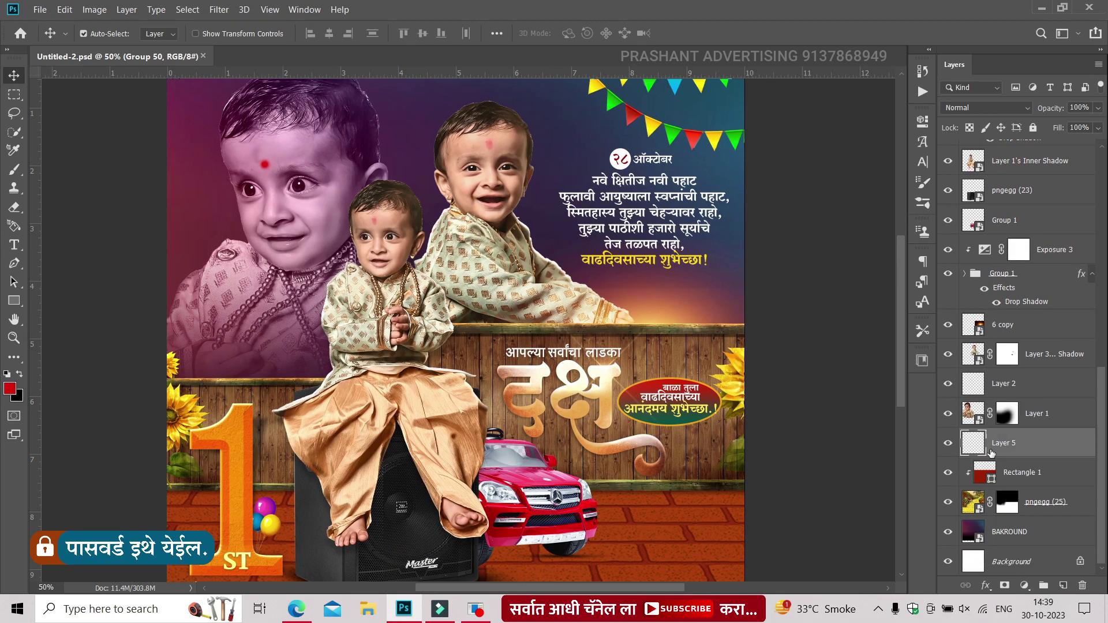
pyautogui.press('b')
pyautogui.keyDown('alt'); pyautogui.scroll(1, 439, 358); pyautogui.keyUp('alt')
pyautogui.keyDown('alt'); pyautogui.scroll(1, 416, 341); pyautogui.keyUp('alt')
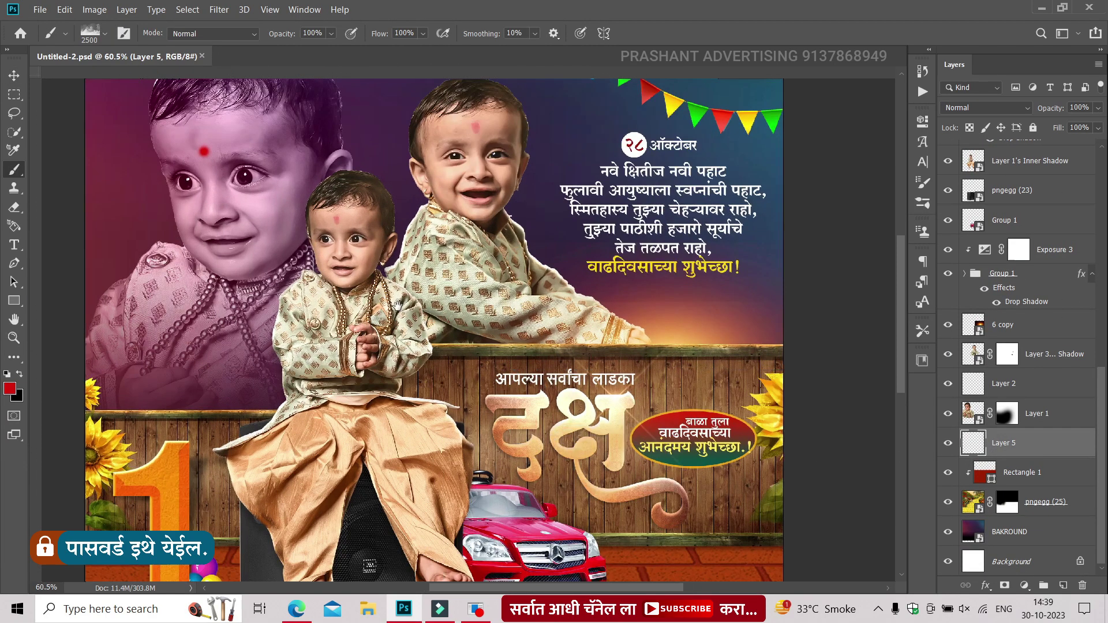
pyautogui.press('[')
pyautogui.press('[')
pyautogui.press('[')
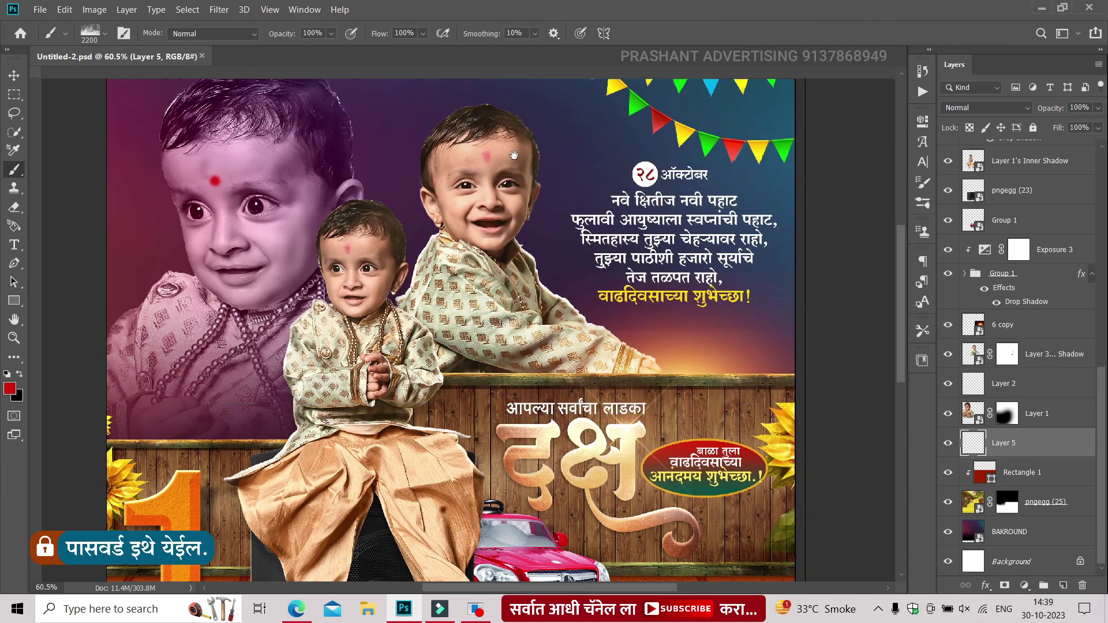
pyautogui.keyDown('alt'); pyautogui.scroll(-1, 473, 225); pyautogui.keyUp('alt')
pyautogui.press(']')
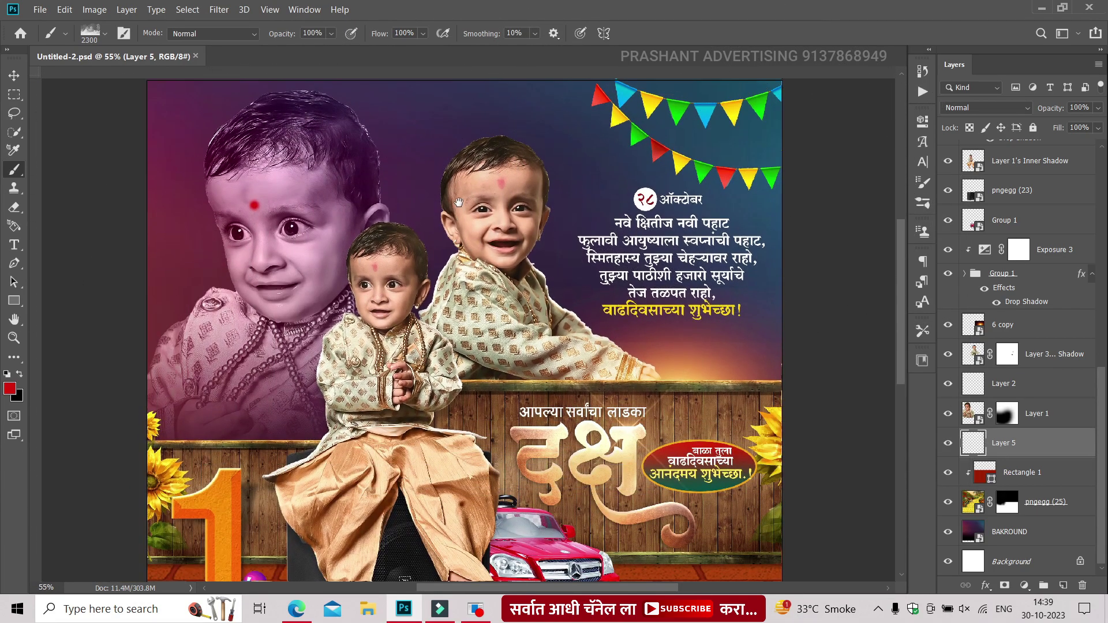
pyautogui.moveTo(444, 173)
pyautogui.mouseDown()
pyautogui.moveTo(441, 198)
pyautogui.moveTo(478, 209)
pyautogui.mouseUp()
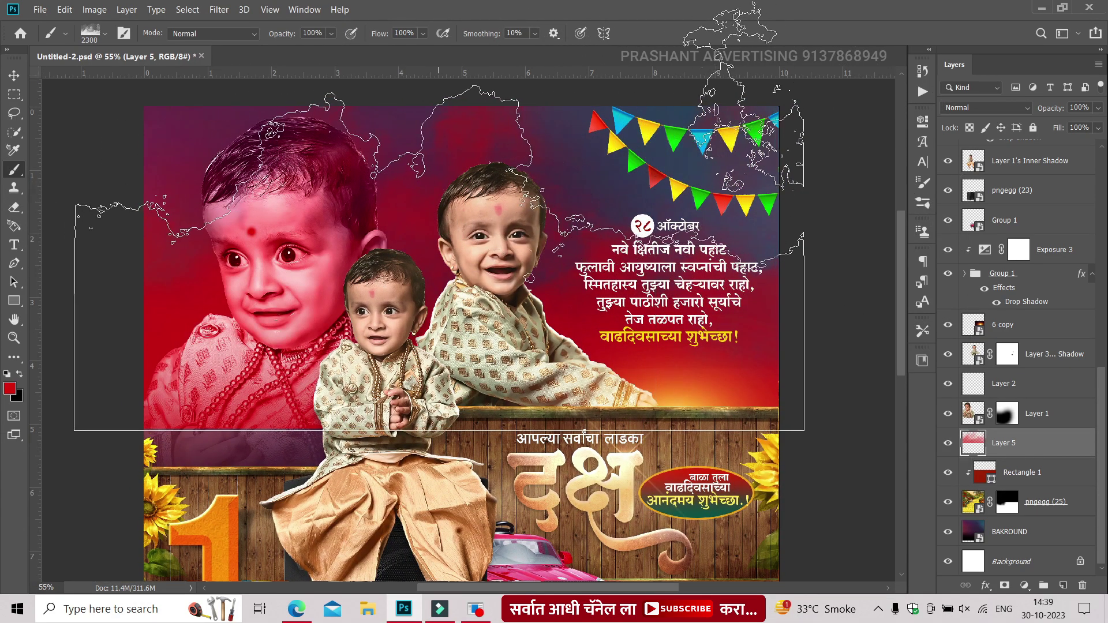
pyautogui.hotkey('ctrl', 'z')
pyautogui.press(']')
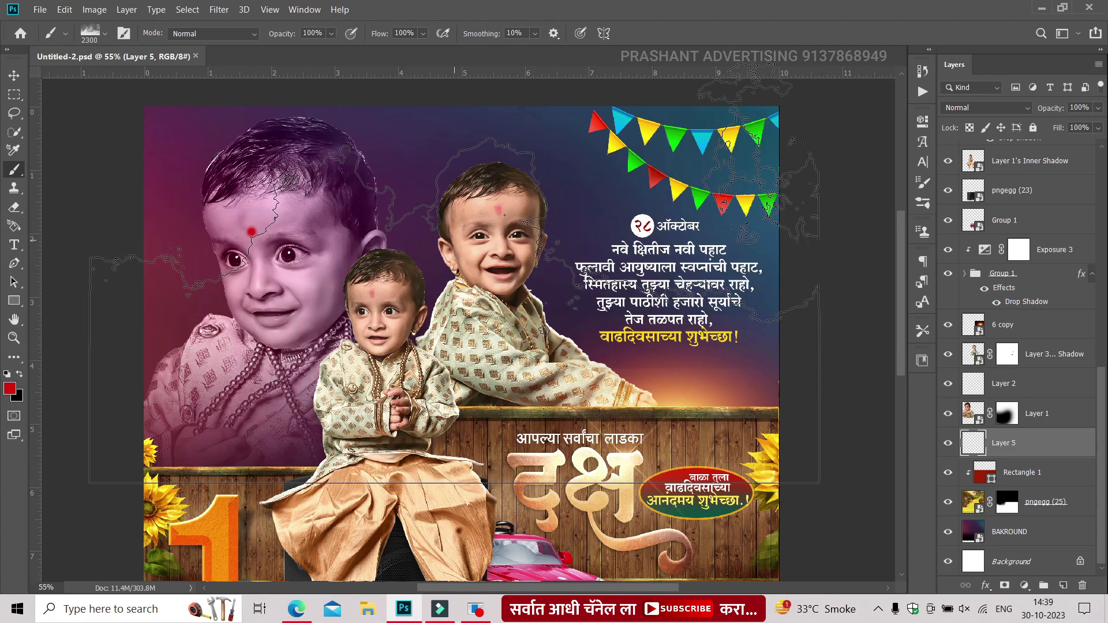
pyautogui.press(']')
pyautogui.press(']')
pyautogui.press(']')
pyautogui.moveTo(556, 331); pyautogui.dragTo(562, 302)
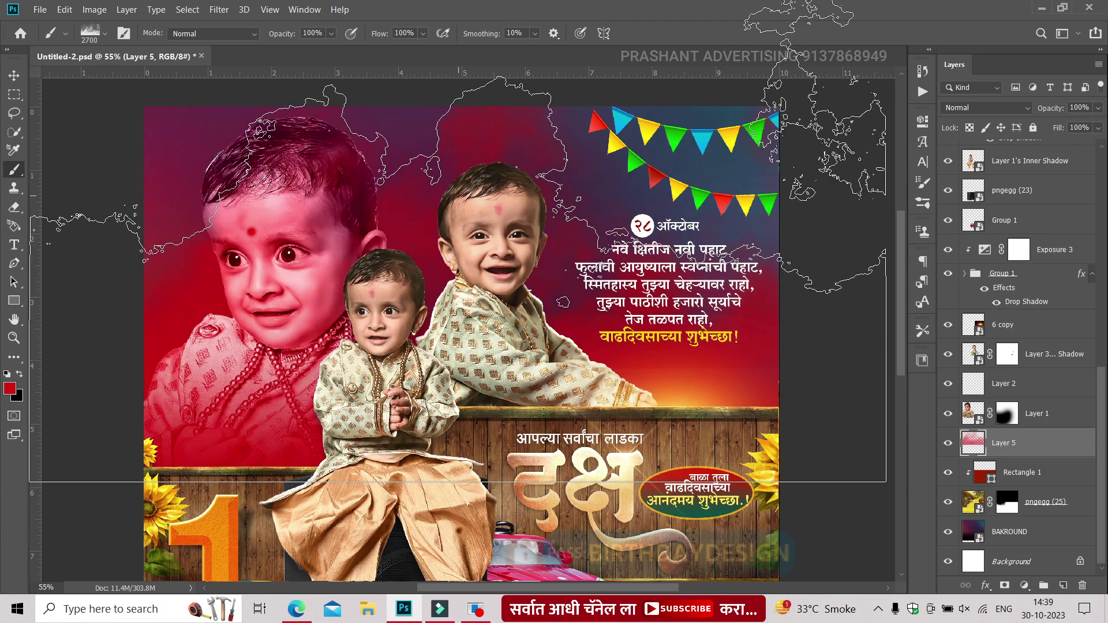
# Step: Add a mask to Layer 5 and fill the left child's selection black to exclude the red
pyautogui.press('v')
pyautogui.hotkey('shift', 'alt', 'y')
pyautogui.click(1005, 585)
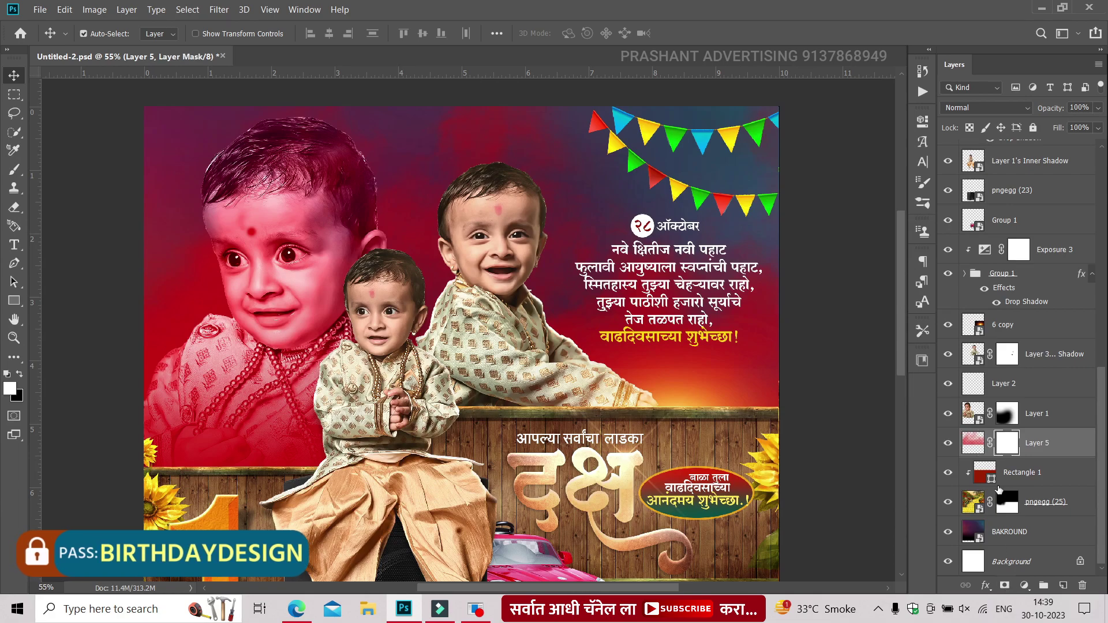
pyautogui.hotkey('shift', 'alt', 'n')
pyautogui.press('d')
pyautogui.click(948, 413)
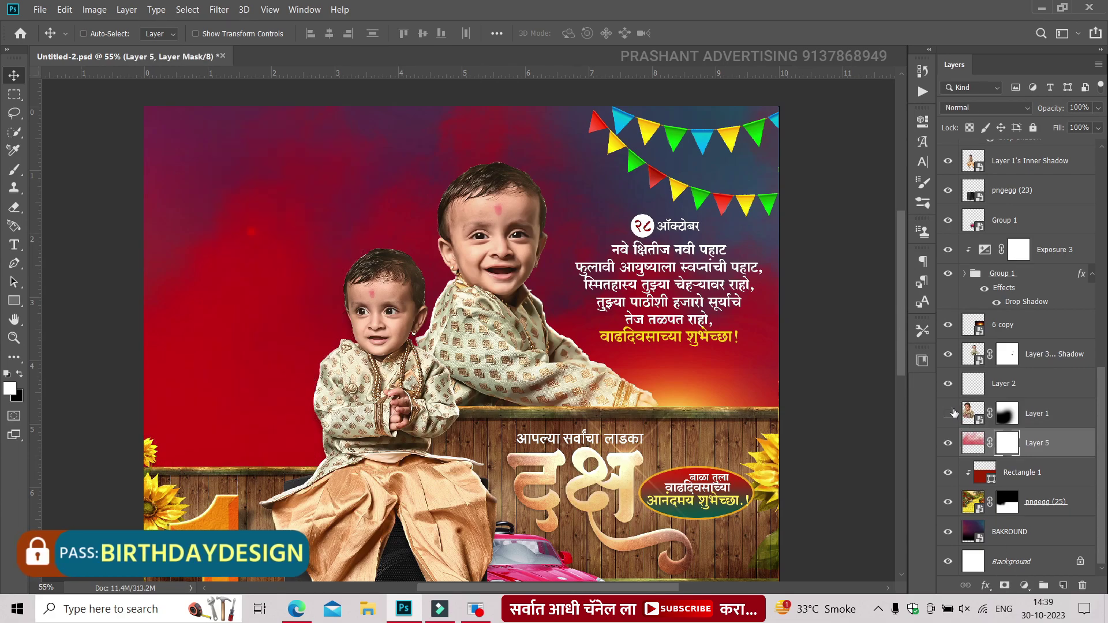
pyautogui.hotkey('ctrl', 'BackSpace')
pyautogui.hotkey('ctrl', 'd')
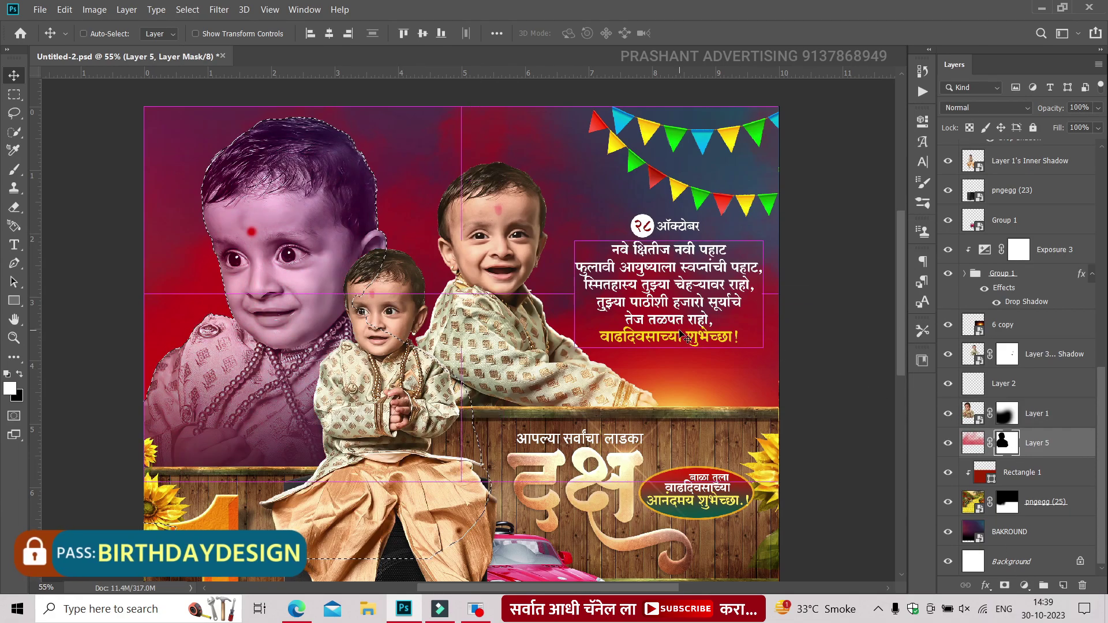
pyautogui.click(1022, 483)
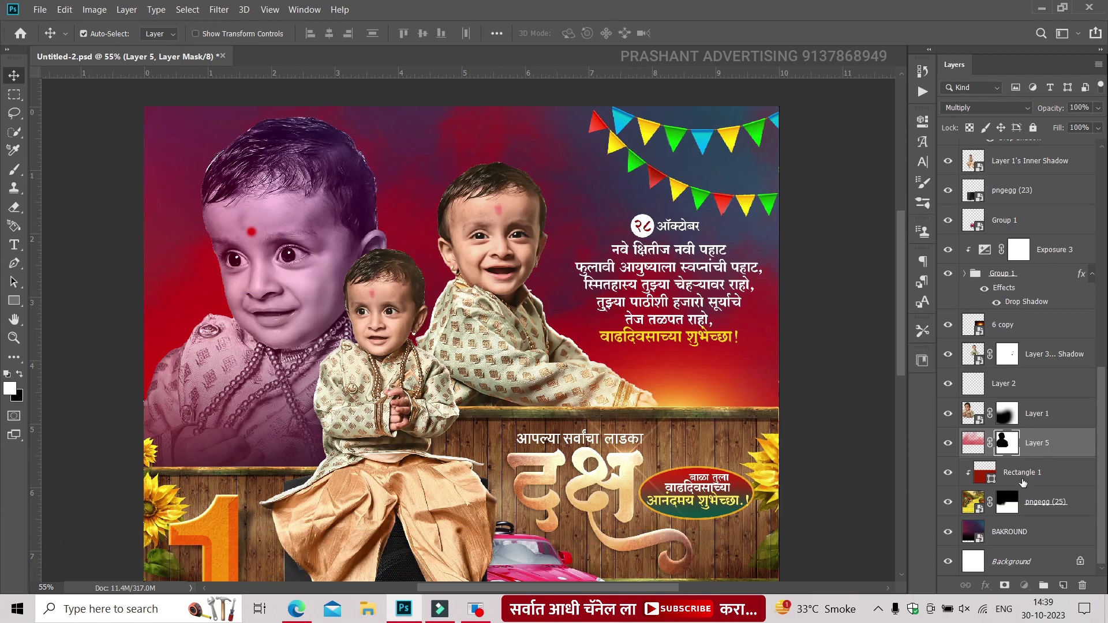
pyautogui.hotkey('alt', ']')
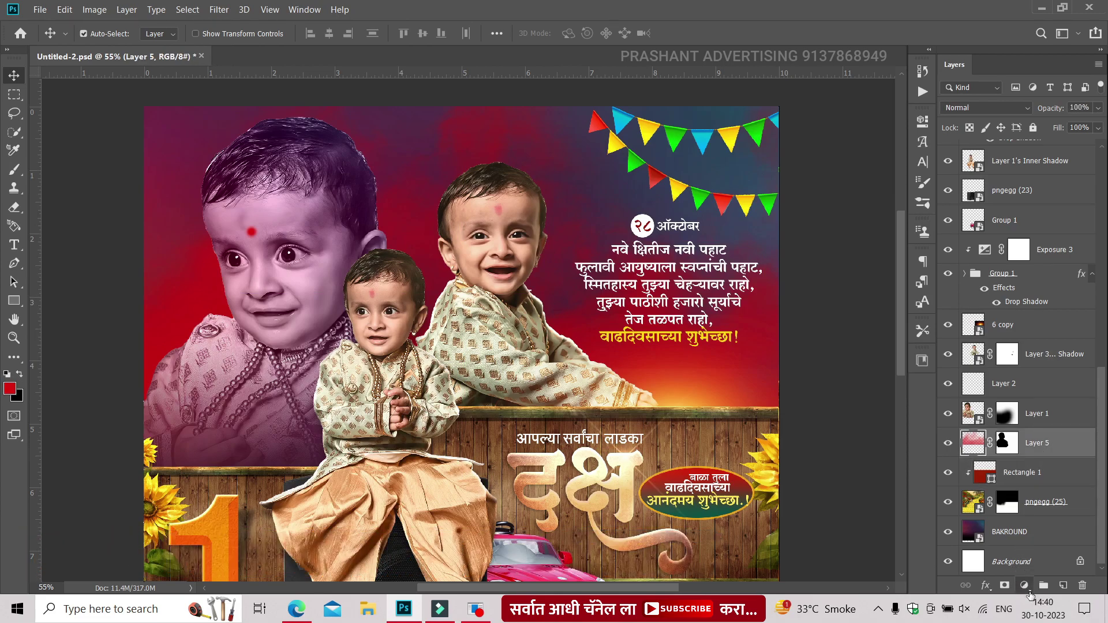
# Step: Add a Gradient Fill layer using the red-orange gradient preset
pyautogui.click(1028, 591)
pyautogui.click(1011, 363)
pyautogui.click(938, 211)
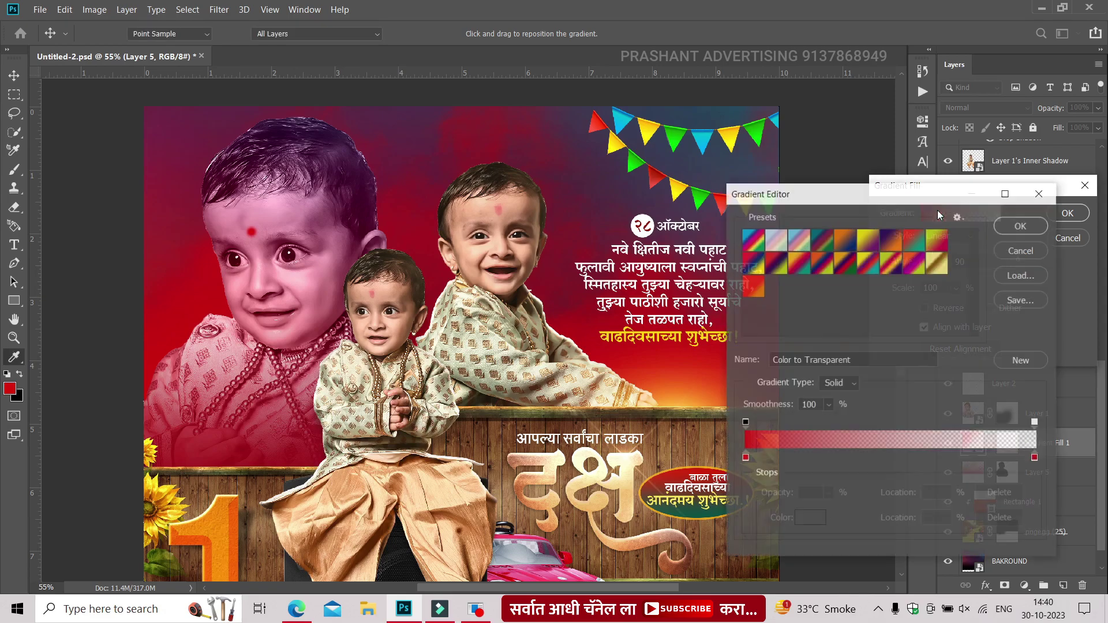
pyautogui.click(753, 285)
pyautogui.click(1020, 225)
pyautogui.click(1068, 213)
# Step: Set the gradient fill's blend mode to Soft Light and move it above 6 copy
pyautogui.click(984, 107)
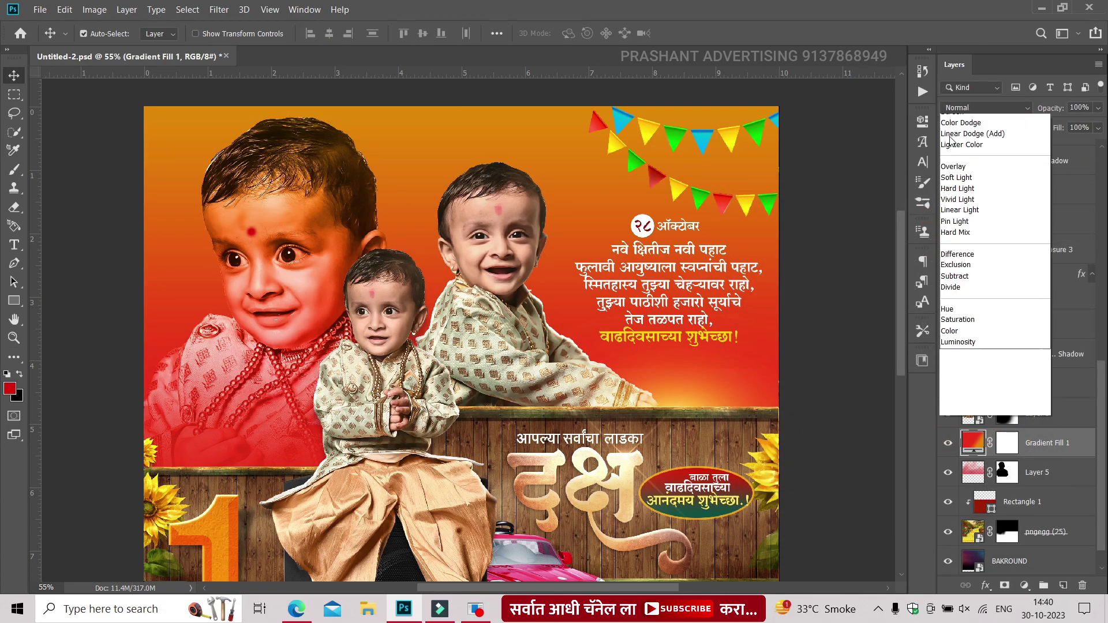
pyautogui.click(961, 297)
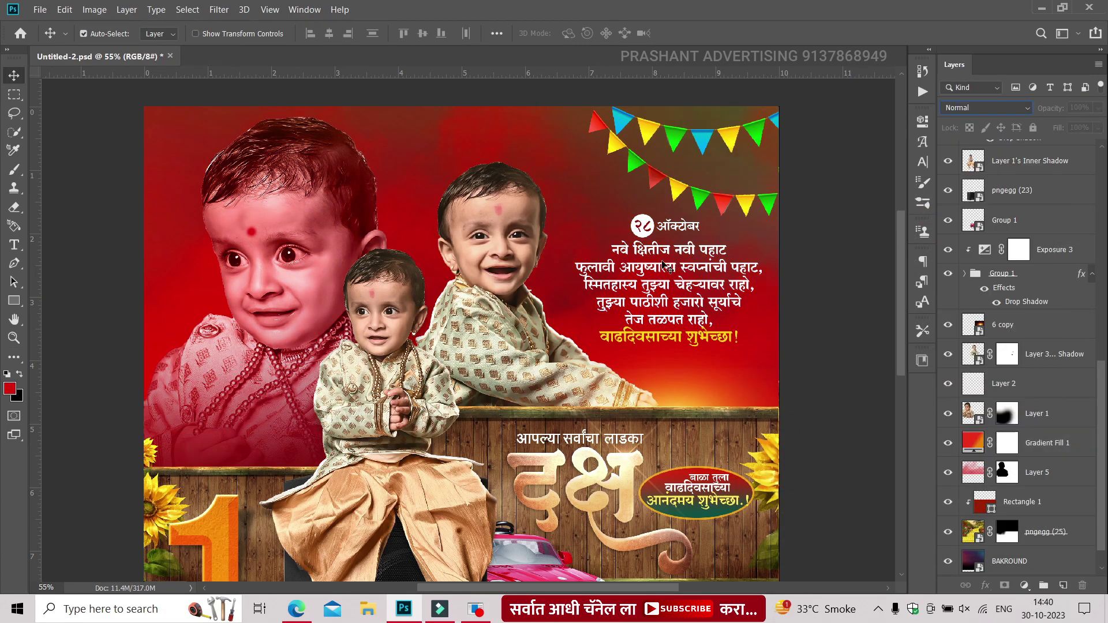
pyautogui.scroll(-1, 666, 265)
pyautogui.scroll(-1, 665, 266)
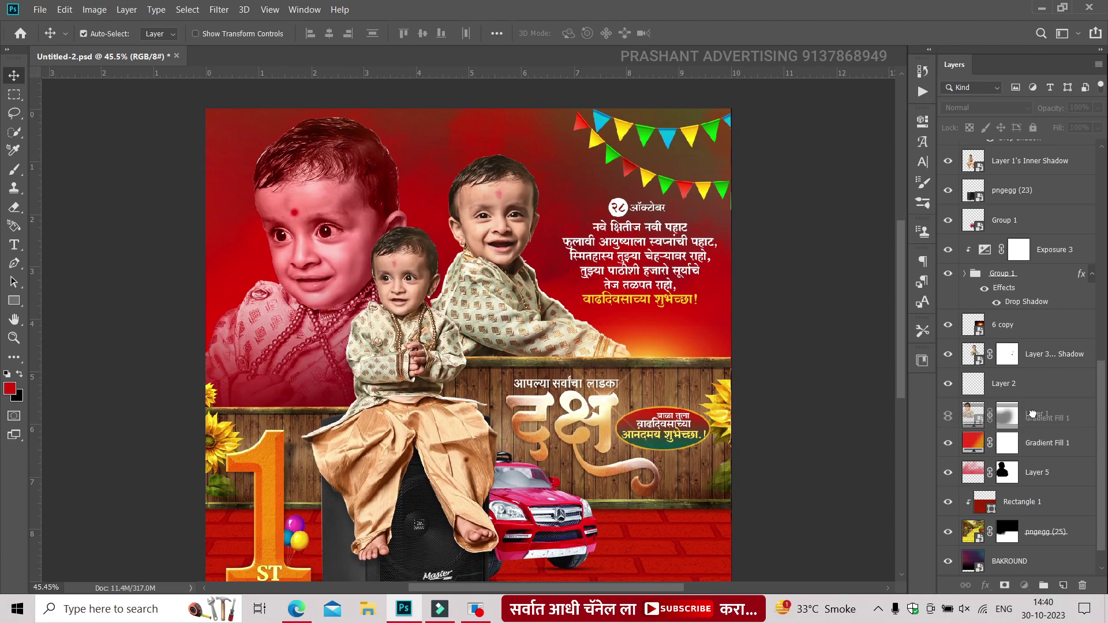
pyautogui.moveTo(1032, 414)
pyautogui.mouseDown()
pyautogui.moveTo(1023, 313)
pyautogui.moveTo(1030, 403)
pyautogui.mouseUp()
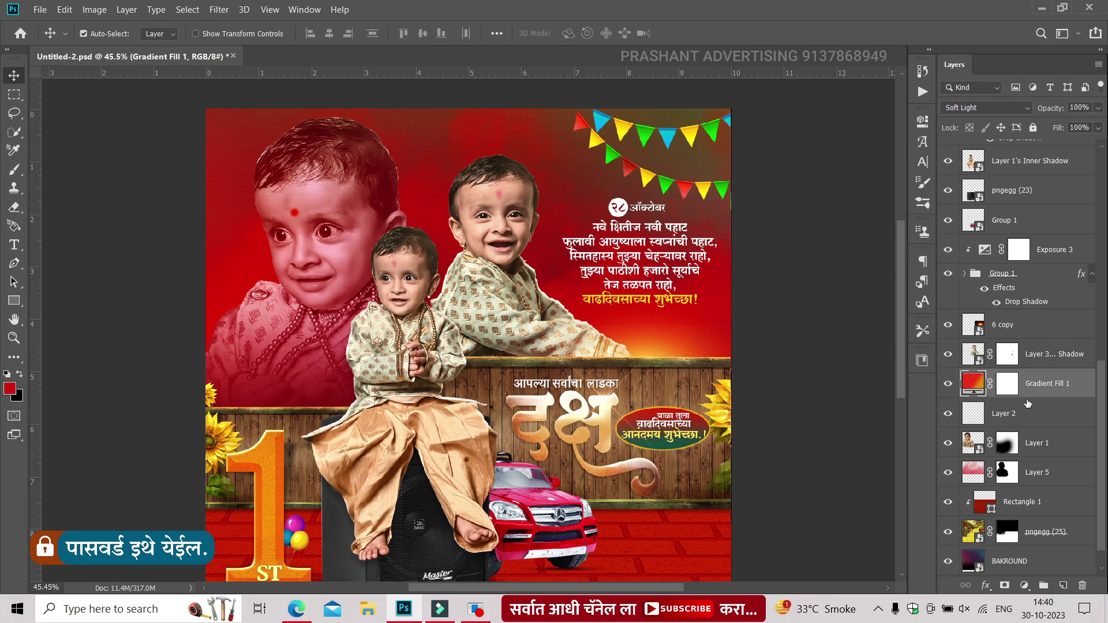
pyautogui.click(1023, 361)
pyautogui.click(1025, 585)
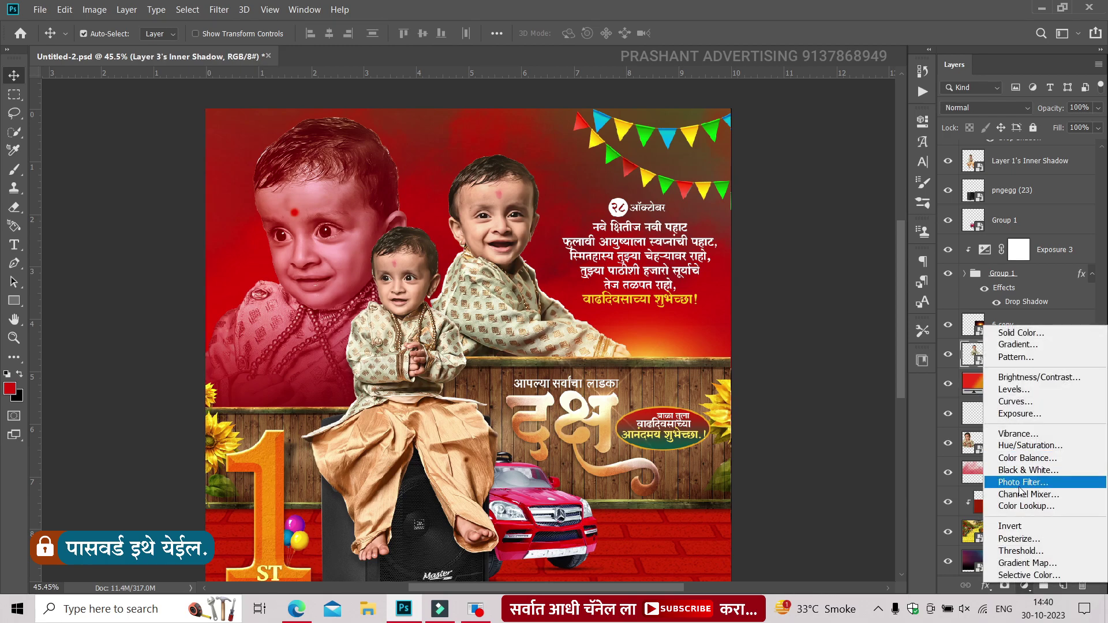
# Step: Add a Warming Filter 85 photo filter clipped to Layer 3's Inner Shadow
pyautogui.click(1016, 483)
pyautogui.click(789, 357)
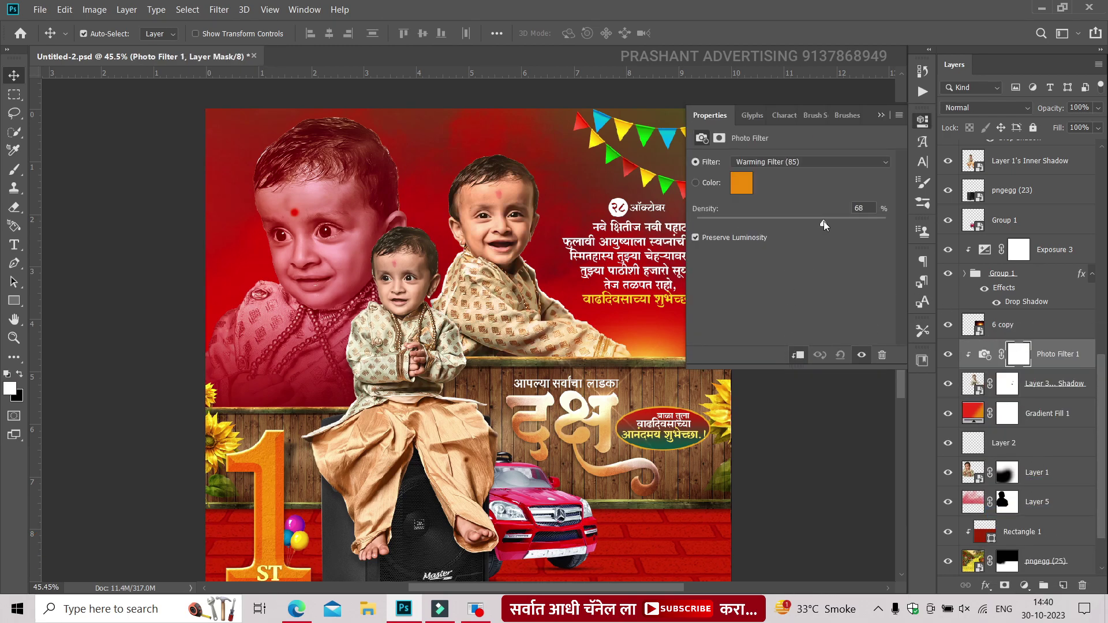
pyautogui.click(799, 222)
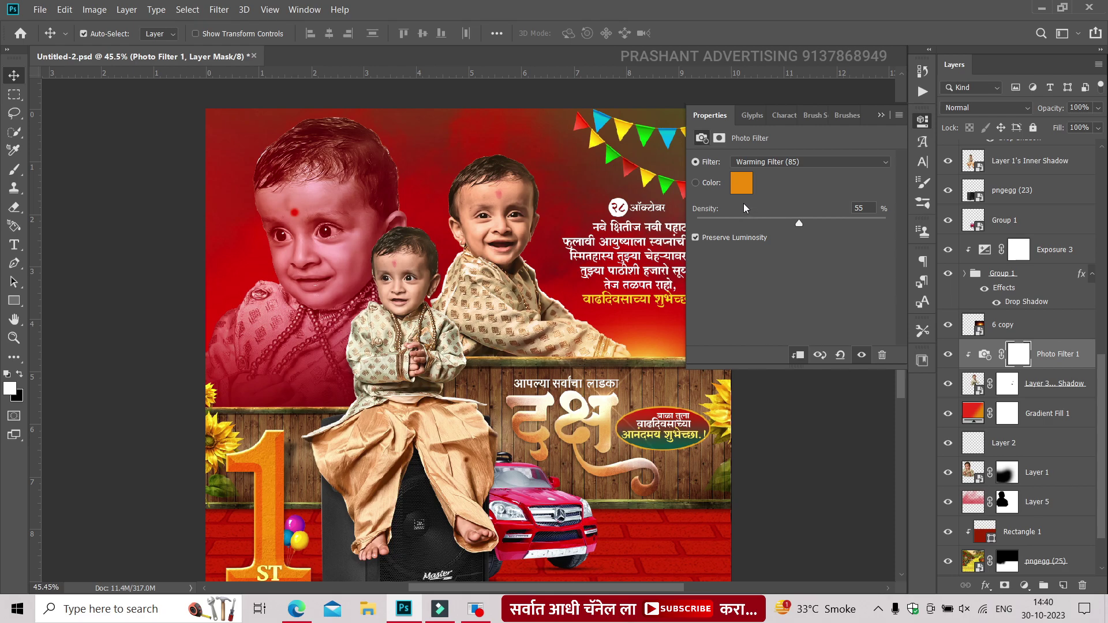
pyautogui.click(885, 115)
# Step: Try hiding the gradient tint from the left child on its mask, then undo and deselect
pyautogui.click(1002, 421)
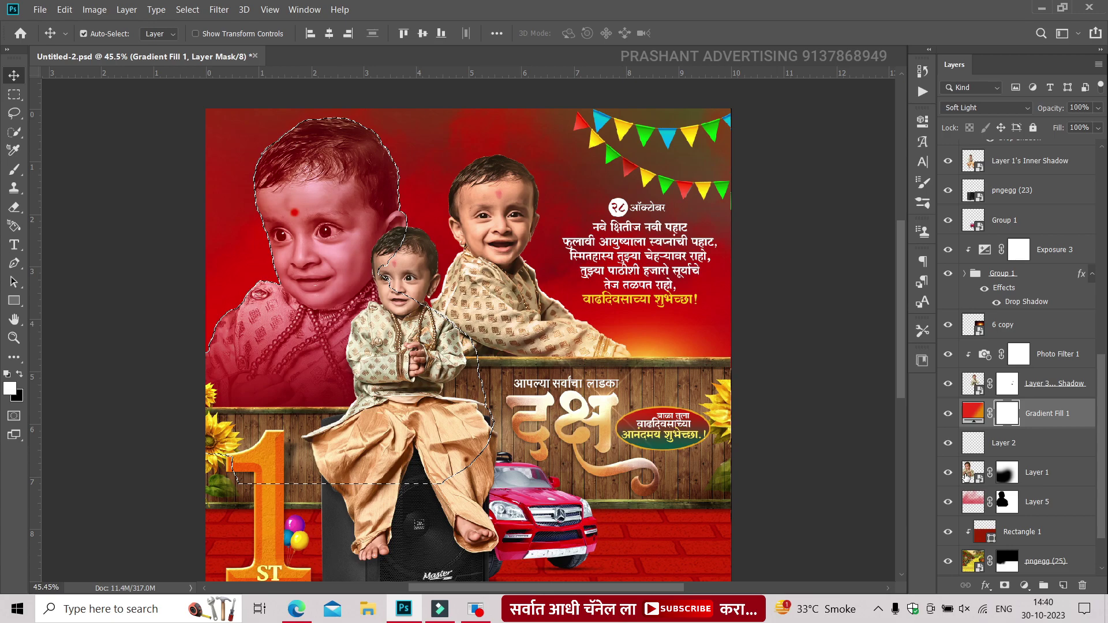
pyautogui.press('Delete')
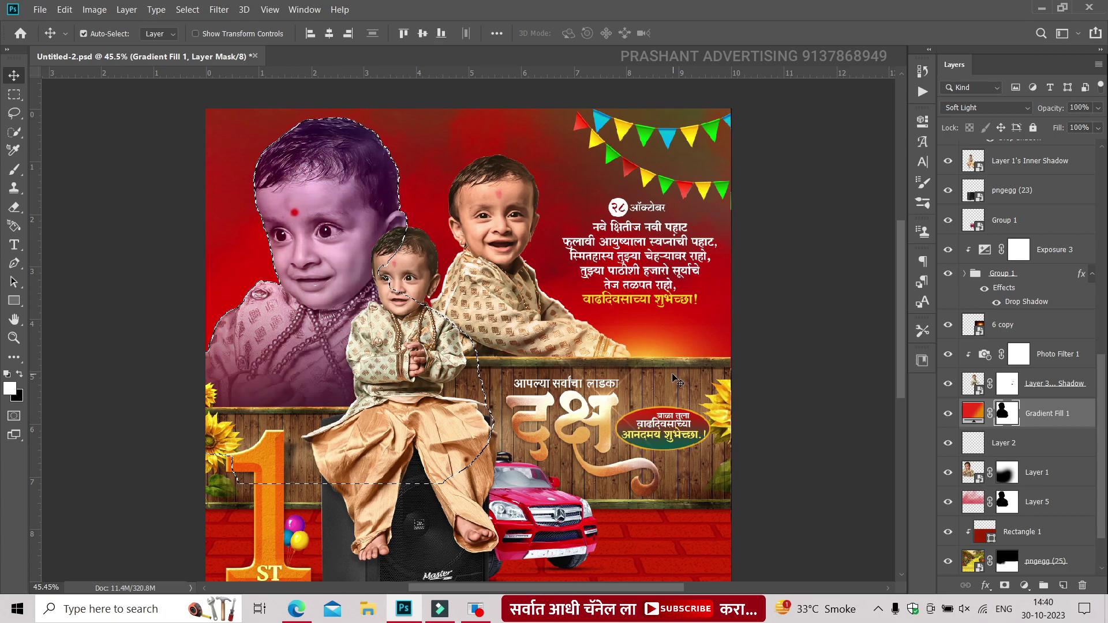
pyautogui.hotkey('ctrl', 'z')
pyautogui.hotkey('ctrl', 'd')
pyautogui.press('e')
pyautogui.hotkey('alt', 'e')
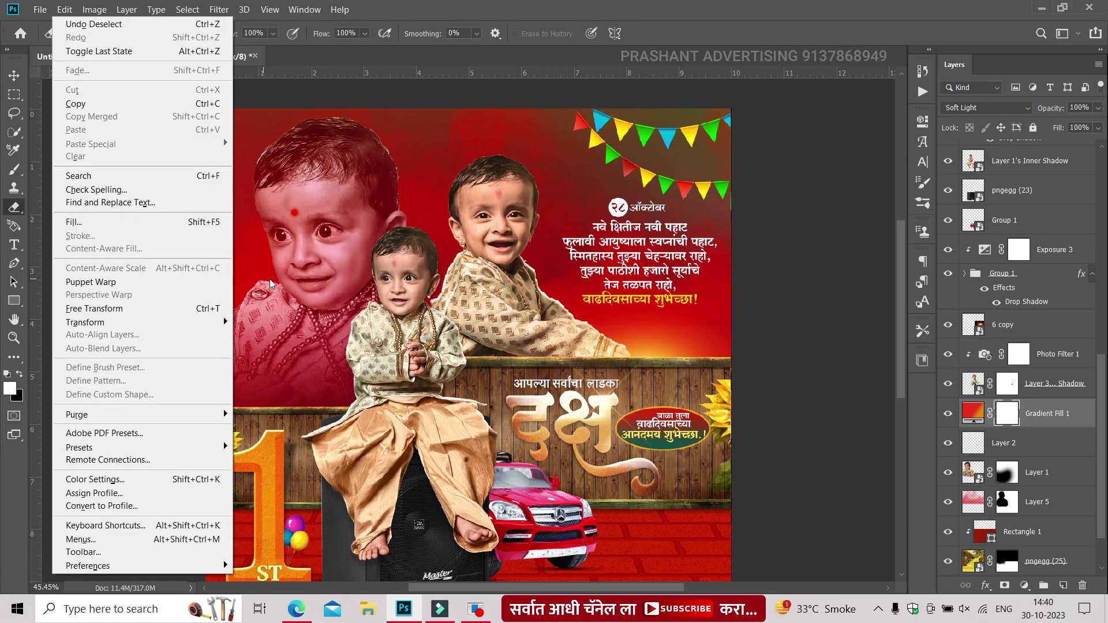
pyautogui.hotkey('ctrl', 'z')
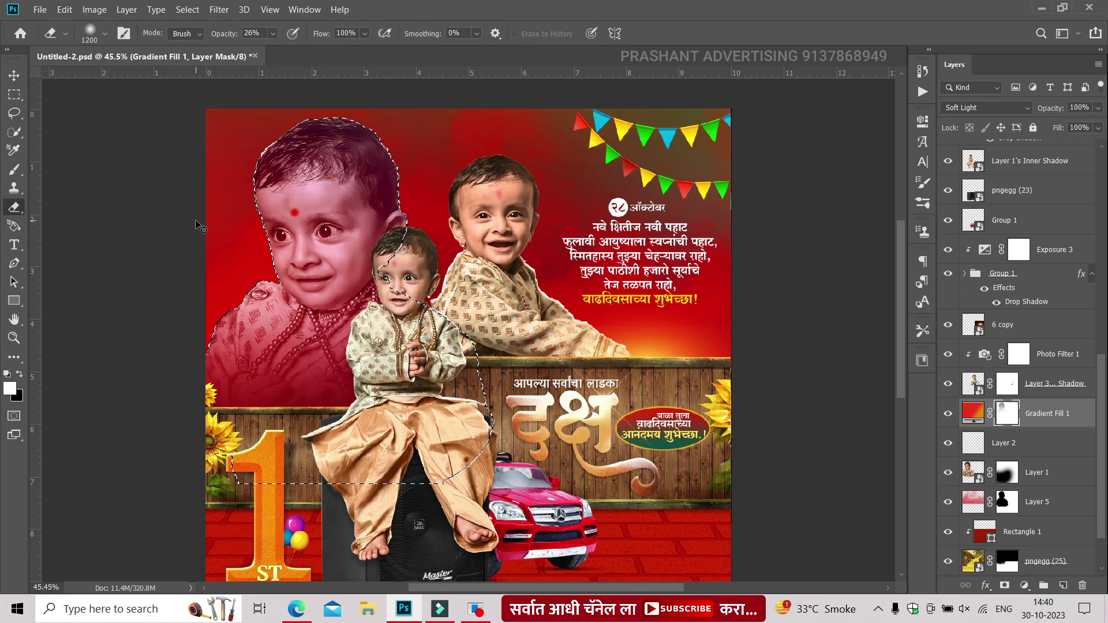
pyautogui.press('v')
pyautogui.hotkey('ctrl', 'd')
# Step: Review the children's faces, toggle rulers and cycle through full-screen modes
pyautogui.scroll(3, 397, 231)
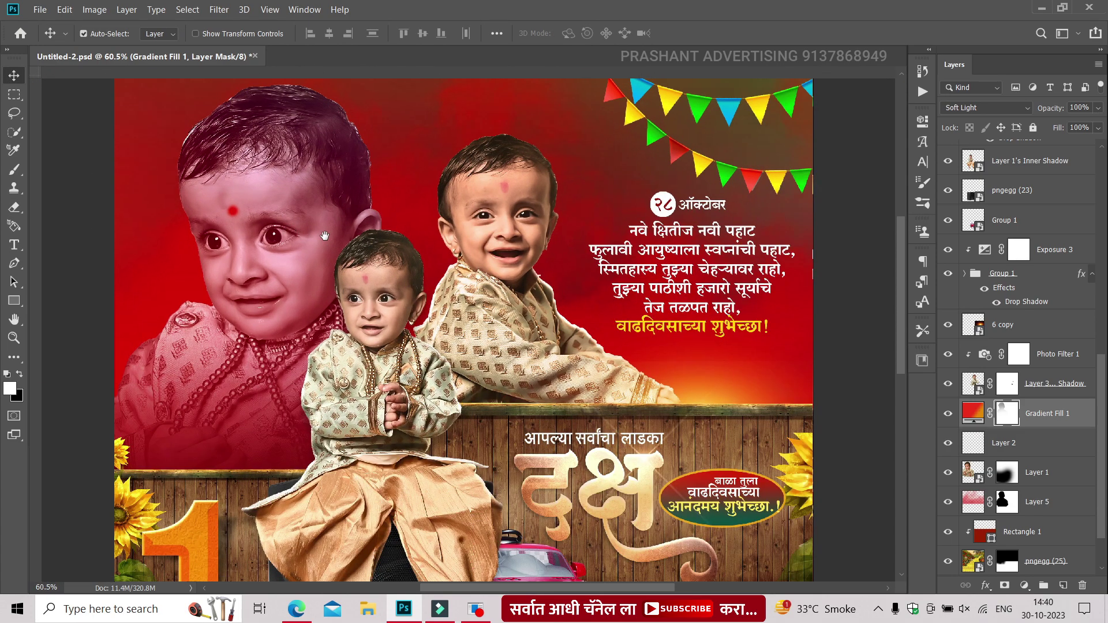
pyautogui.moveTo(357, 235); pyautogui.dragTo(331, 178)
pyautogui.scroll(-5, 331, 289)
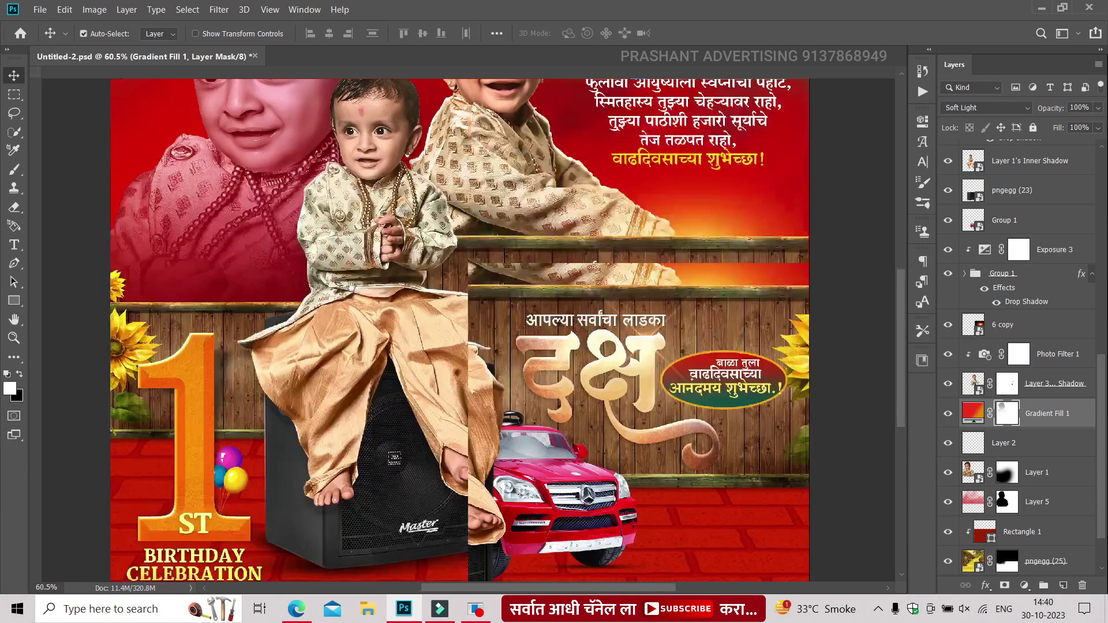
pyautogui.scroll(-3, 328, 404)
pyautogui.scroll(5, 328, 416)
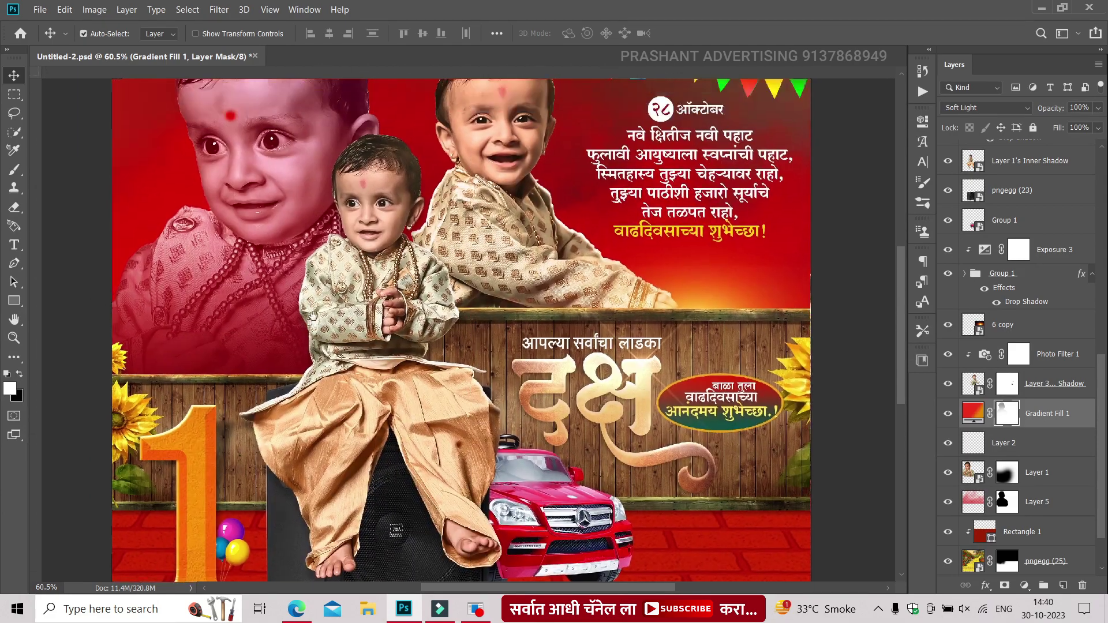
pyautogui.scroll(2, 325, 401)
pyautogui.scroll(1, 321, 386)
pyautogui.press('f')
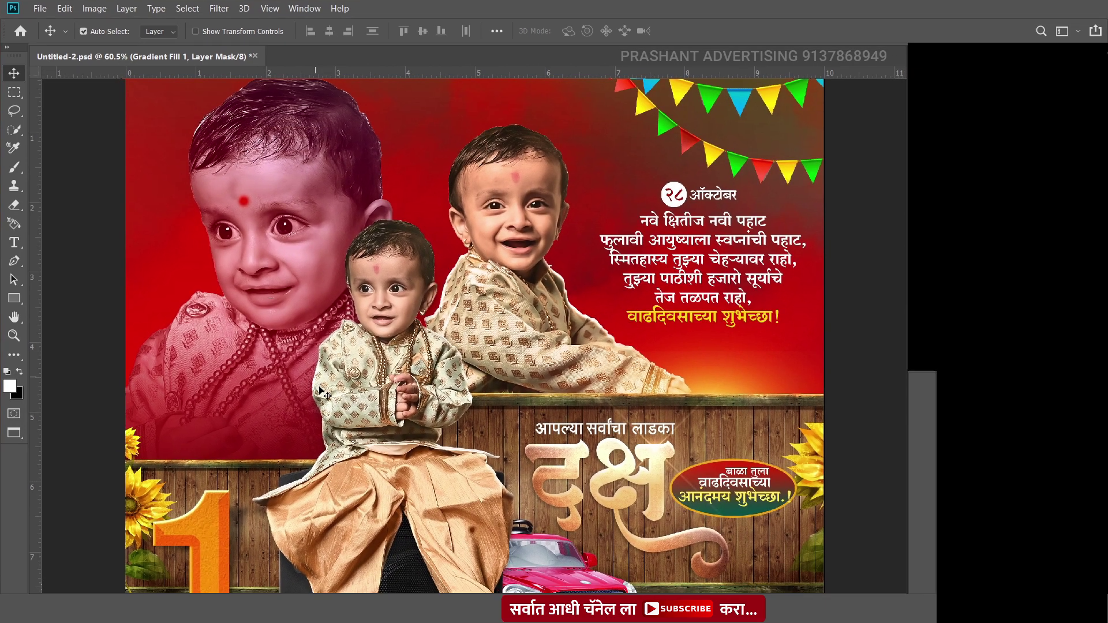
pyautogui.hotkey('ctrl', 'r')
pyautogui.press('f')
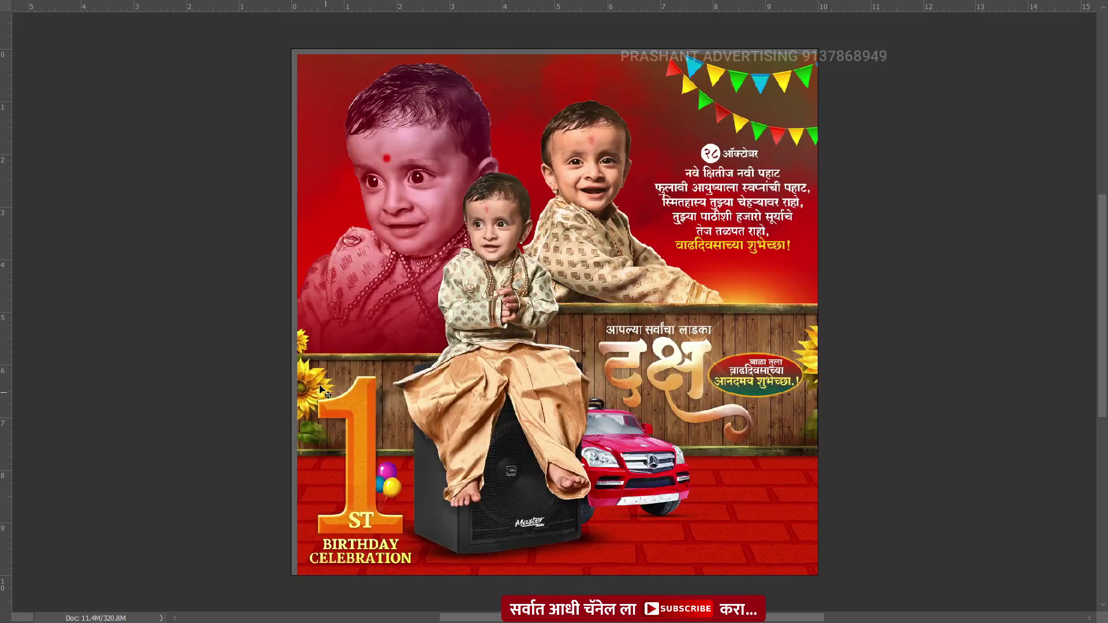
pyautogui.press('f')
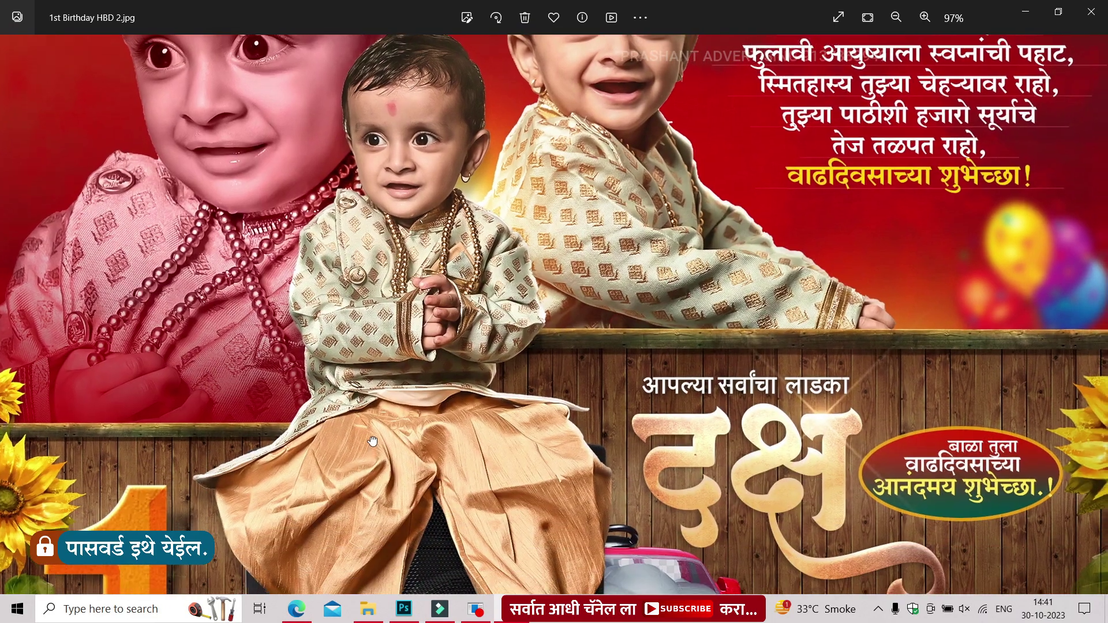
# Step: Pan through the '1st Birthday HBD 2' JPG down to the emblem, zoom out, and close Photos
pyautogui.moveTo(372, 442); pyautogui.dragTo(319, 225)
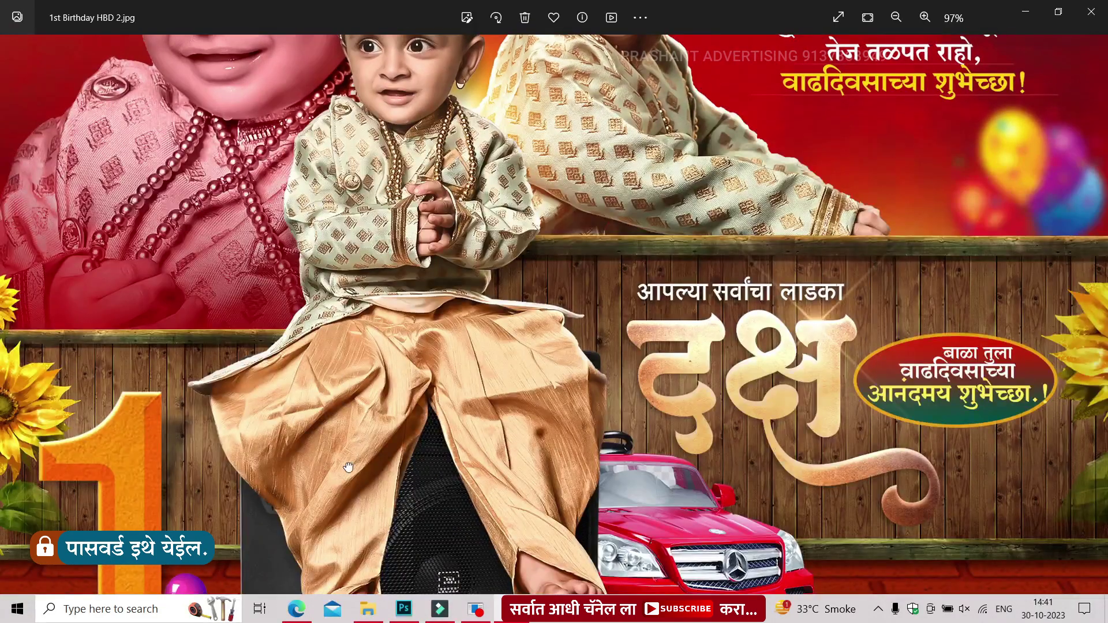
pyautogui.moveTo(348, 466); pyautogui.dragTo(275, 263)
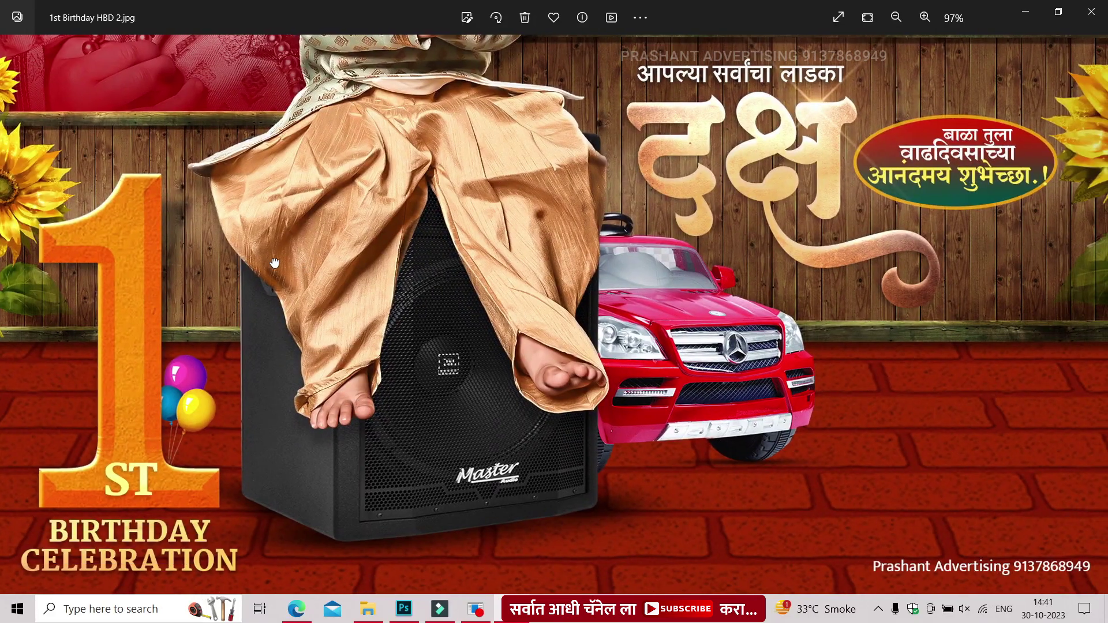
pyautogui.scroll(-2, 289, 271)
pyautogui.scroll(-2, 317, 289)
pyautogui.scroll(-1, 358, 312)
pyautogui.scroll(-1, 380, 326)
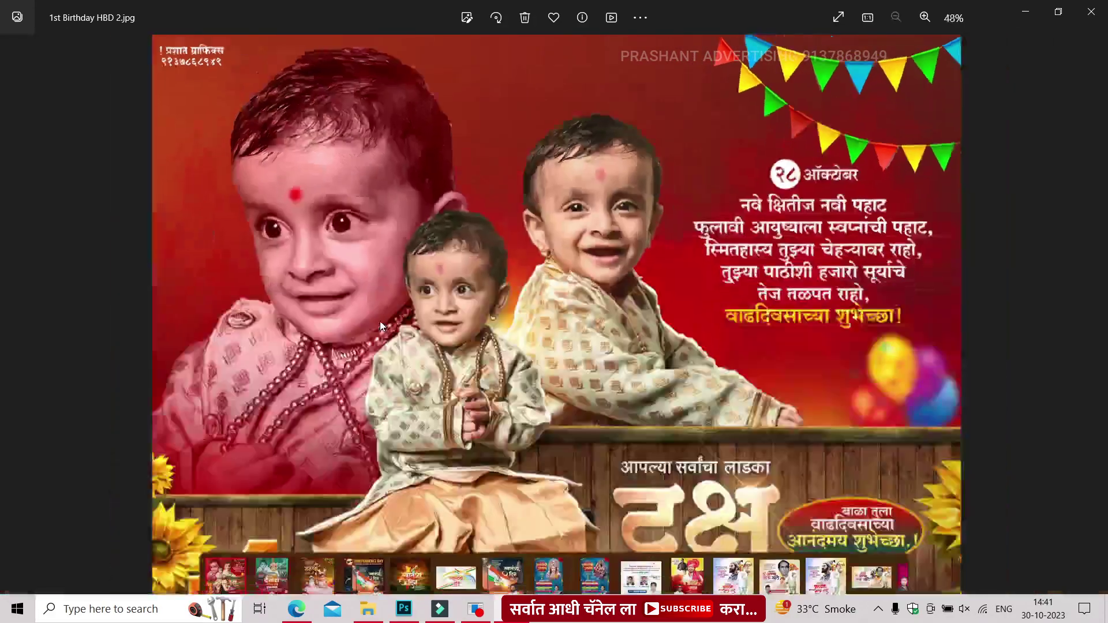
pyautogui.hotkey('alt', 'F4')
pyautogui.rightClick(358, 234)
pyautogui.click(373, 298)
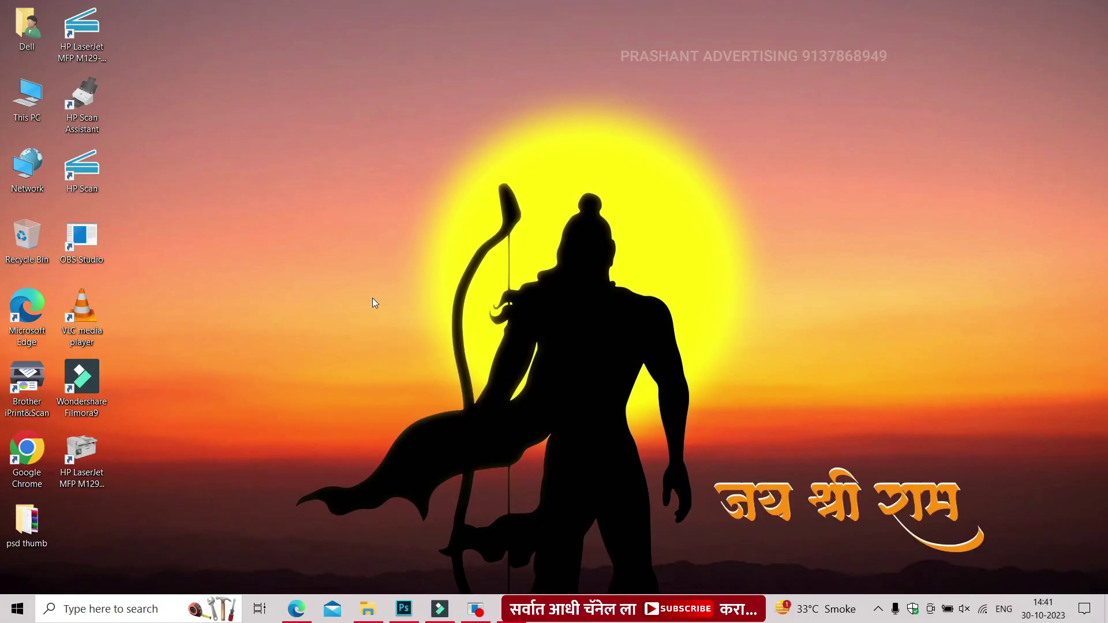